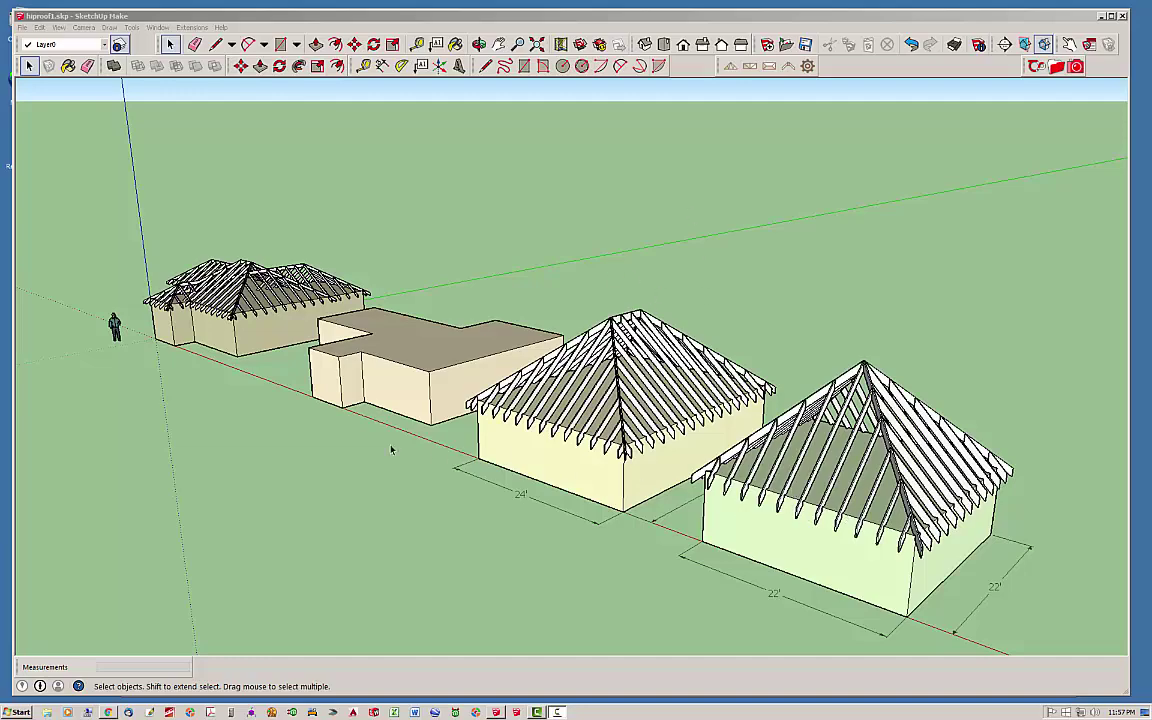
- Orbit and zoom around the 22' and 24' hip-roof models to inspect their framing
middle_click_drag(391, 449, 460, 391)
scroll(947, 519, "up", 2)
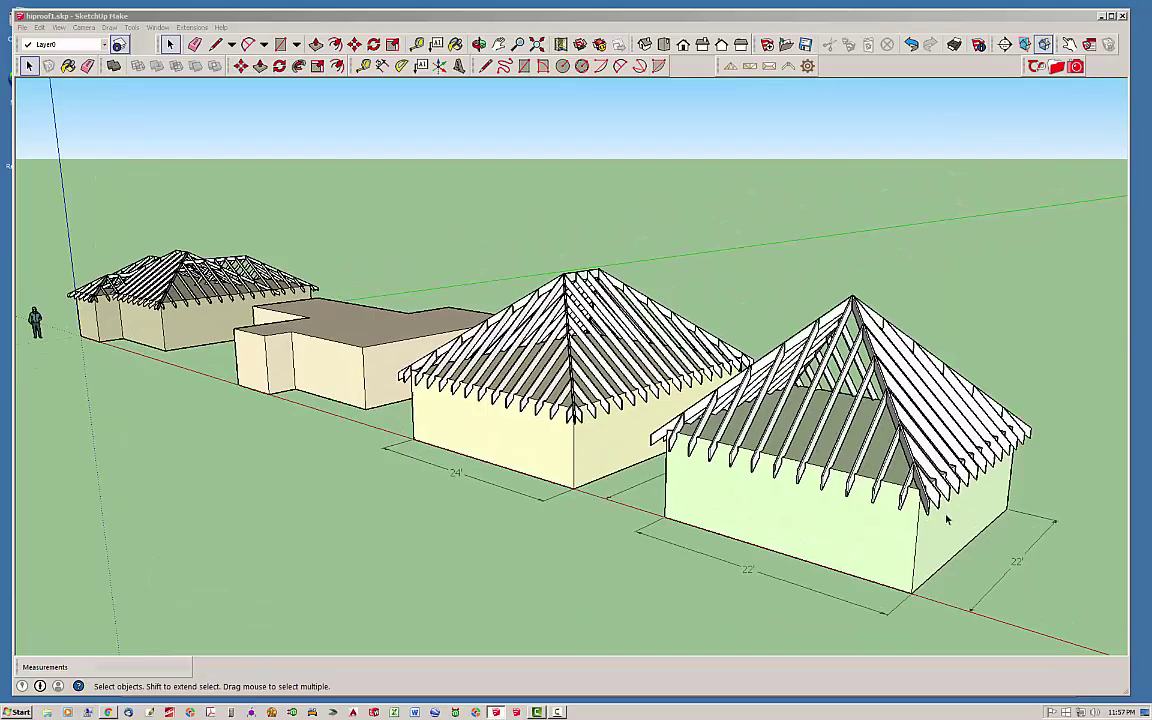
middle_click_drag(759, 476, 640, 470)
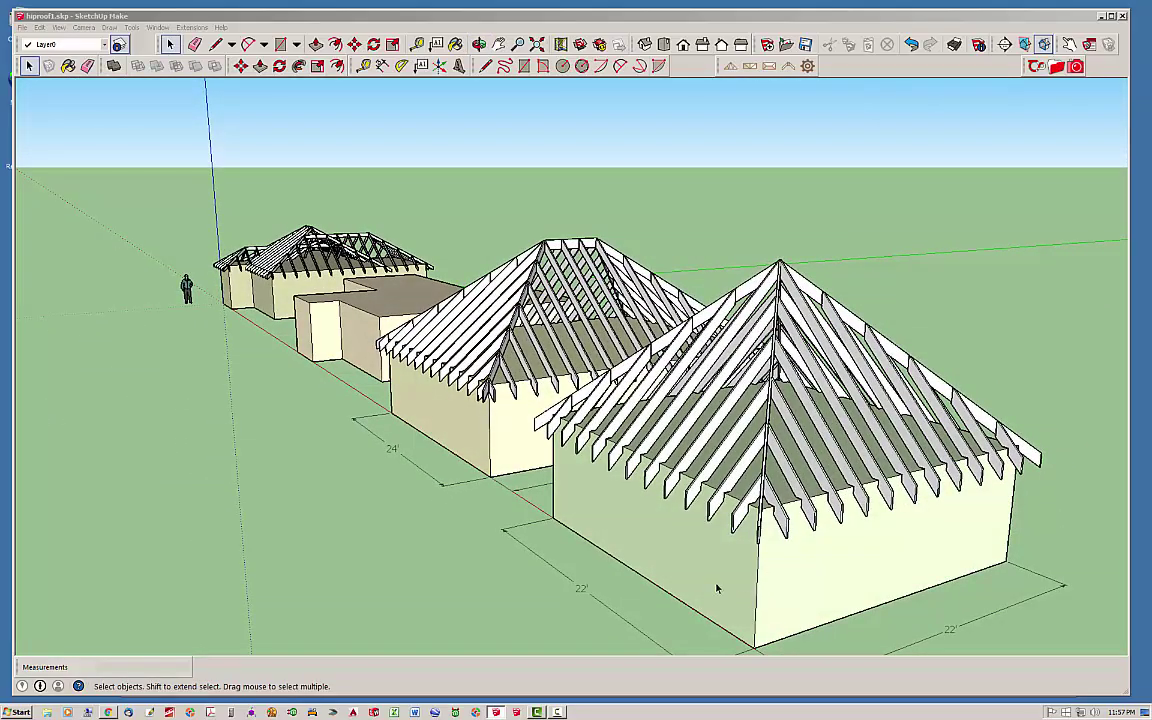
scroll(730, 582, "down", 2)
middle_click_drag(746, 576, 743, 576)
scroll(800, 568, "up", 2)
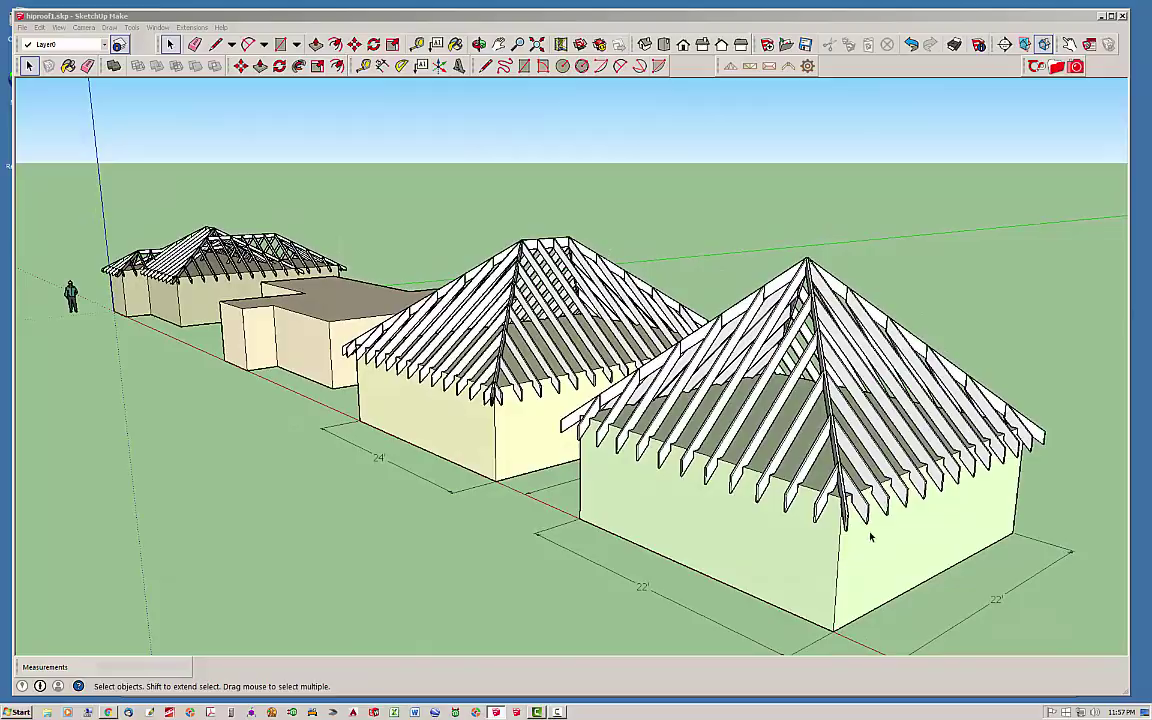
scroll(855, 545, "up", 3)
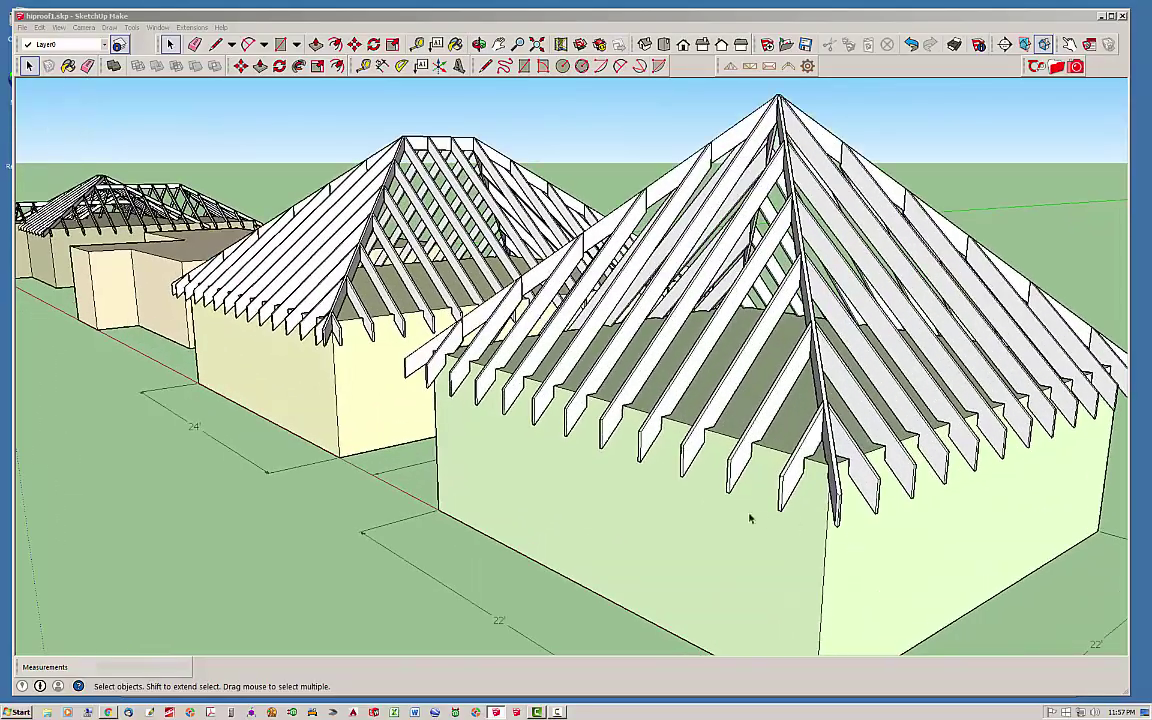
middle_click_drag(750, 514, 606, 419)
middle_click_drag(498, 286, 531, 343)
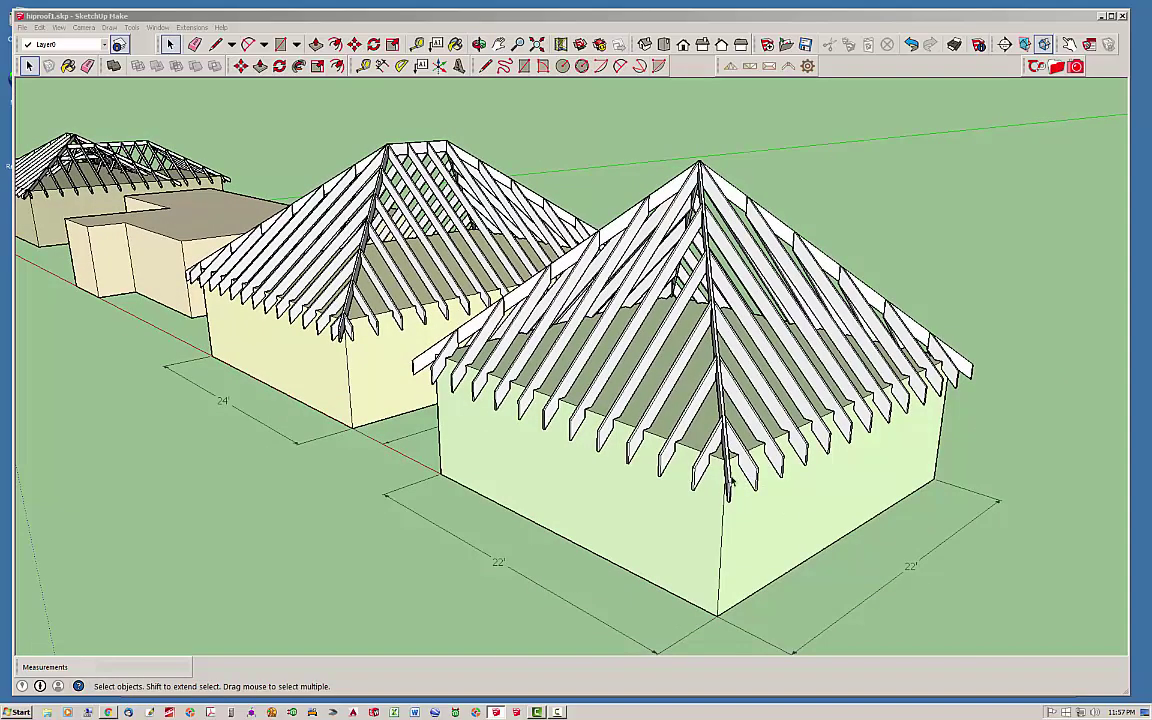
middle_click_drag(525, 287, 609, 264)
scroll(706, 222, "up", 5)
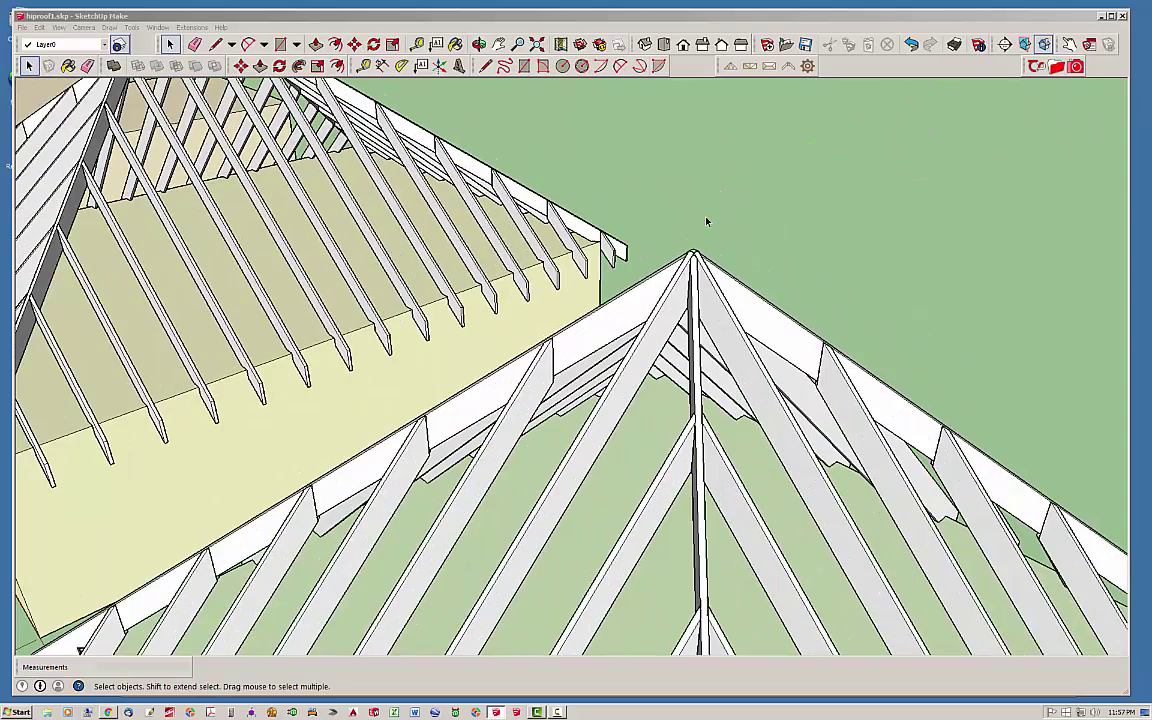
scroll(705, 250, "up", 4)
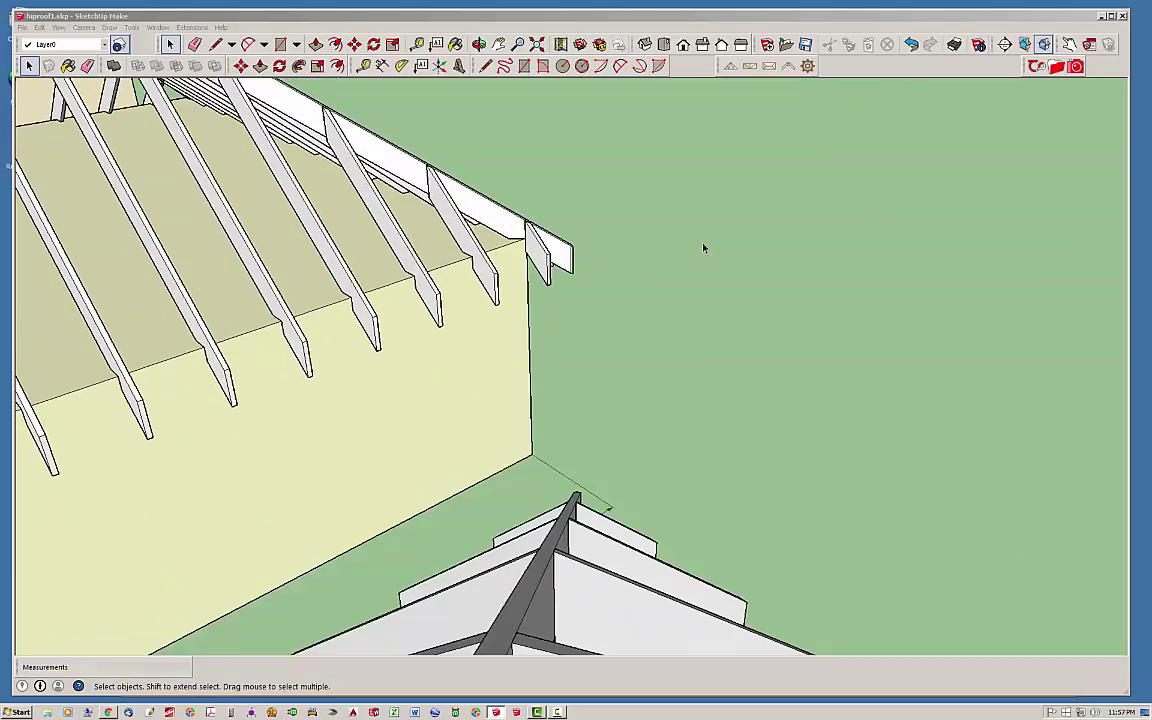
scroll(694, 283, "down", 5)
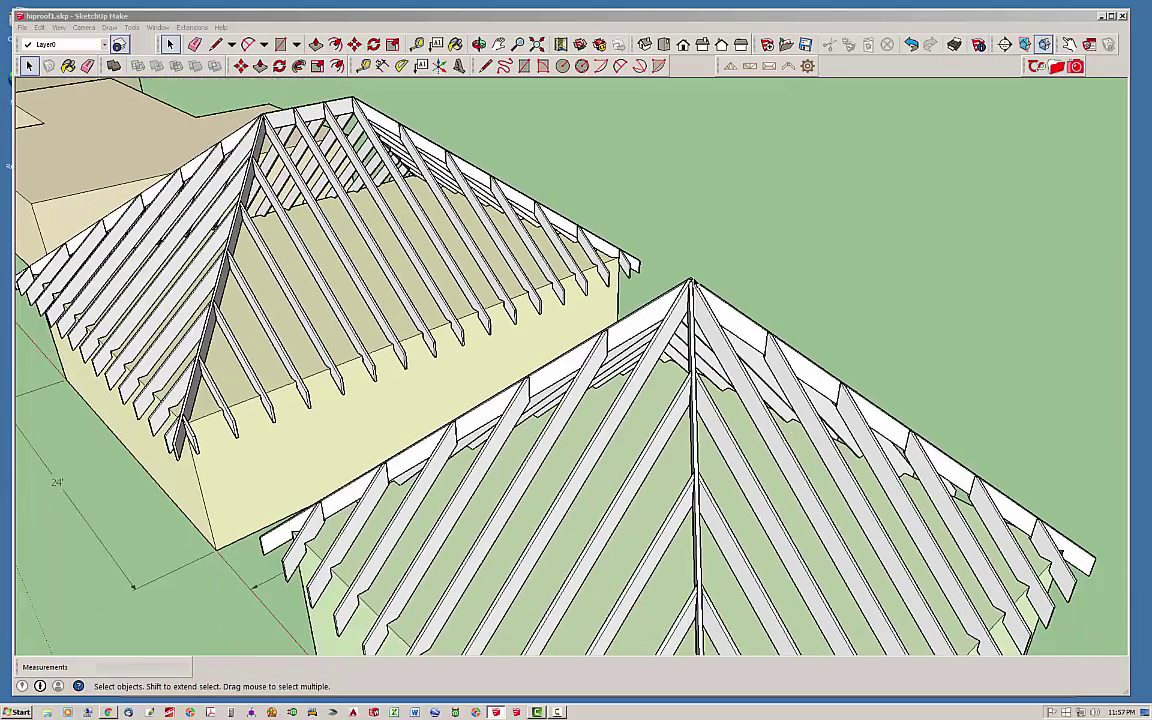
middle_click_drag(626, 255, 569, 282)
scroll(657, 305, "down", 4)
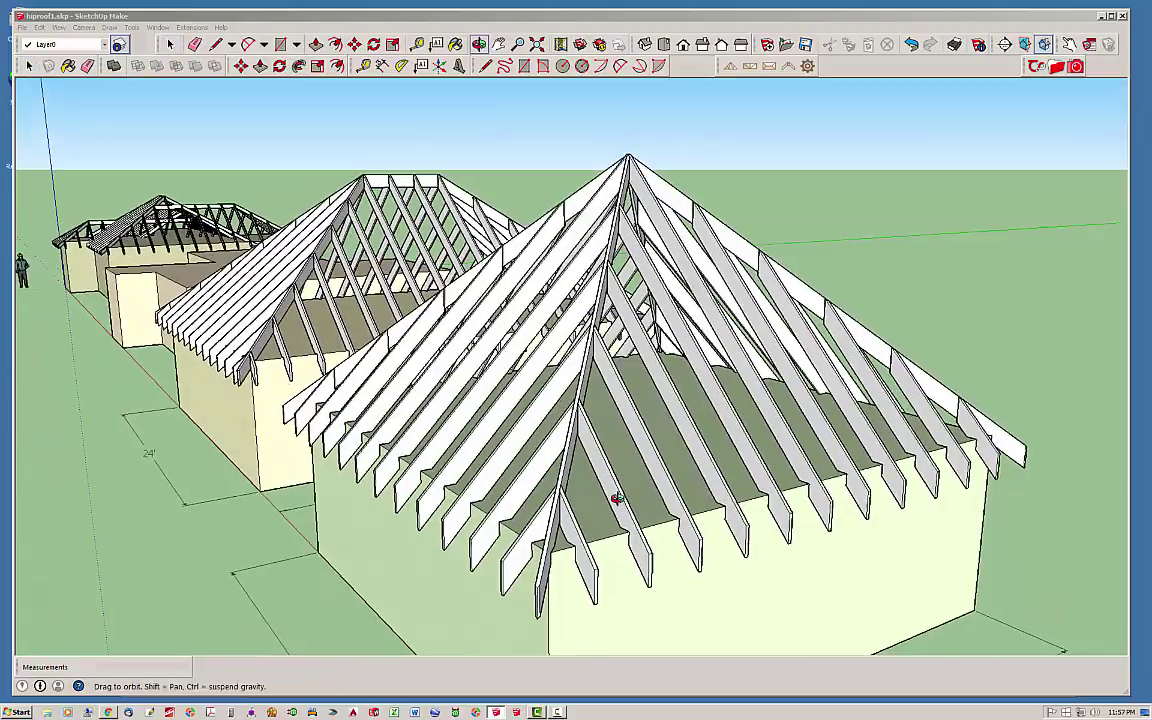
middle_click_drag(557, 450, 689, 471)
scroll(766, 480, "up", 3)
scroll(766, 480, "down", 2)
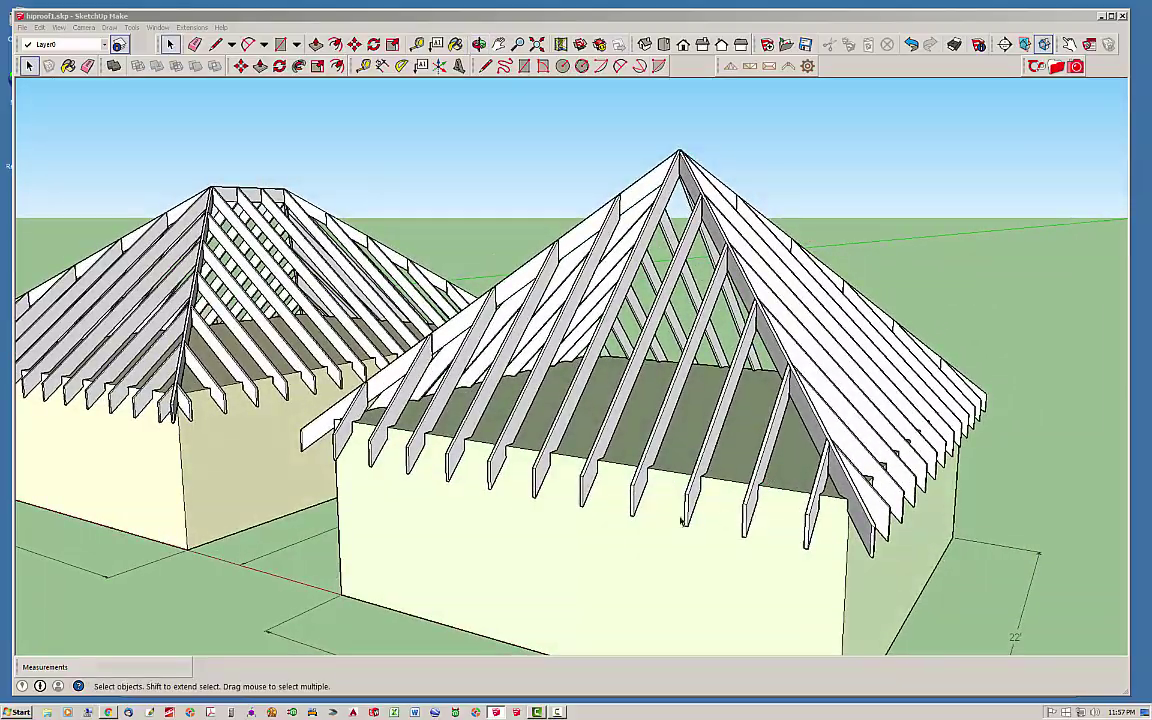
middle_click_drag(614, 470, 640, 473)
scroll(640, 473, "down", 2)
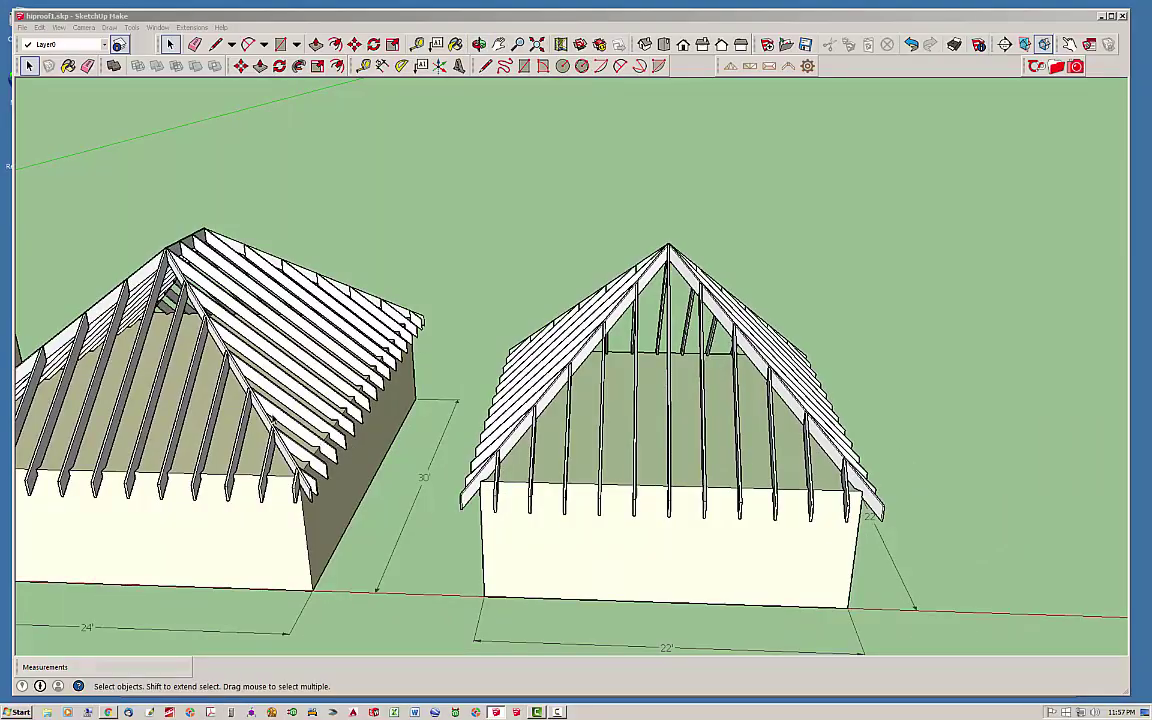
middle_click_drag(236, 420, 532, 381)
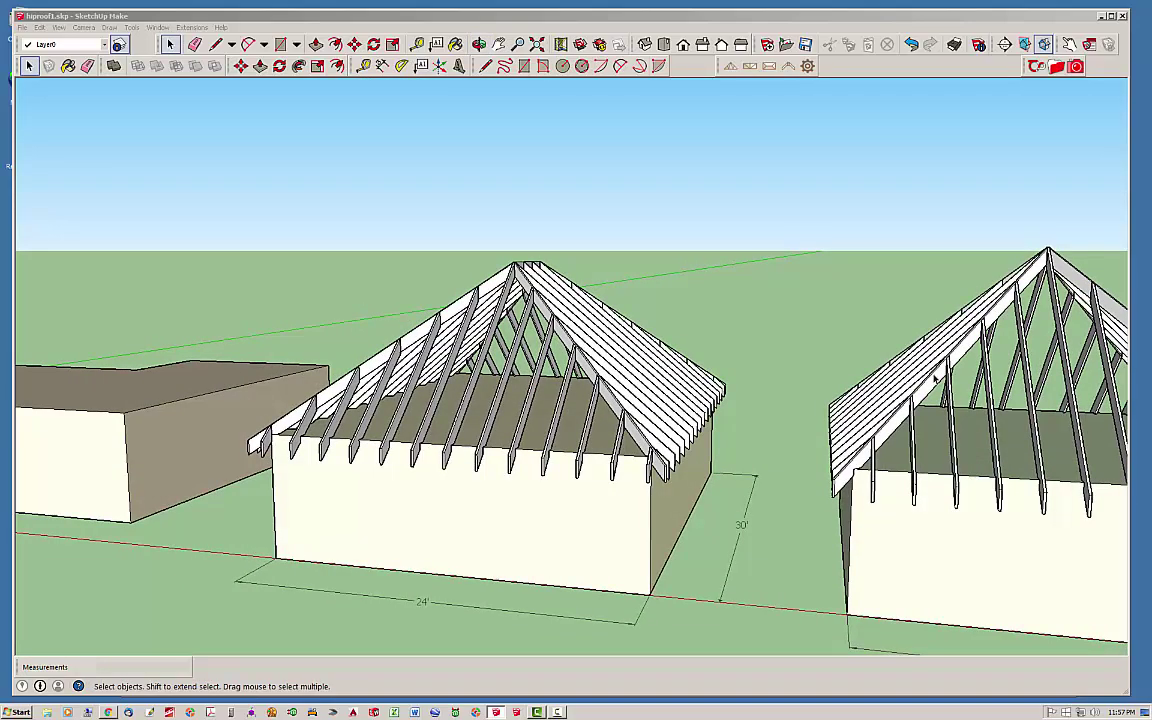
middle_click_drag(518, 310, 564, 286)
middle_click_drag(490, 258, 515, 270)
scroll(521, 251, "up", 5)
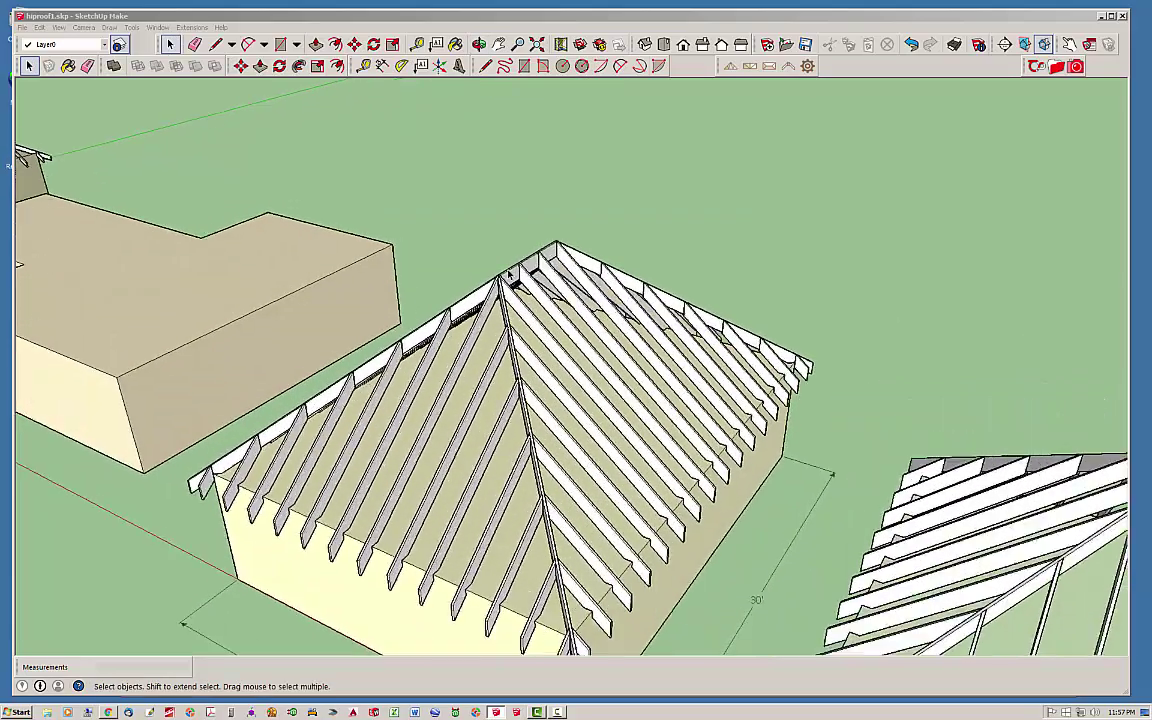
middle_click_drag(490, 264, 576, 316)
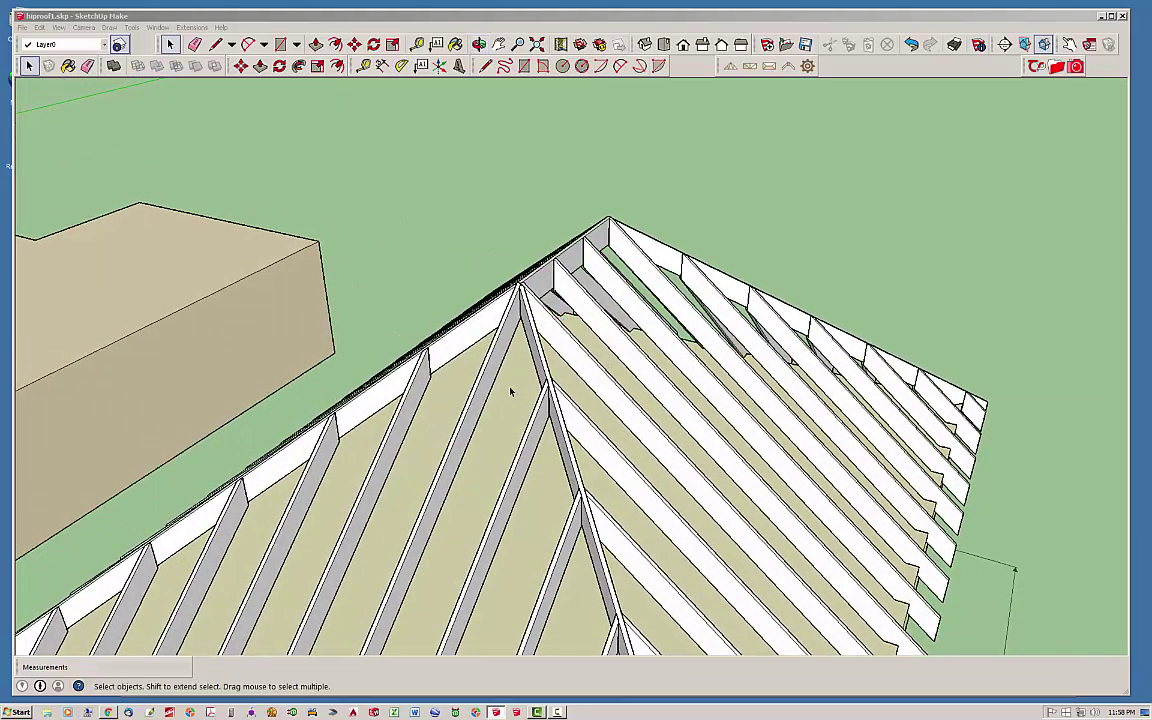
middle_click_drag(511, 410, 609, 334)
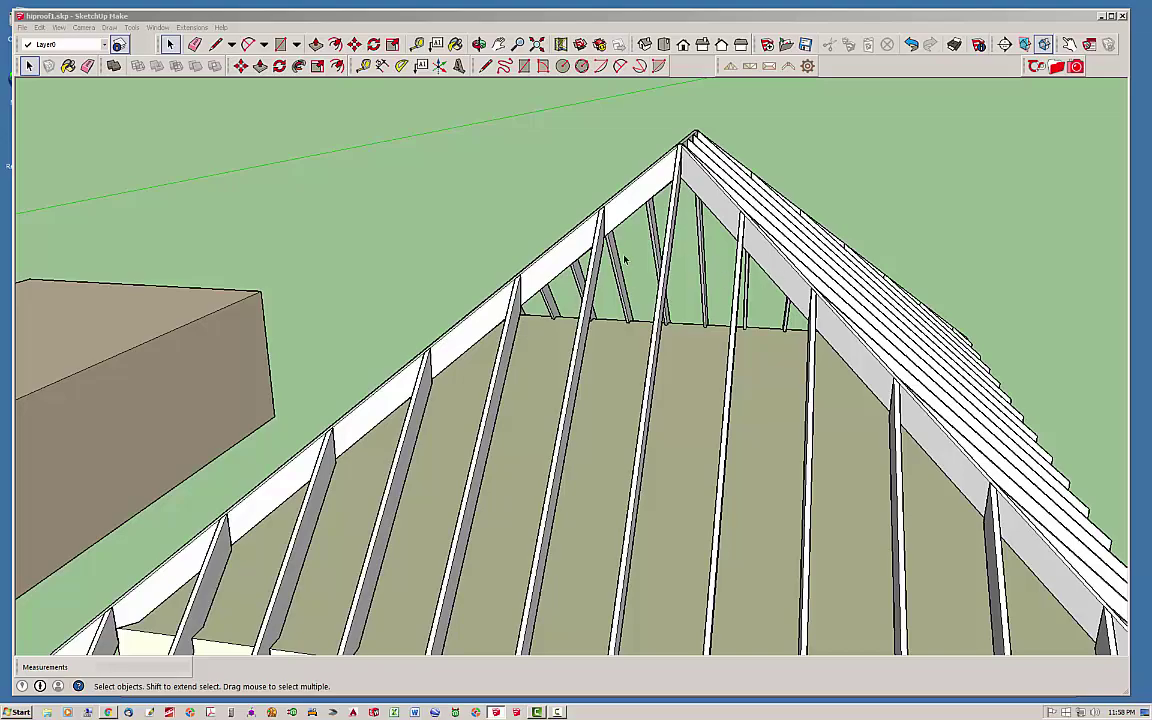
scroll(624, 260, "down", 5)
middle_click_drag(503, 239, 698, 275)
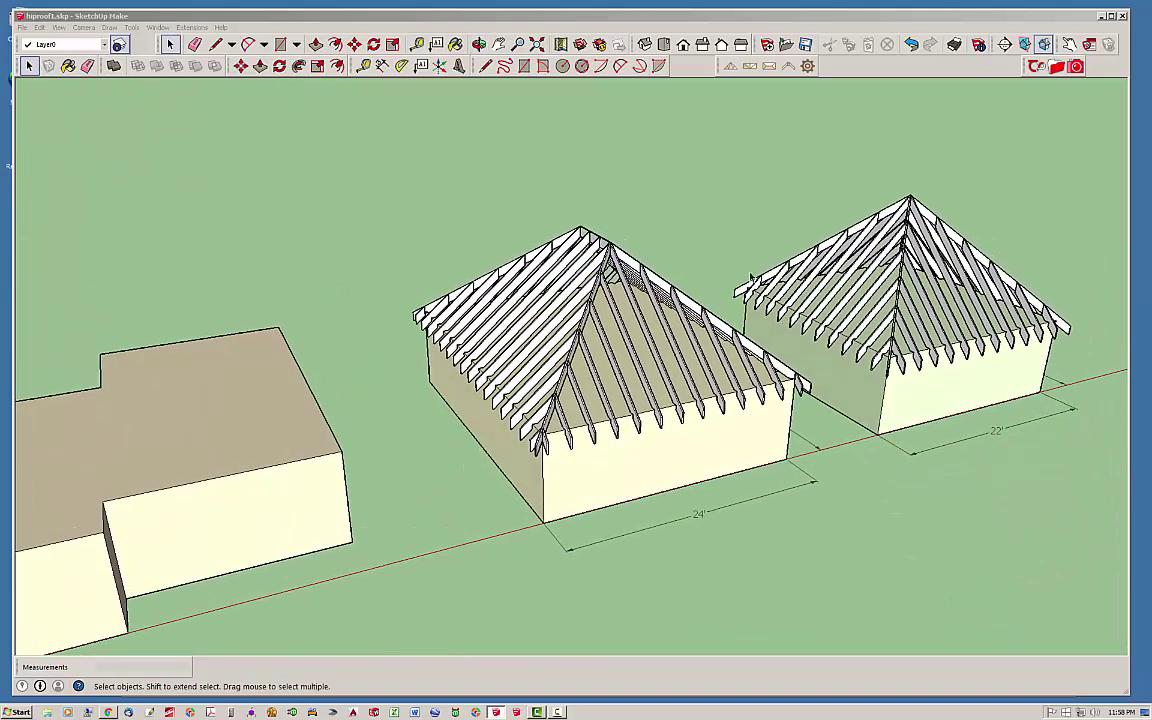
- Turn the view to the multi-section hip-roof house's front hip end
middle_click_drag(576, 348, 636, 388)
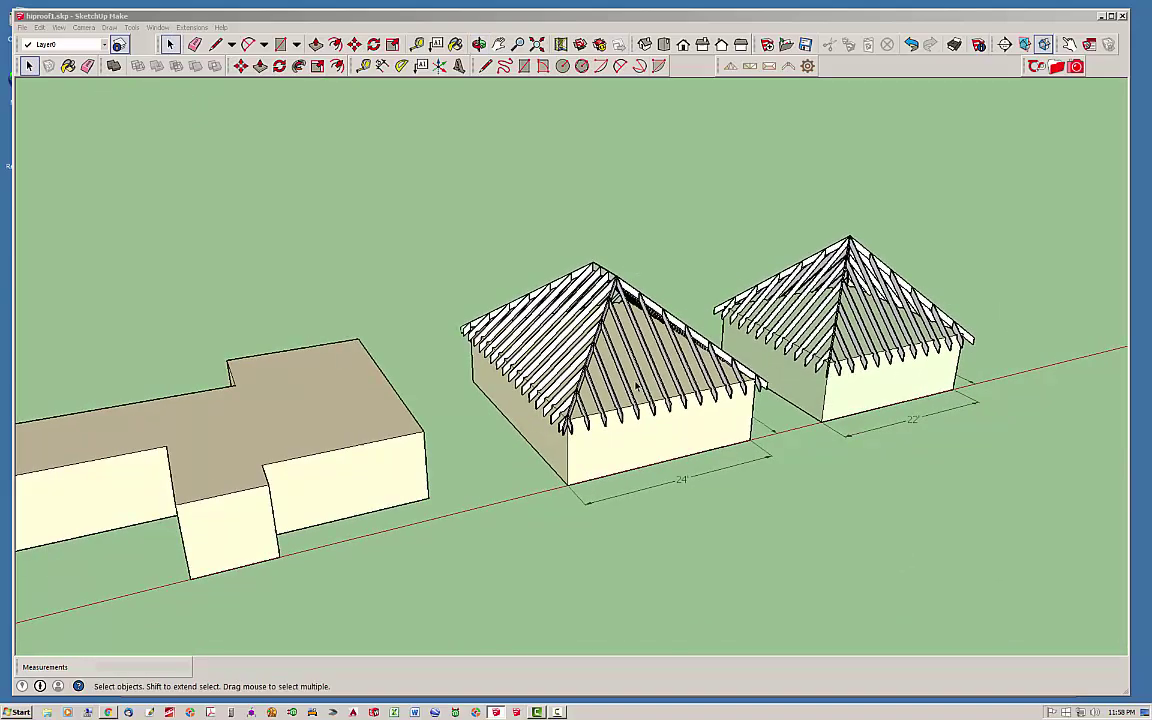
scroll(372, 410, "down", 2)
middle_click_drag(380, 398, 399, 260)
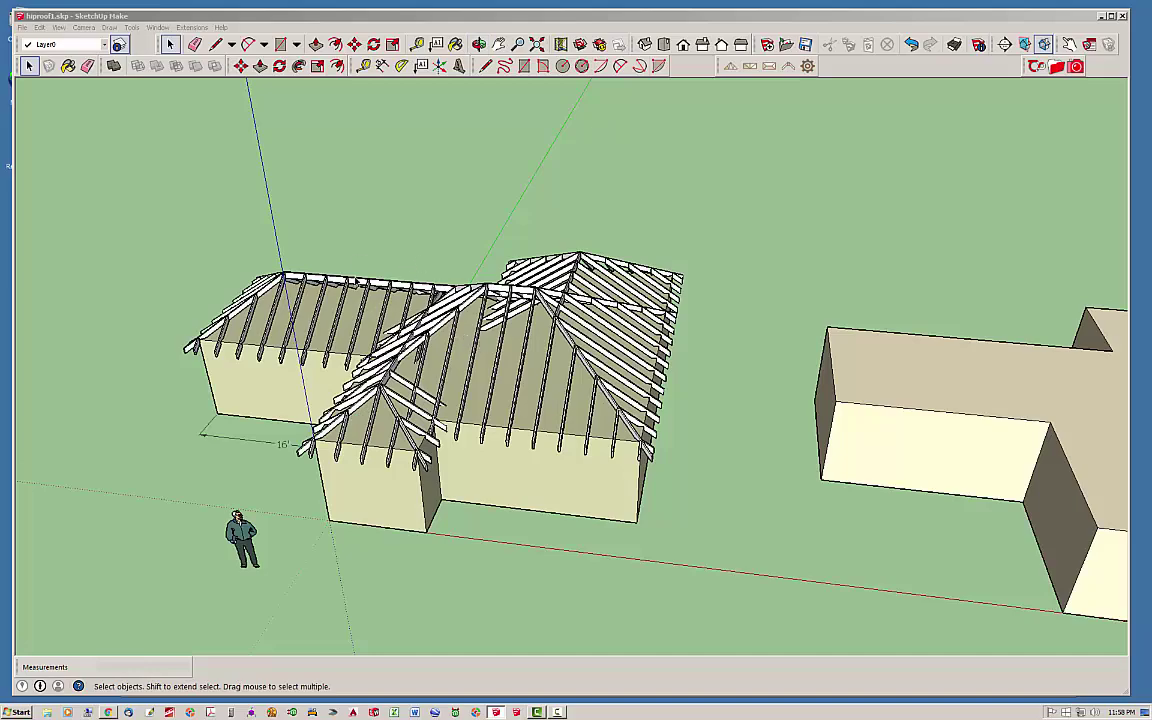
middle_click_drag(321, 257, 252, 372)
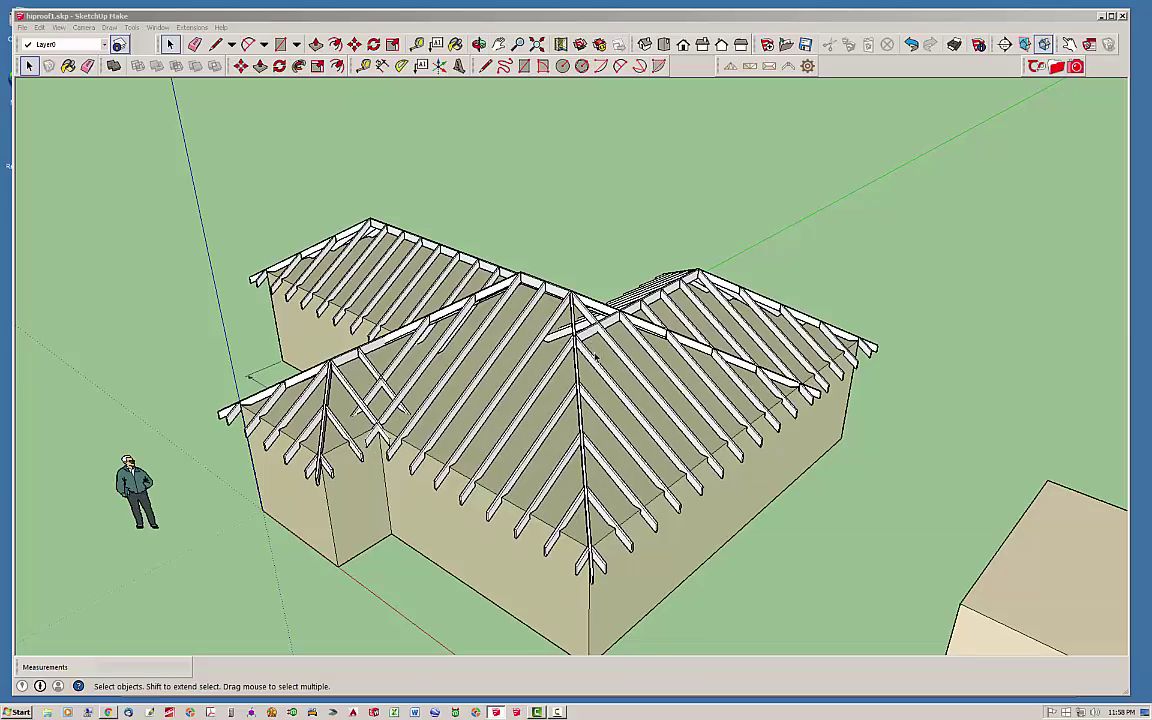
middle_click_drag(340, 340, 836, 366)
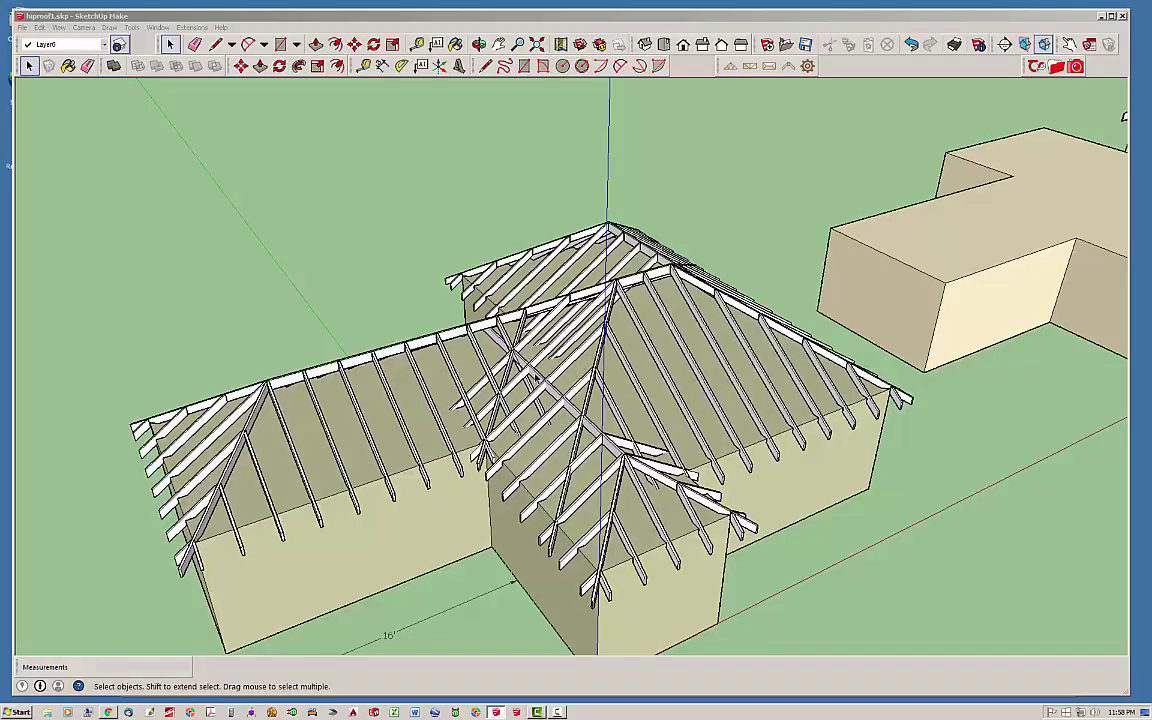
middle_click_drag(537, 377, 413, 330)
middle_click_drag(482, 310, 589, 323)
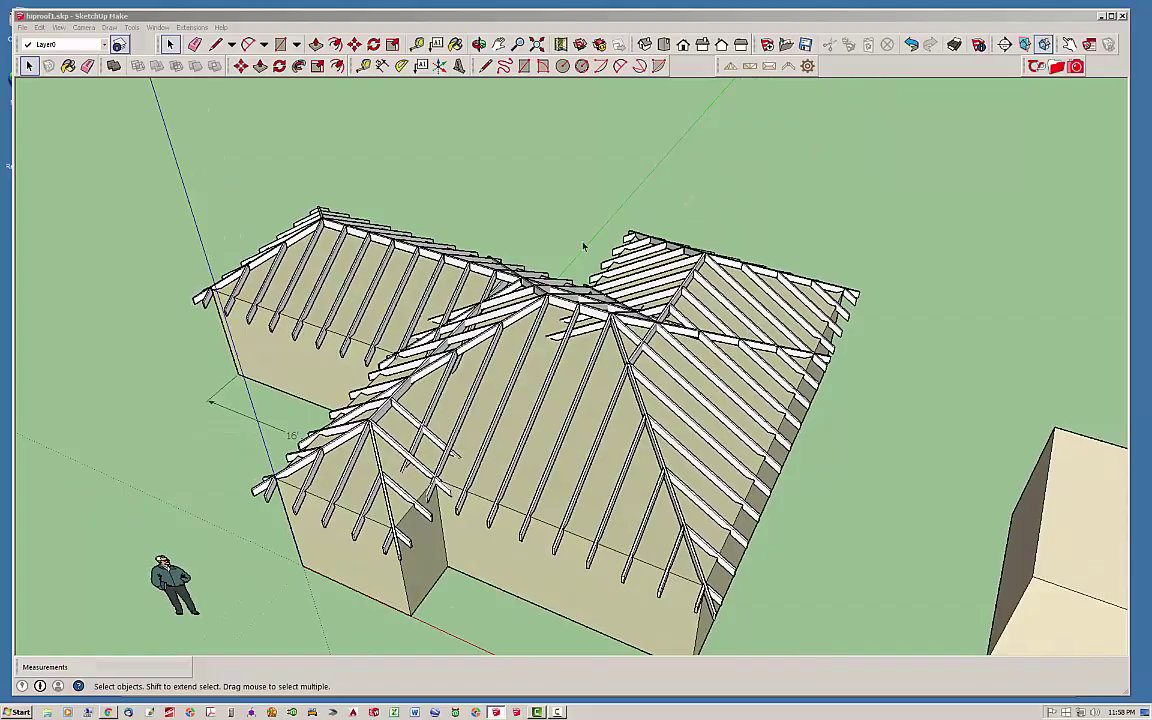
middle_click_drag(381, 263, 455, 237)
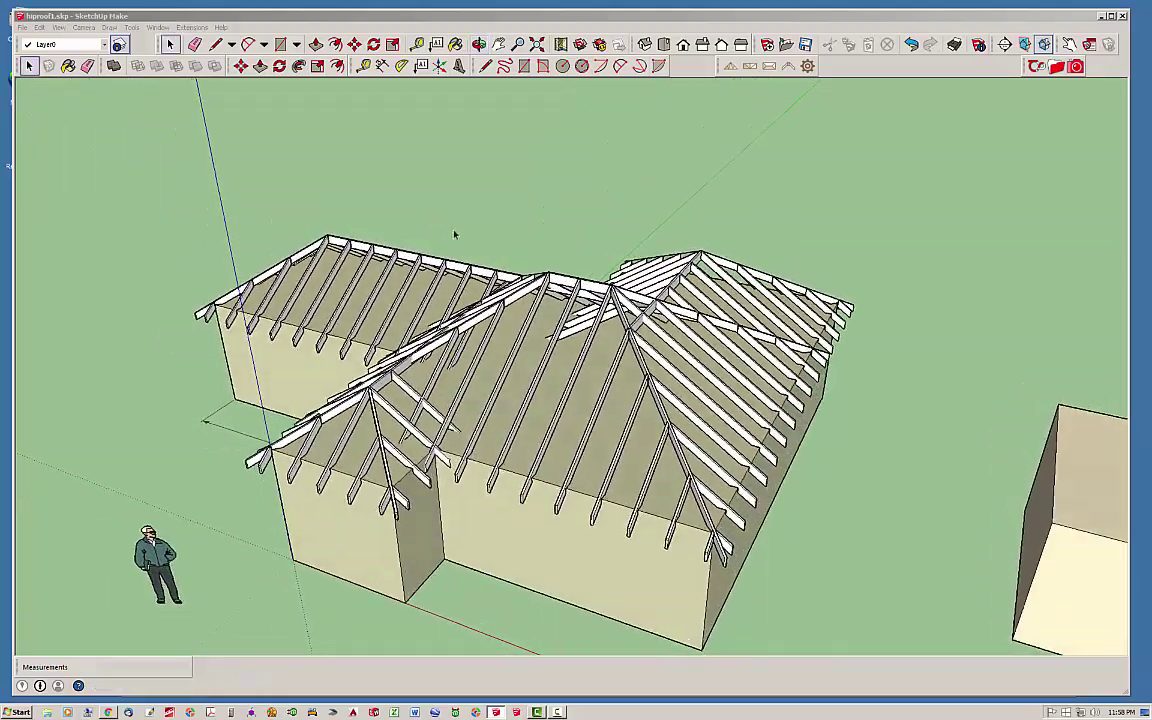
middle_click_drag(645, 338, 560, 292)
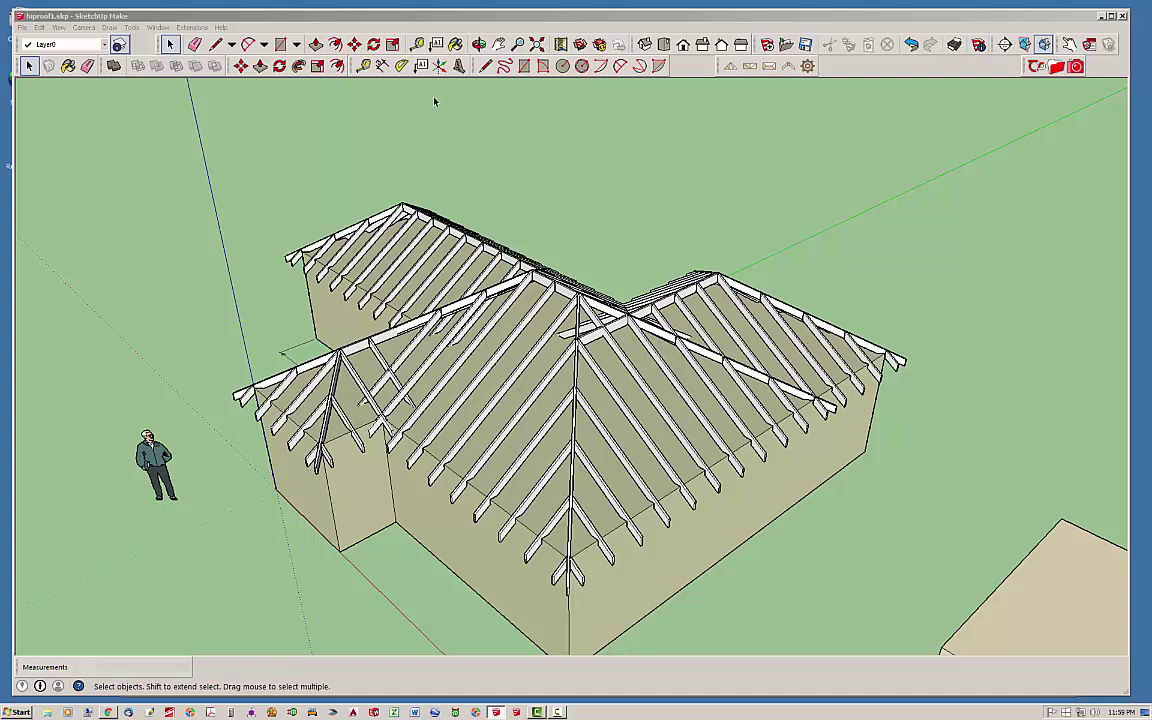
- Dimension the bump-out's short wall at the inside corner as 4'
left_click(382, 66)
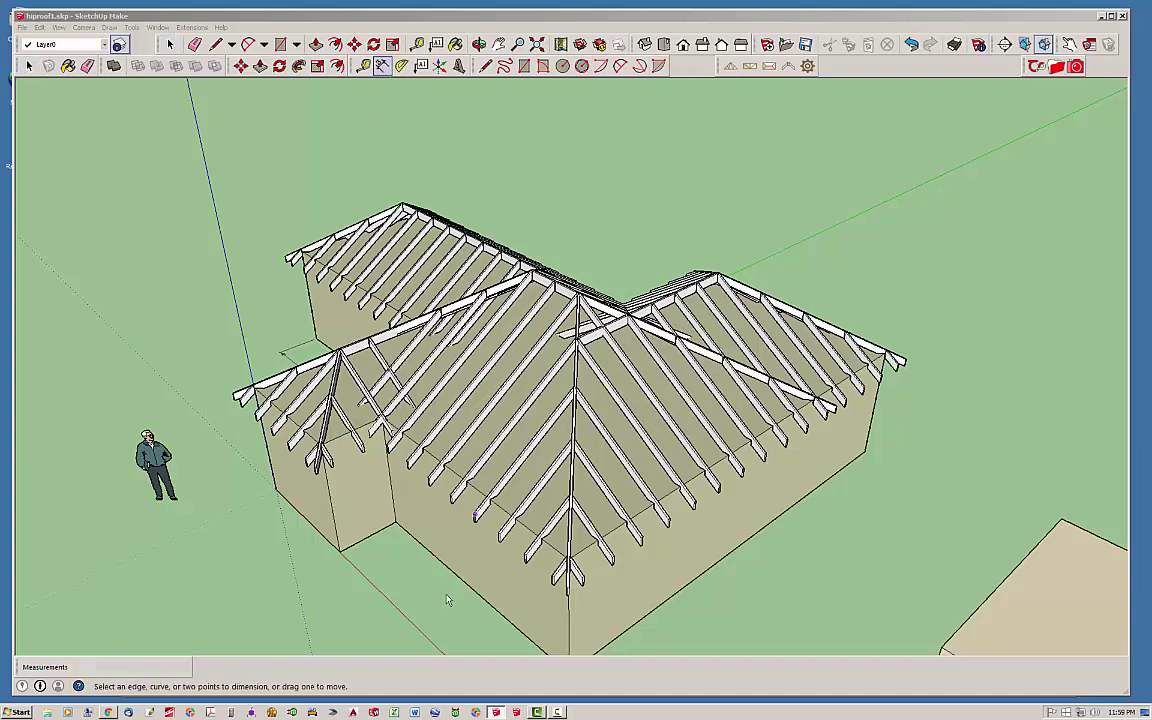
left_click(396, 523)
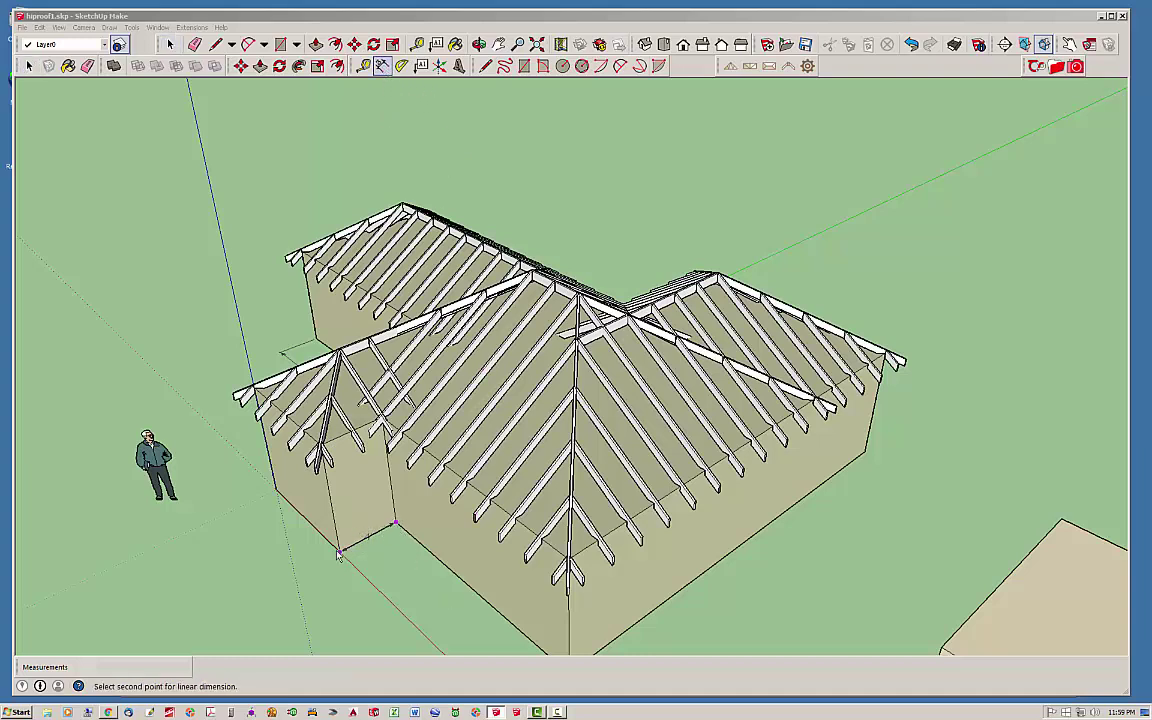
left_click(340, 550)
left_click(376, 566)
middle_click_drag(360, 512, 300, 350)
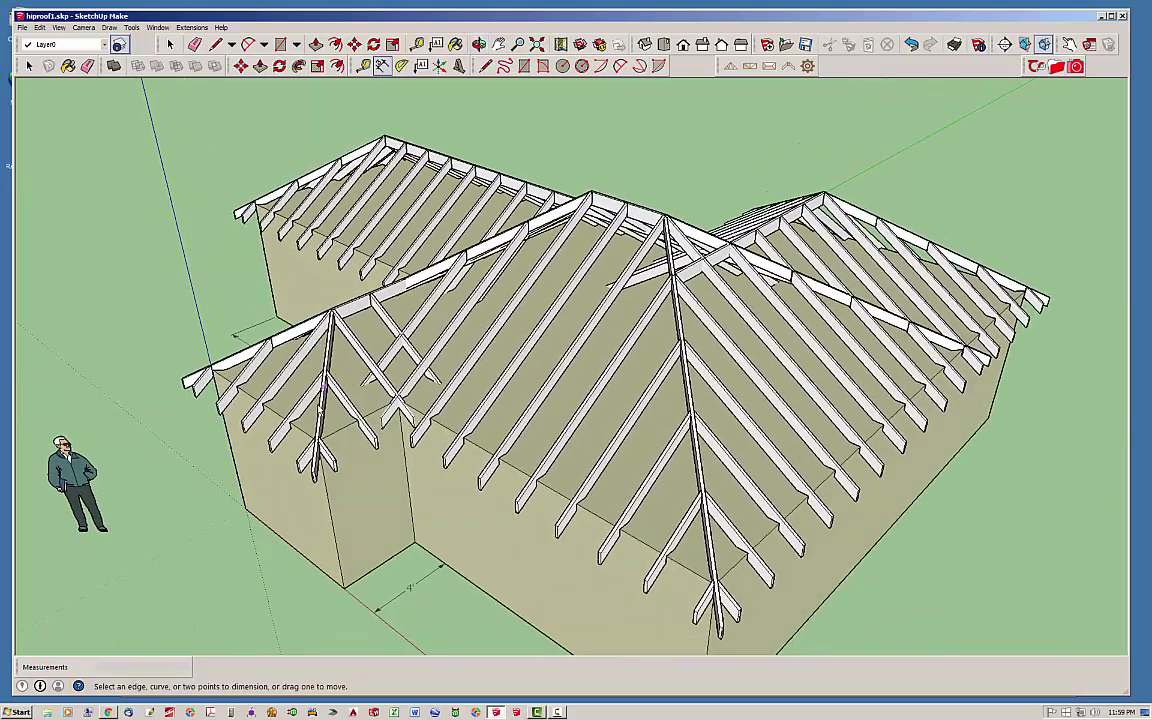
scroll(298, 350, "up", 2)
middle_click_drag(332, 400, 288, 350)
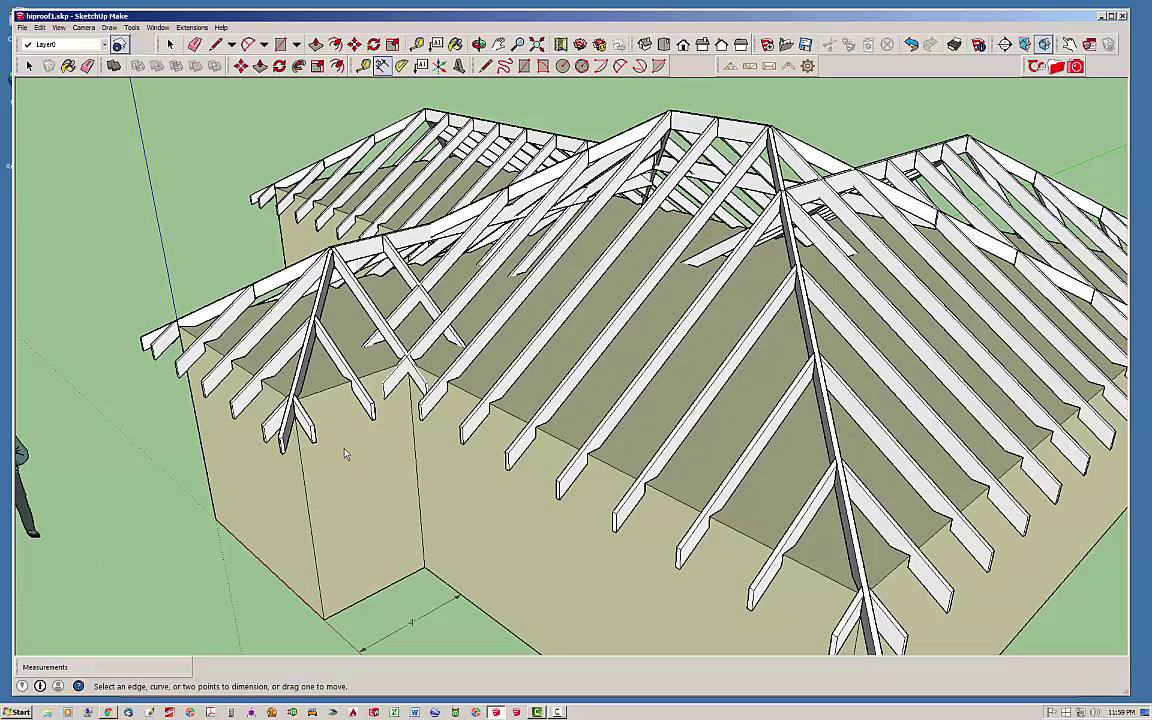
middle_click_drag(345, 455, 385, 360, "shift")
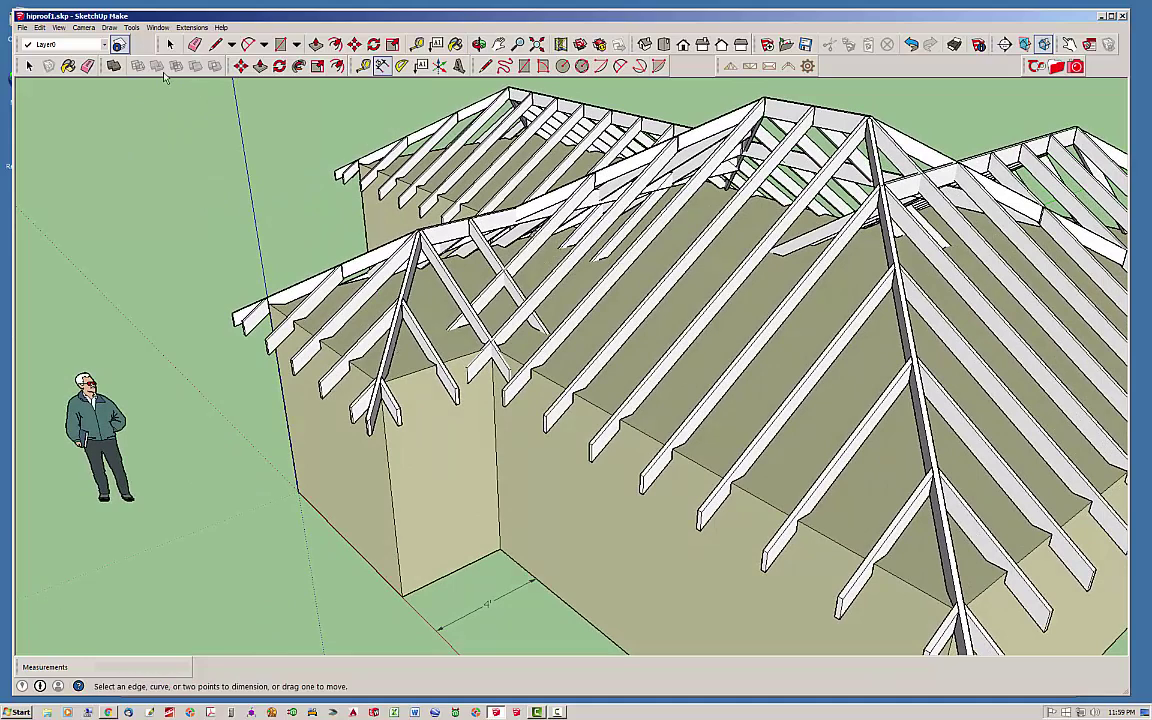
- Open the front hip rafter group and select the hip rafter inside it
left_click(170, 44)
left_click(394, 342)
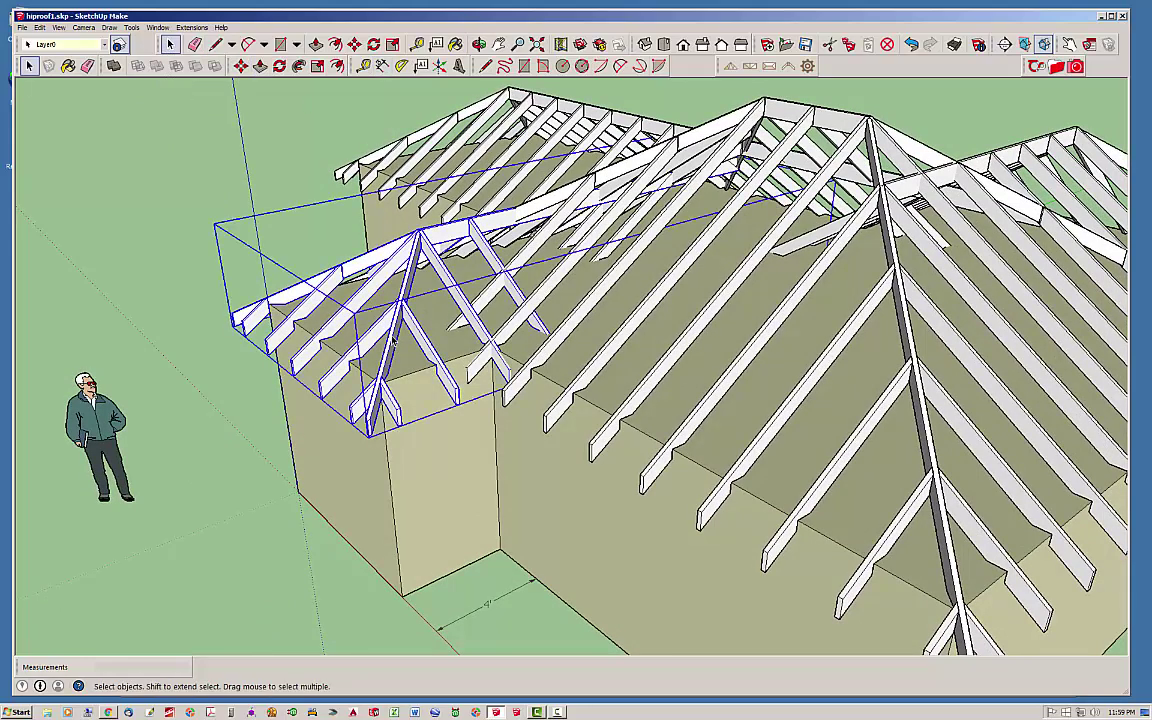
double_click(394, 342)
left_click(394, 342)
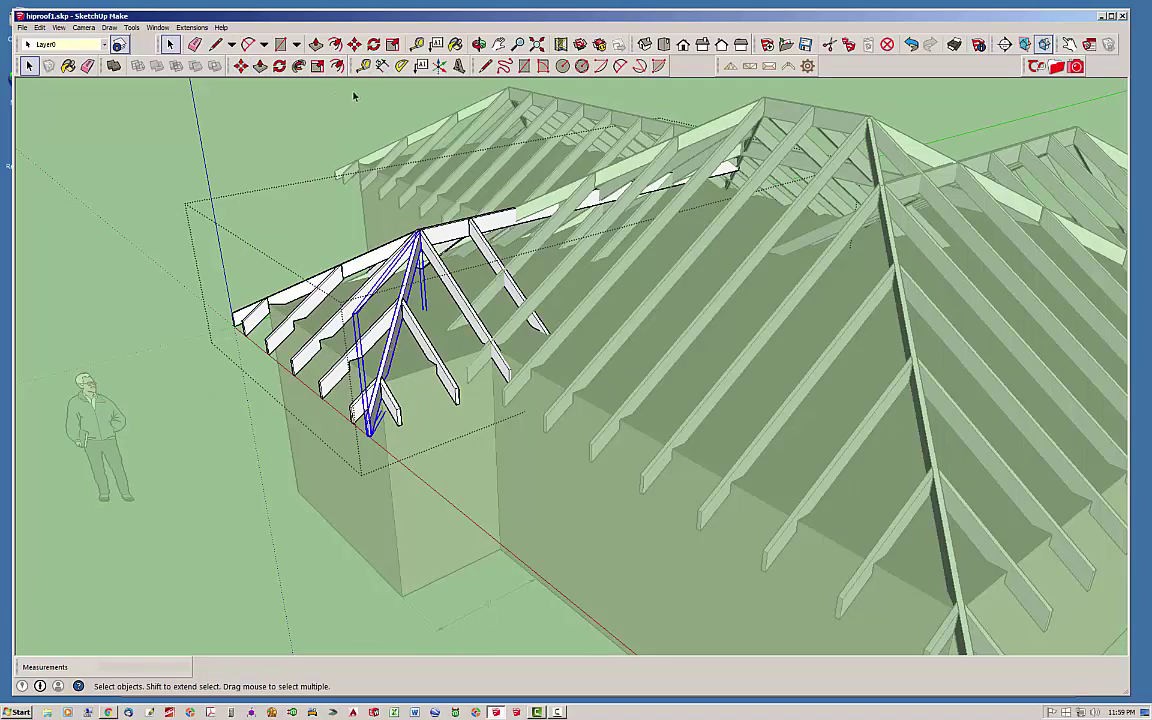
- Copy the hip rafter 4' along the green axis with Move and Ctrl
left_click(354, 44)
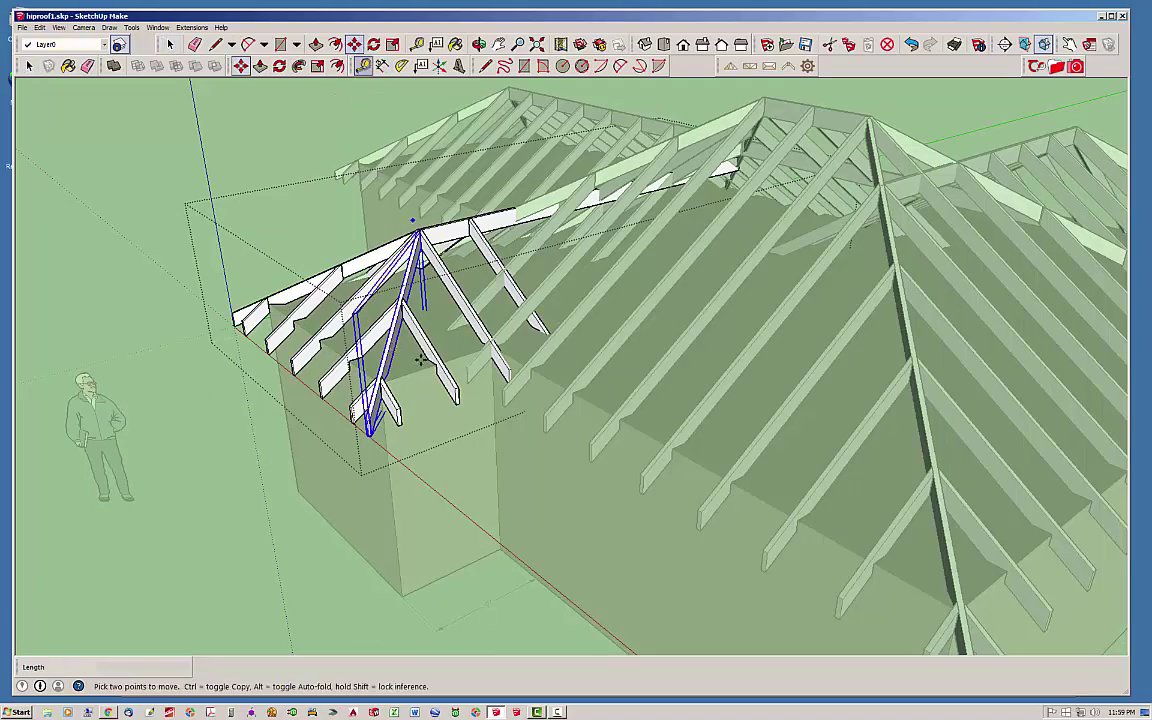
left_click(312, 624)
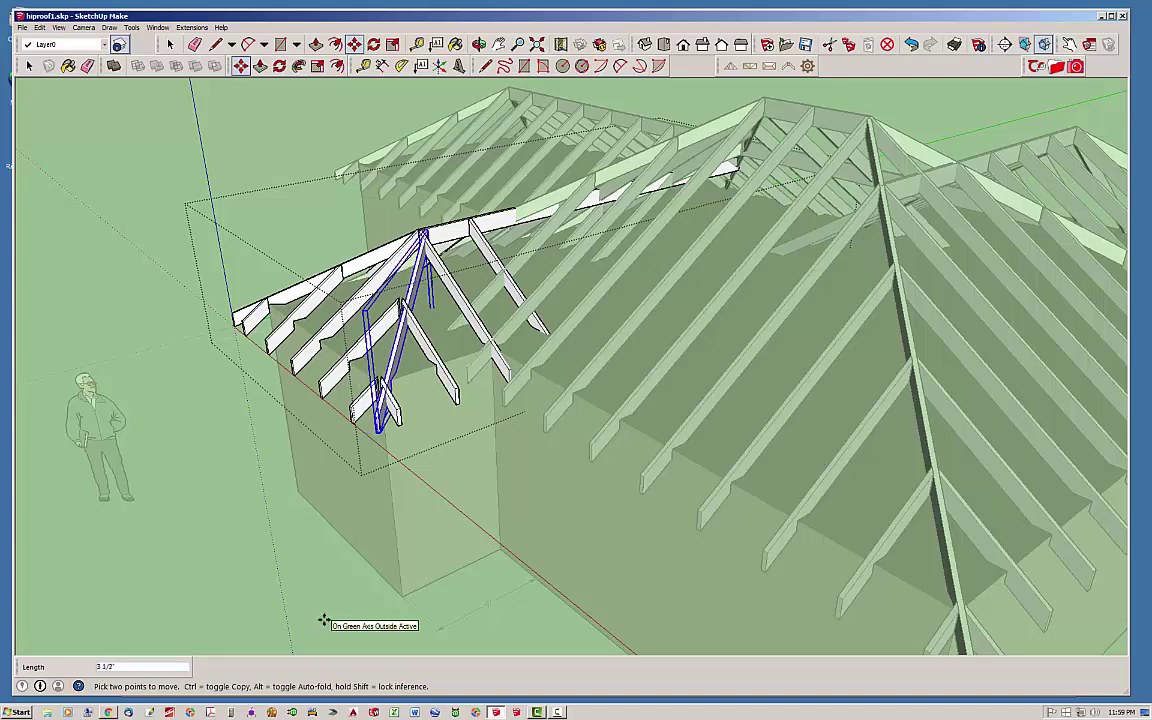
key("Escape")
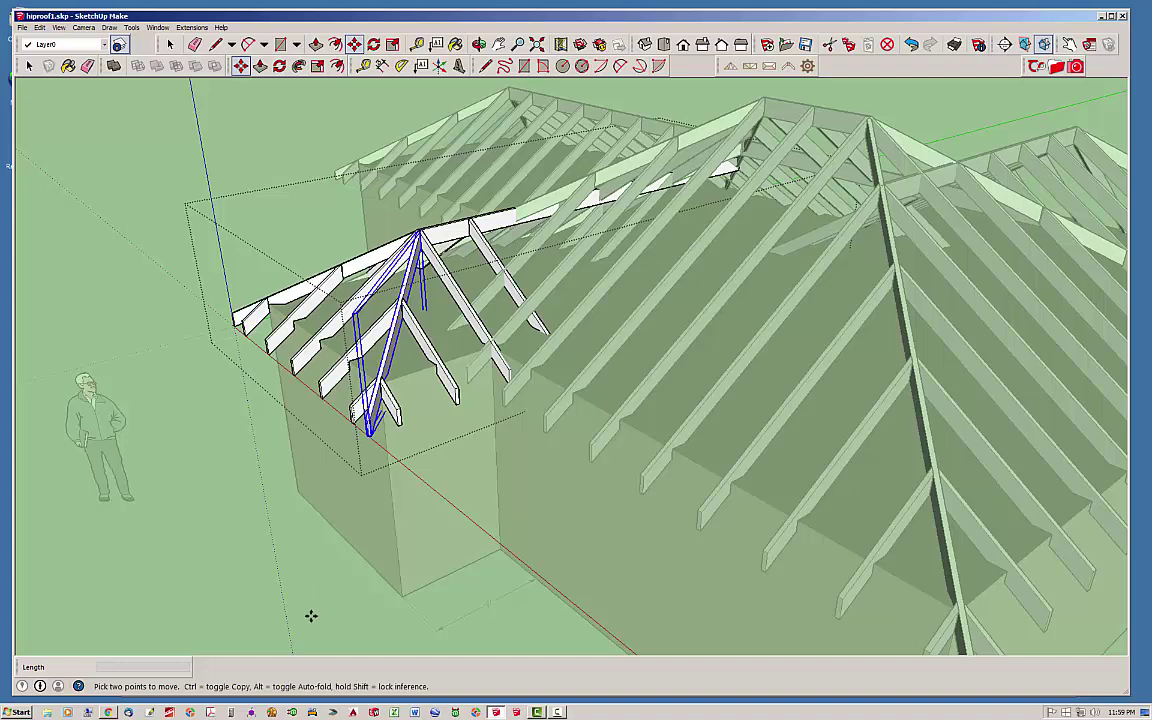
left_click(311, 613)
key("ctrl")
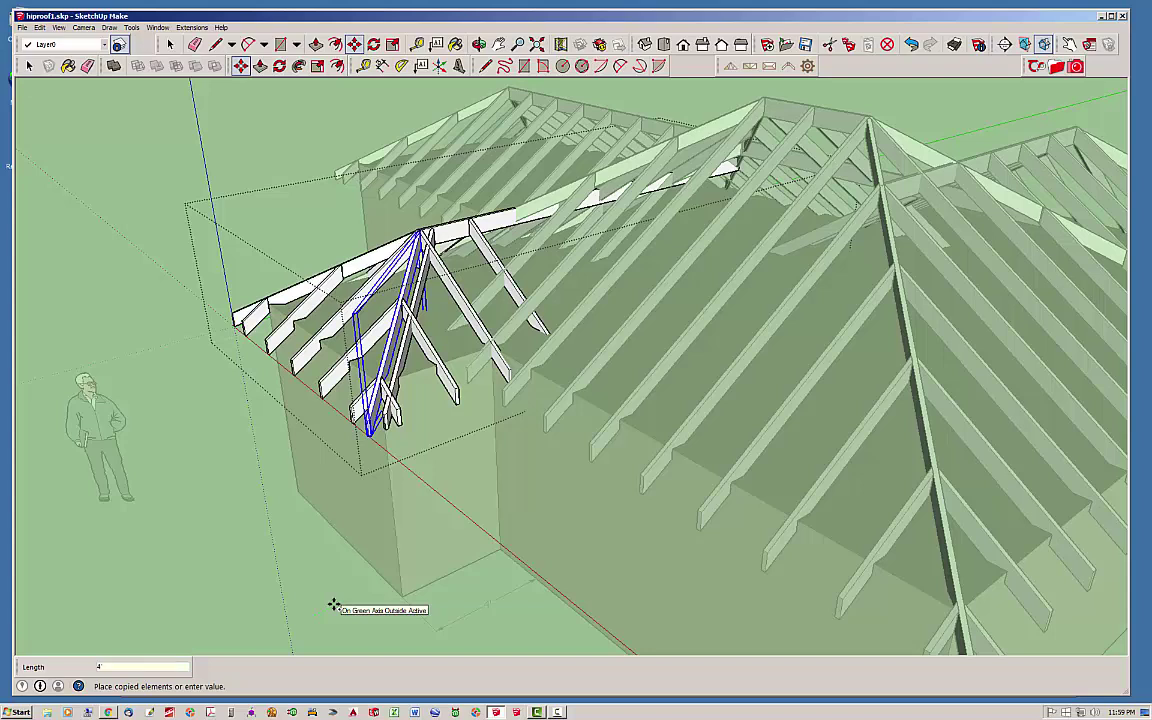
key("Return")
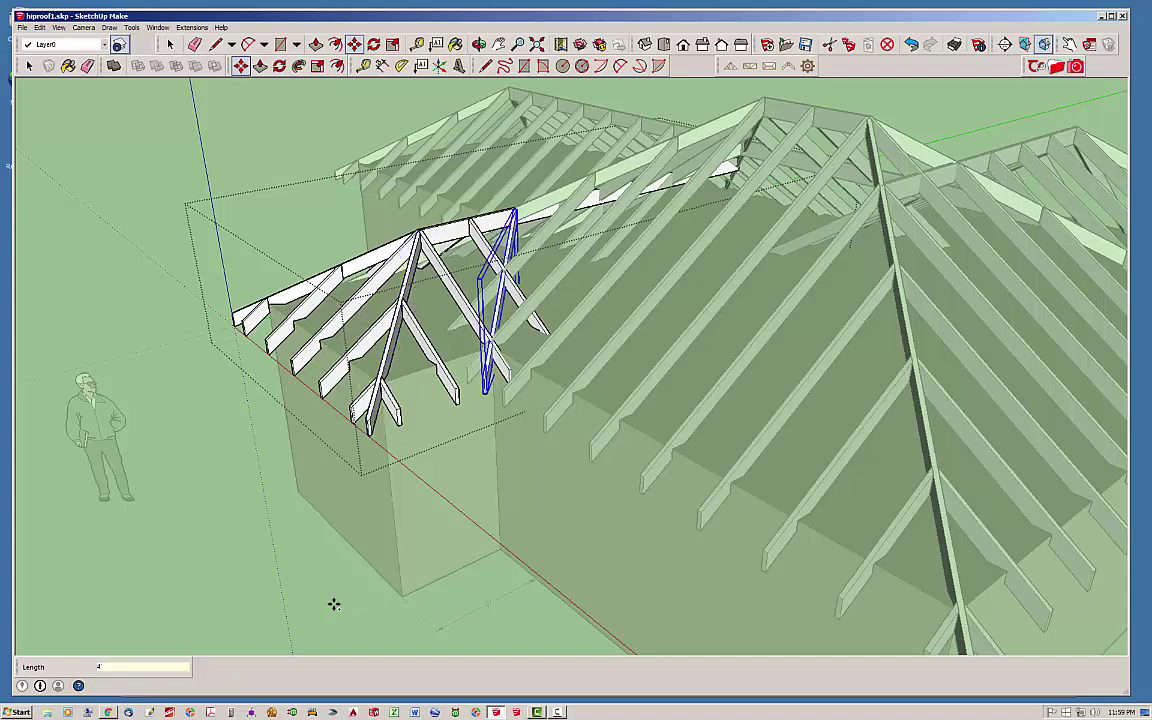
key("space")
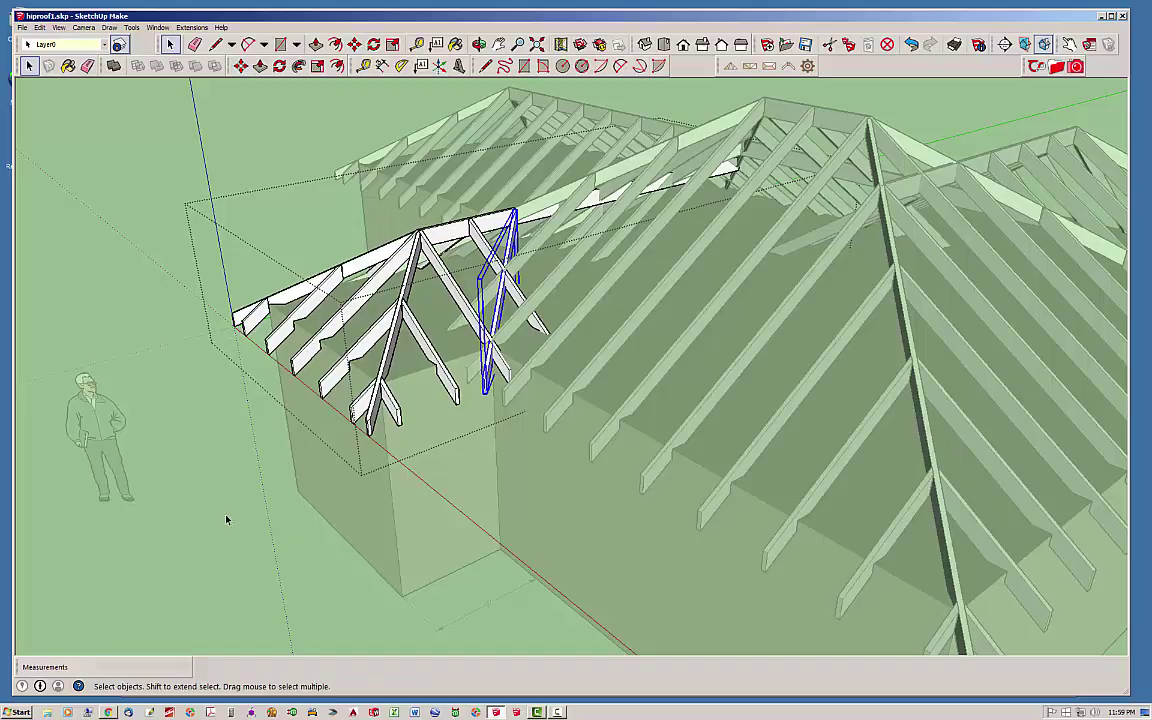
- Exit the roof framing component and orbit over the new hip rafter pair
left_click(240, 521)
middle_click_drag(245, 541, 429, 389)
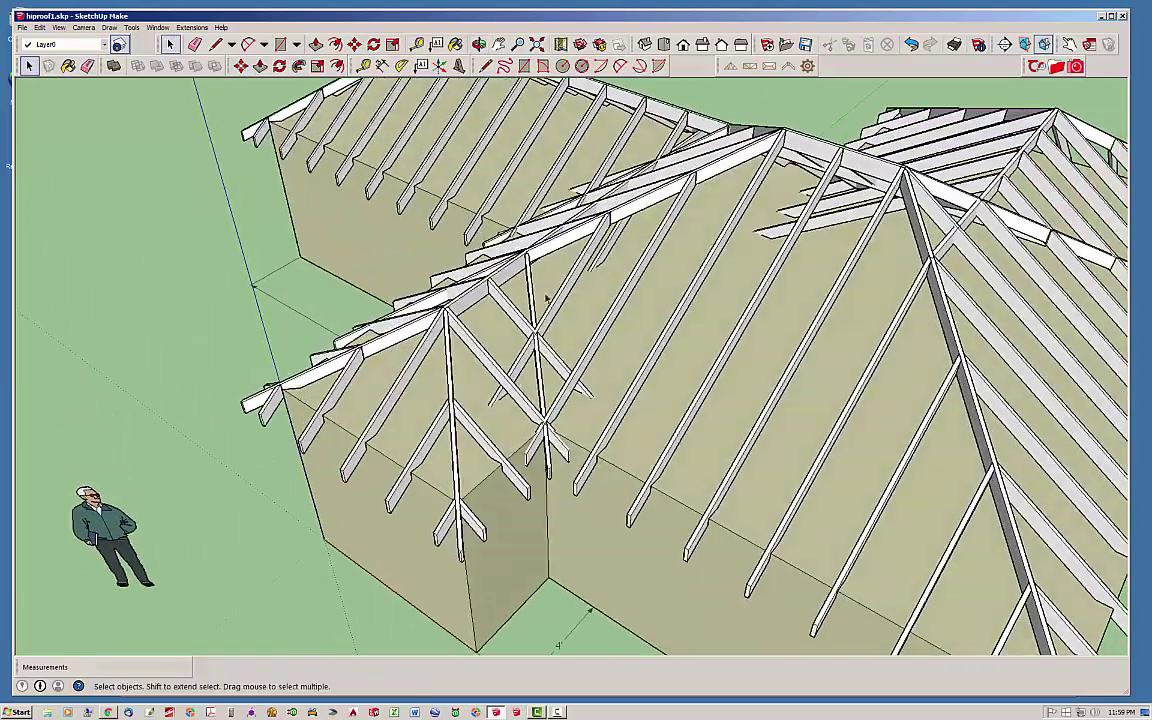
scroll(486, 297, "up", 5)
mouse_move(538, 350)
middle_mouse_down()
mouse_move(489, 288)
mouse_move(504, 309)
mouse_move(507, 391)
mouse_move(546, 399)
mouse_move(545, 255)
middle_mouse_up()
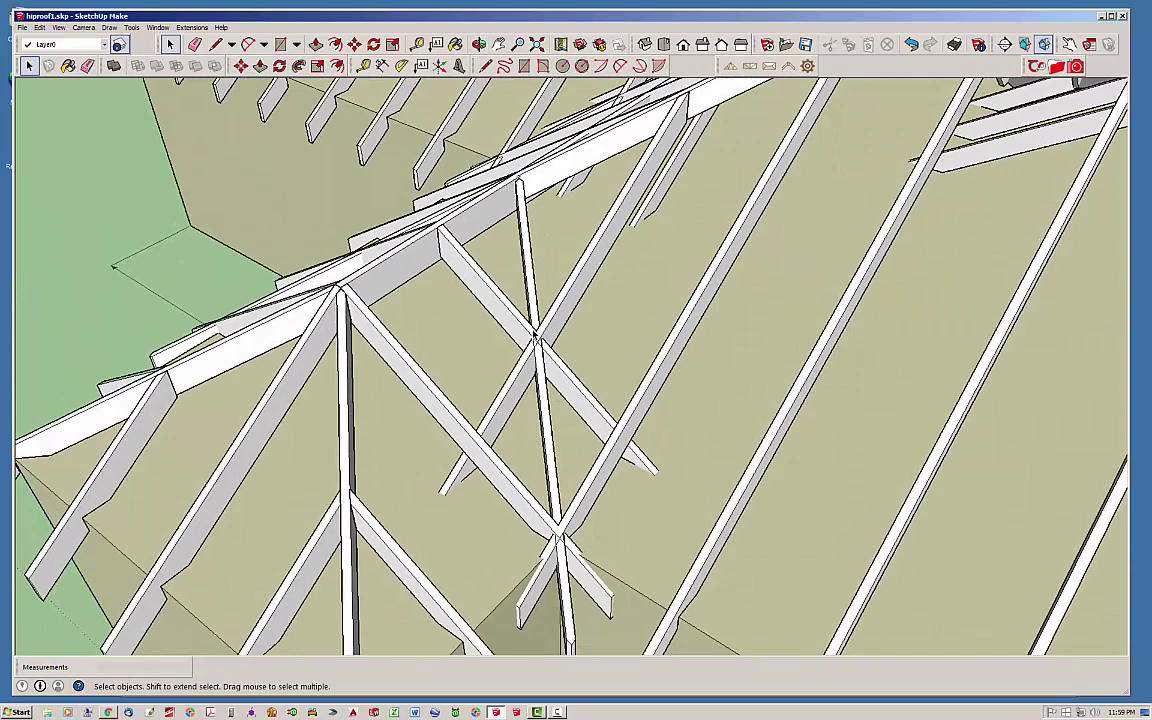
scroll(536, 345, "down", 3)
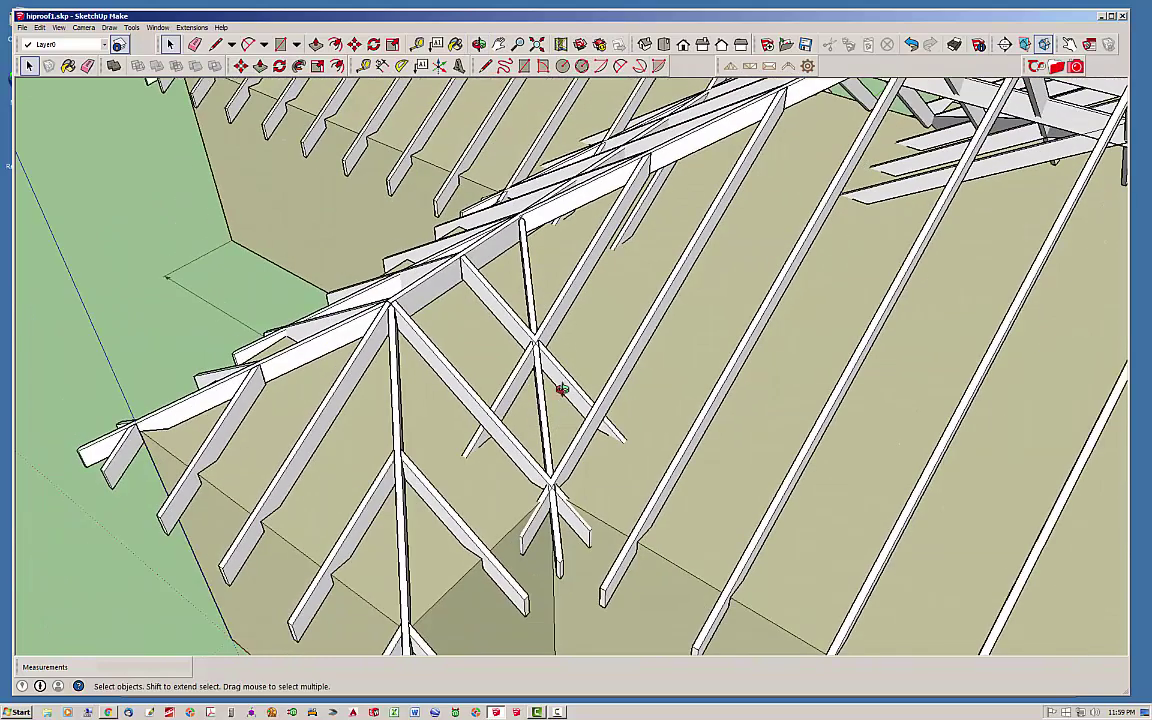
middle_click_drag(558, 386, 648, 328)
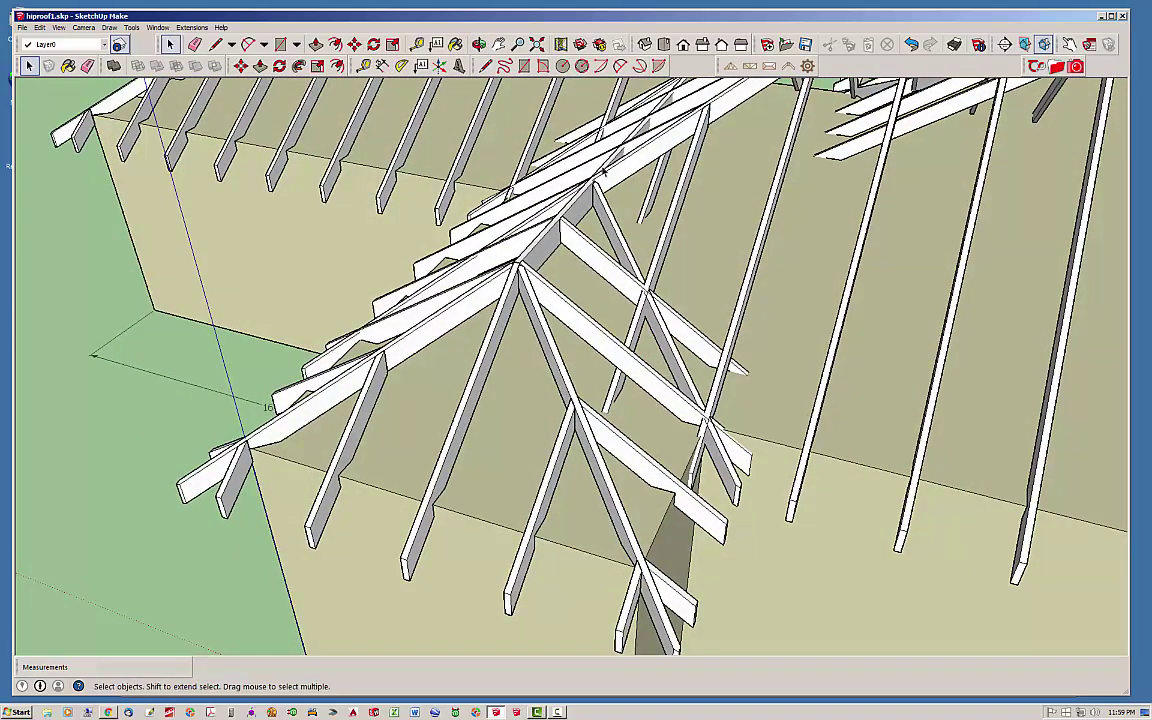
mouse_move(519, 297)
middle_mouse_down()
mouse_move(411, 360)
mouse_move(663, 406)
mouse_move(343, 357)
middle_mouse_up()
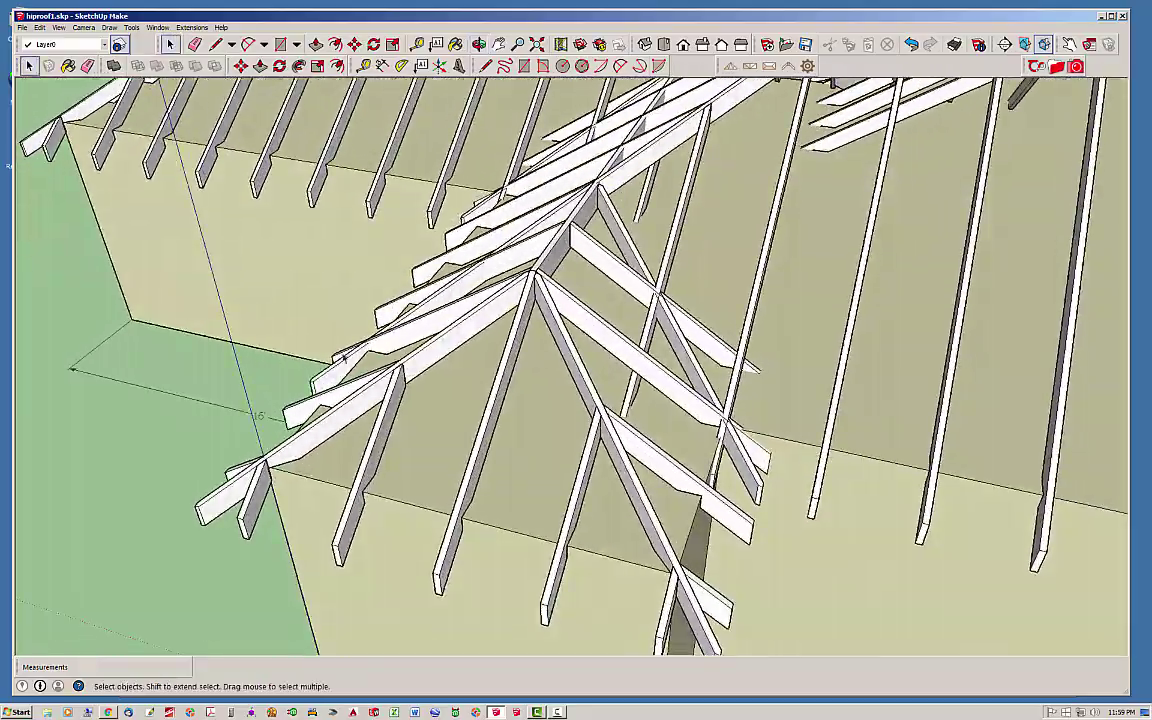
scroll(343, 357, "down", 10)
middle_click_drag(336, 304, 313, 346)
- Zoom out and orbit over the row of hip-roof models
scroll(313, 346, "down", 3)
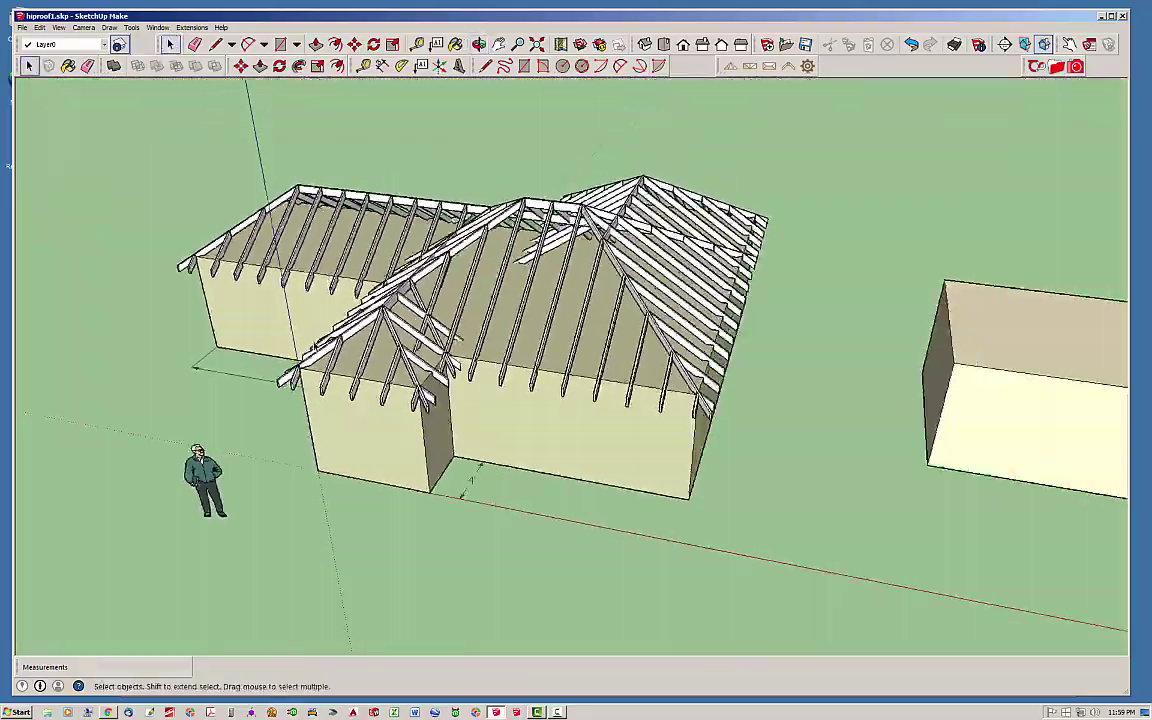
scroll(313, 346, "down", 5)
middle_click_drag(694, 381, 157, 357, "shift")
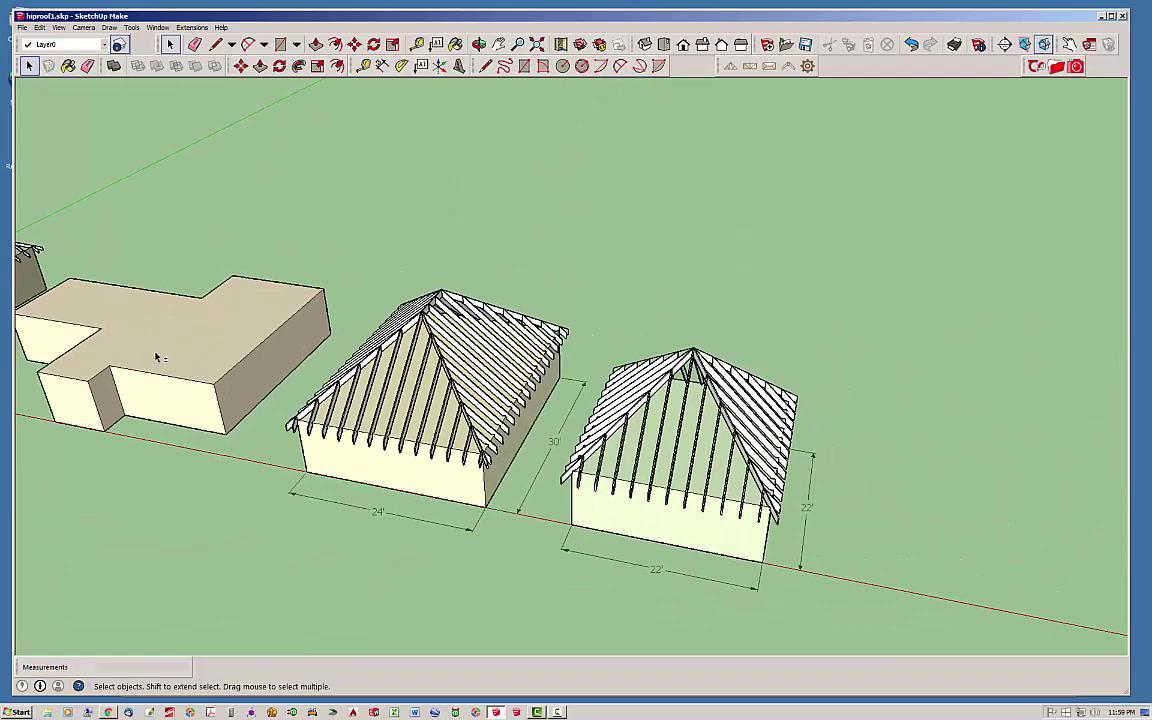
middle_click_drag(458, 392, 607, 398)
middle_click_drag(700, 428, 607, 381)
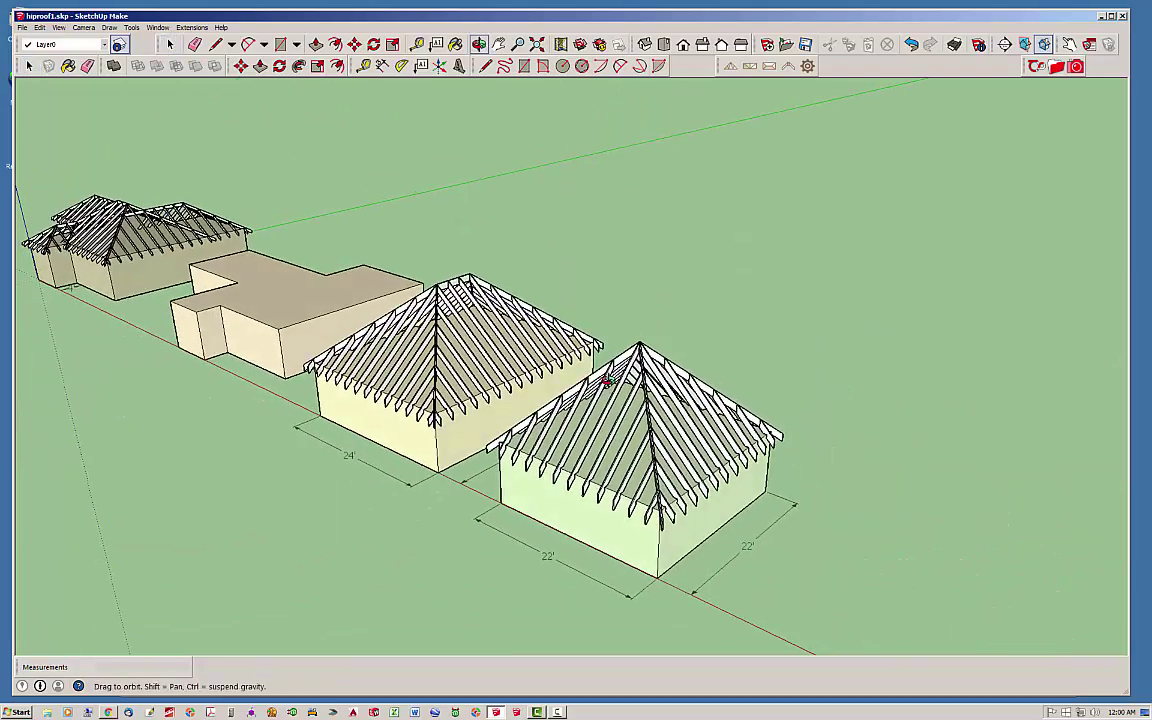
- Delete the existing hip roof from the 22' box
scroll(688, 507, "up", 2)
left_click(798, 390)
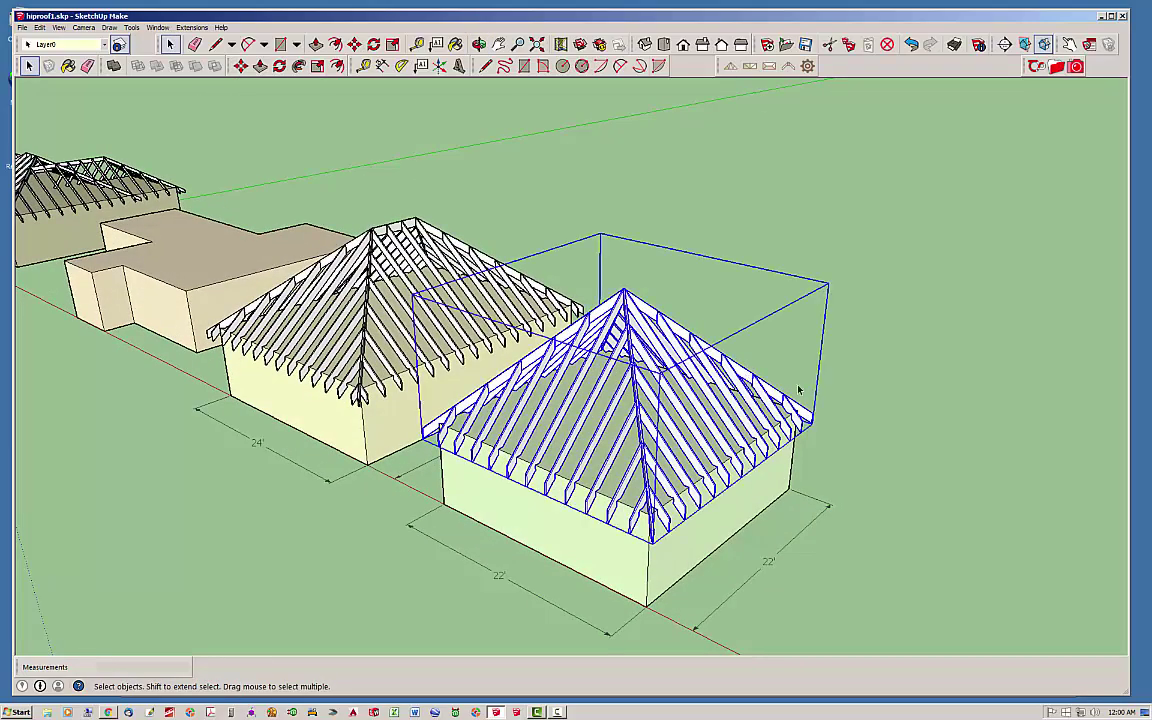
key("Delete")
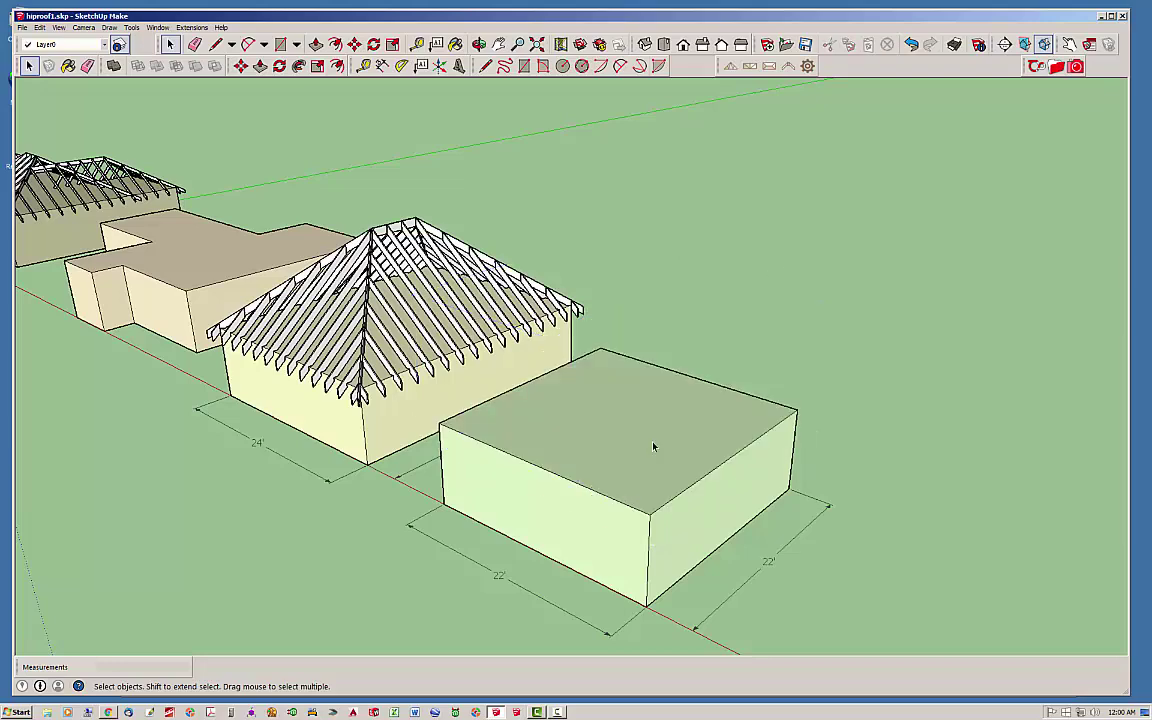
mouse_move(575, 497)
middle_mouse_down()
mouse_move(430, 463)
mouse_move(510, 410)
middle_mouse_up()
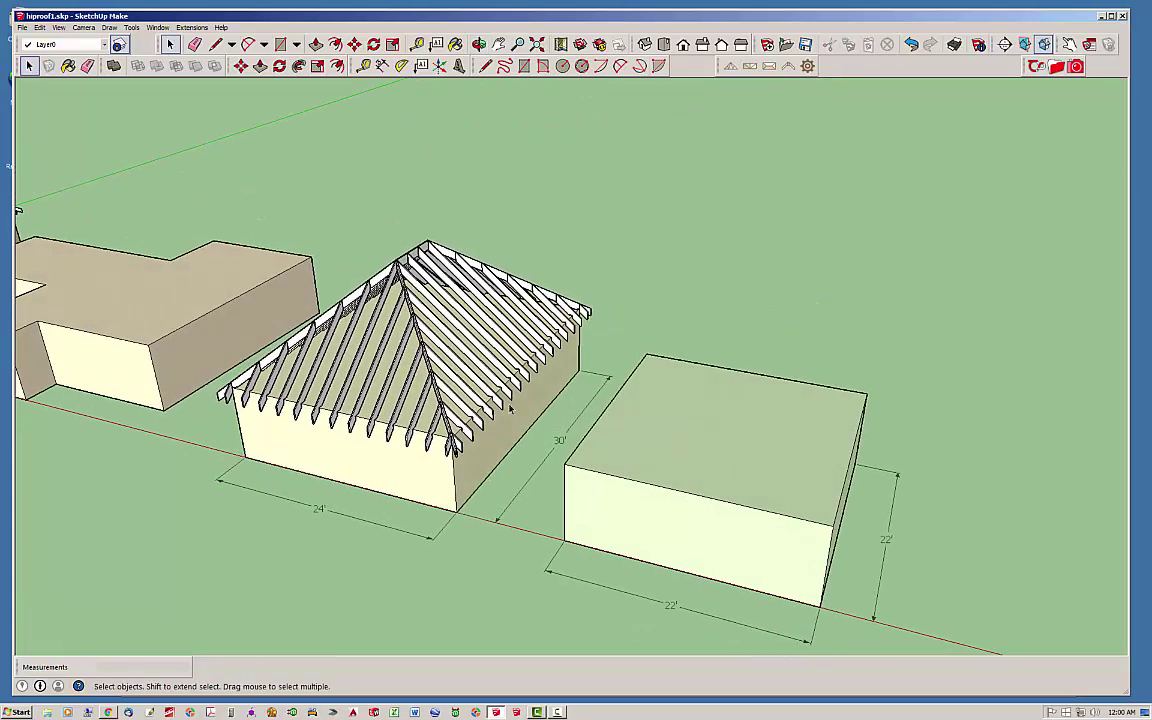
- Start a Medeek Hip Roof and pick the box's front-left, front-right and rear corners
left_click(790, 66)
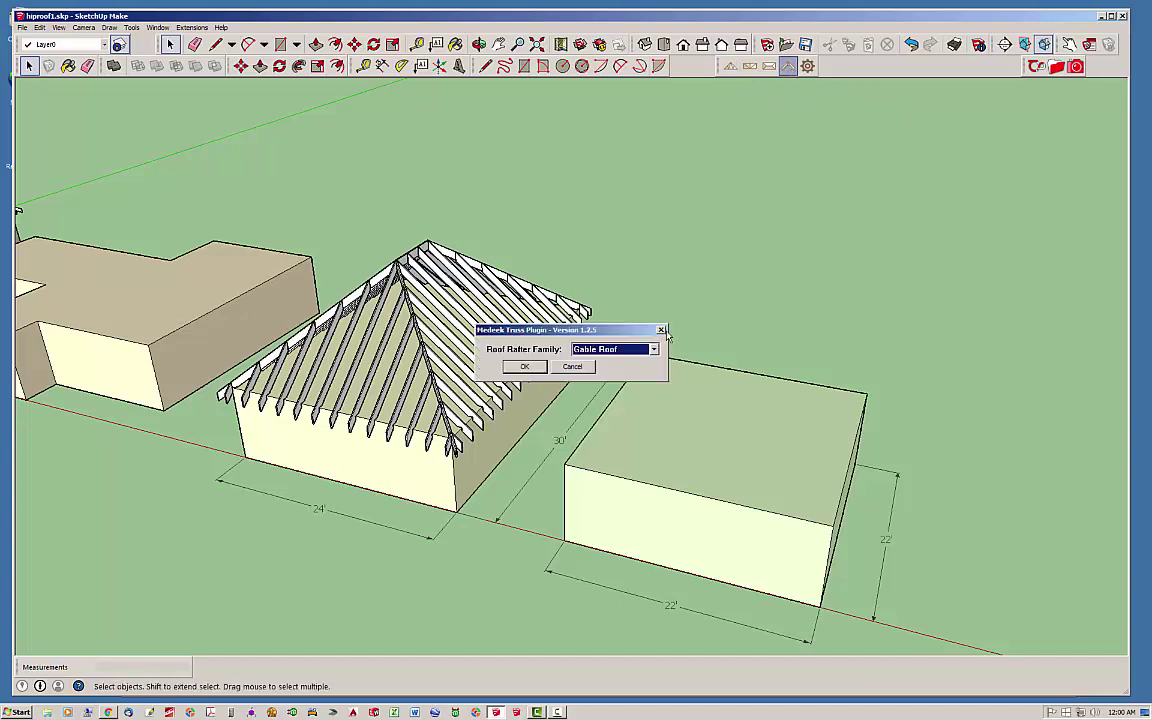
left_click(620, 349)
left_click(590, 390)
left_click(524, 366)
scroll(250, 320, "down", 2)
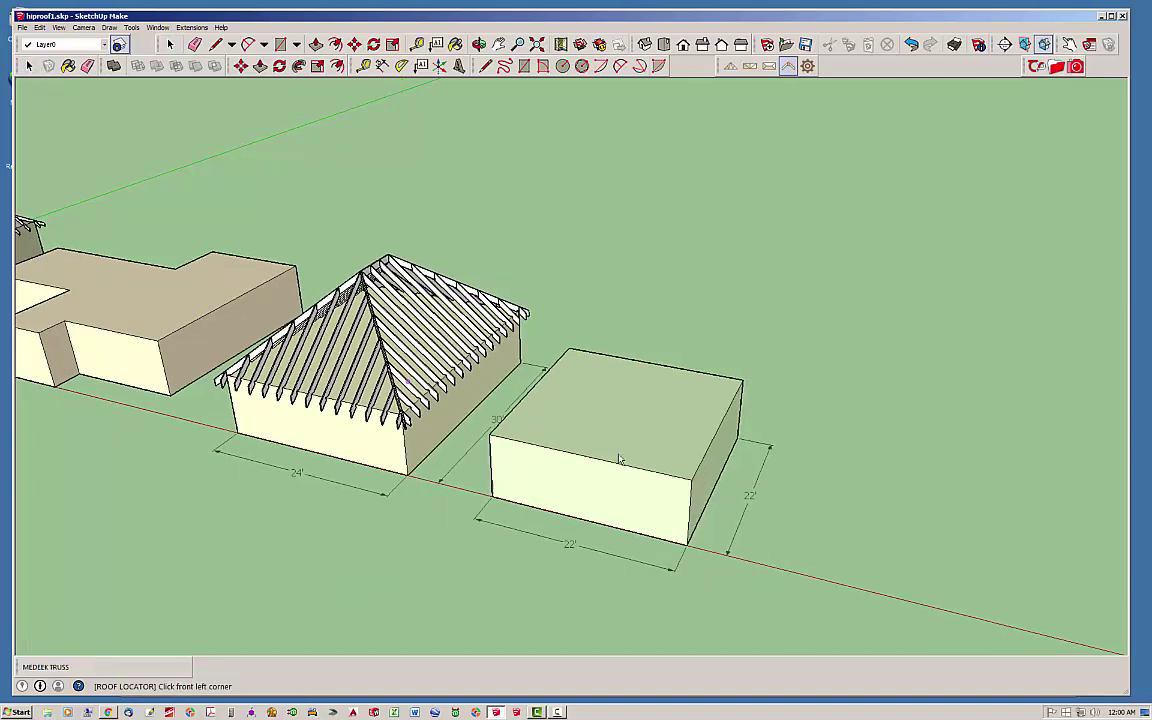
scroll(716, 446, "up", 1)
scroll(408, 400, "up", 2)
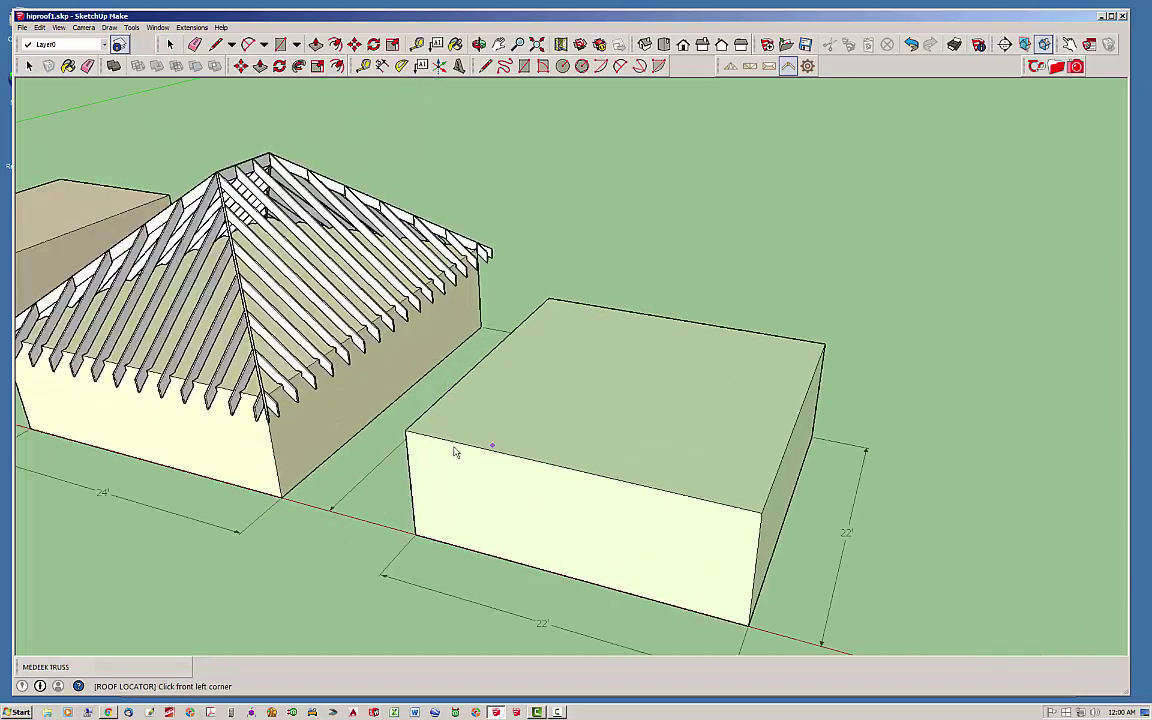
left_click(407, 437)
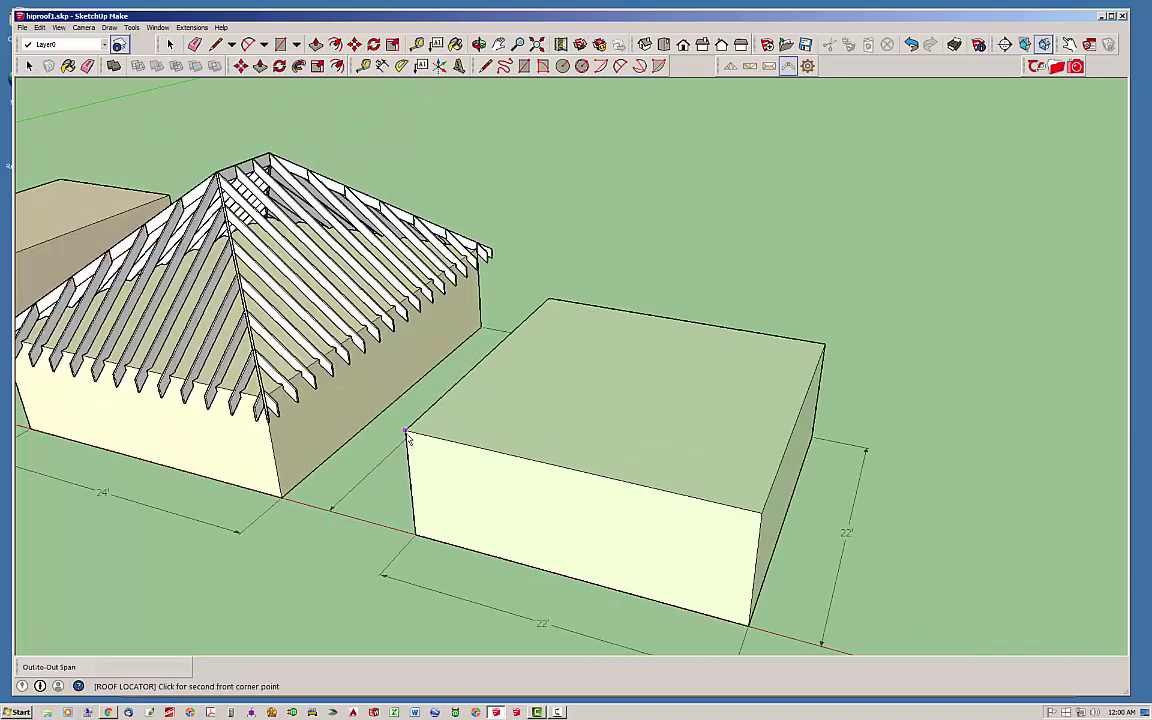
left_click(762, 515)
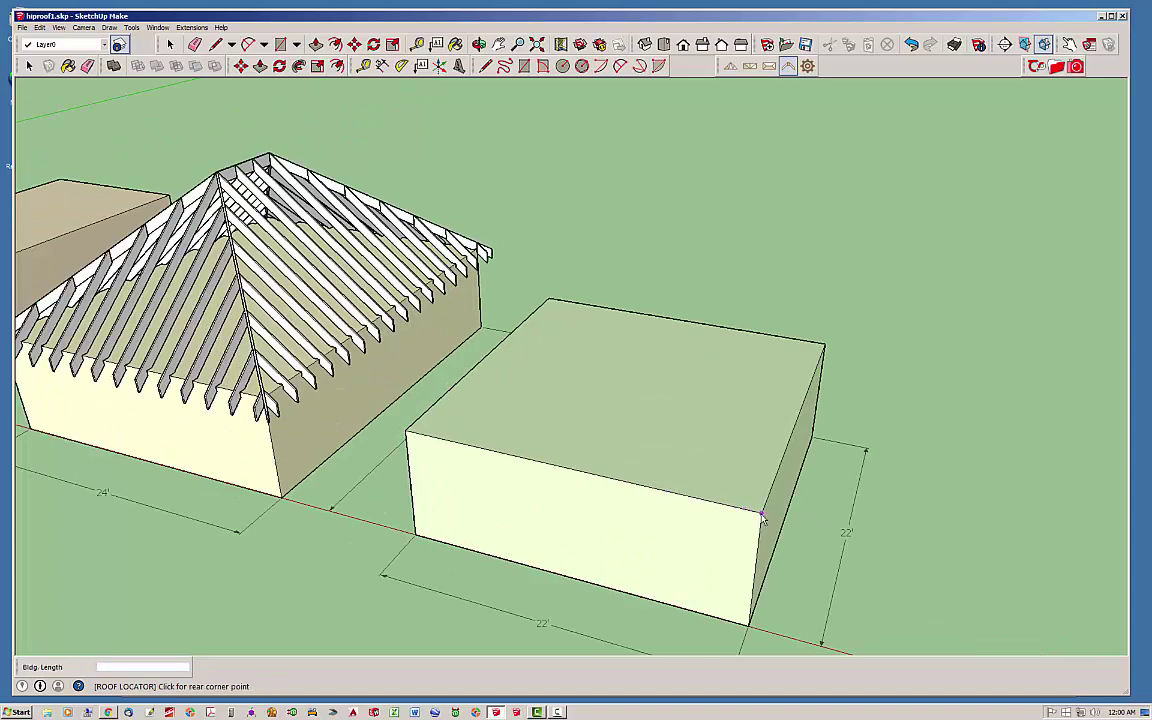
left_click(825, 347)
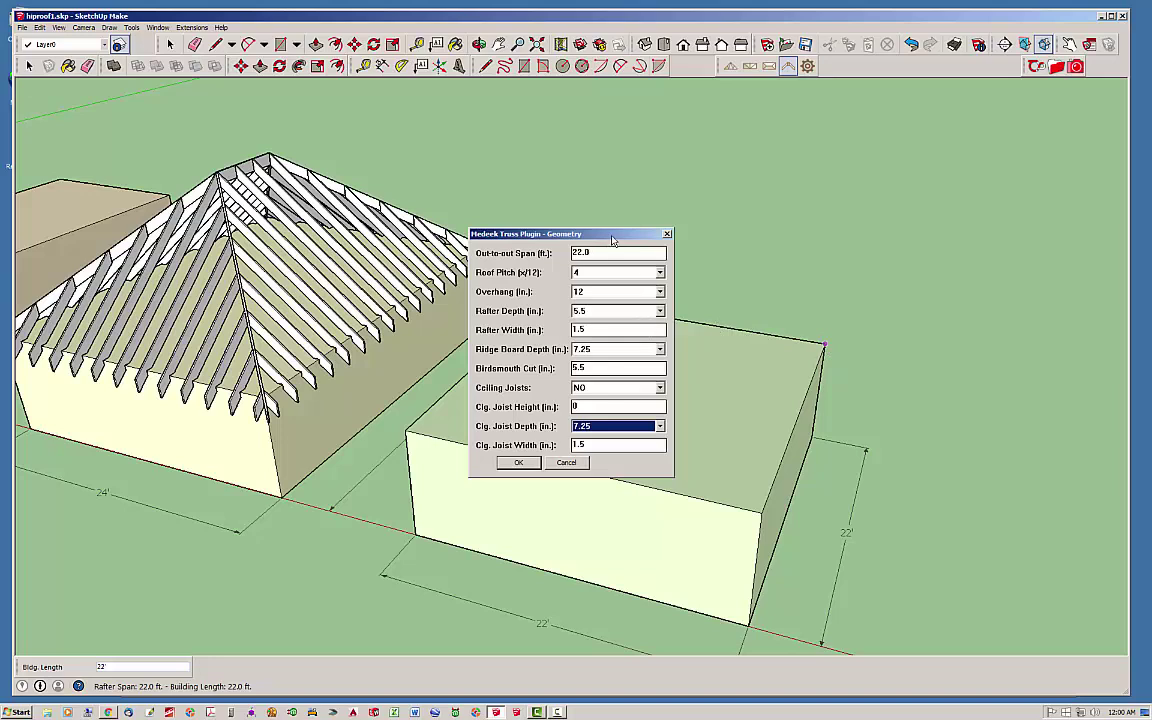
- Set the roof geometry to a 5/12 pitch with 7.25 in. rafter and ridge board depth
left_click_drag(552, 233, 507, 238)
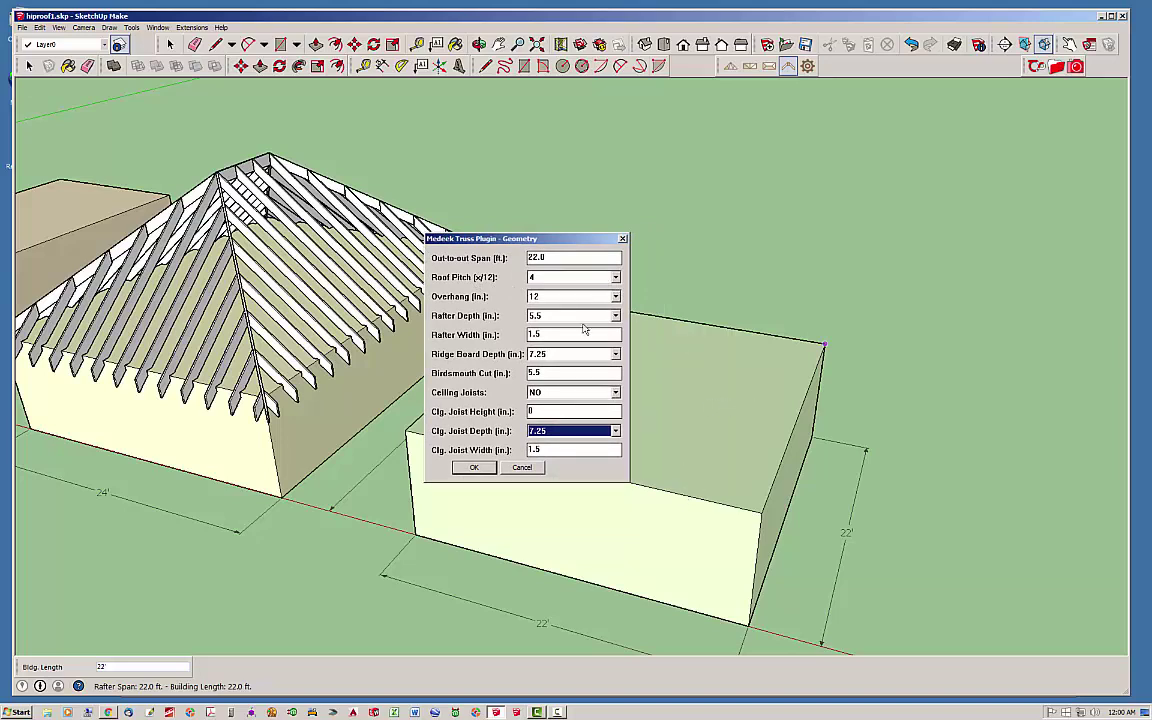
left_click(615, 278)
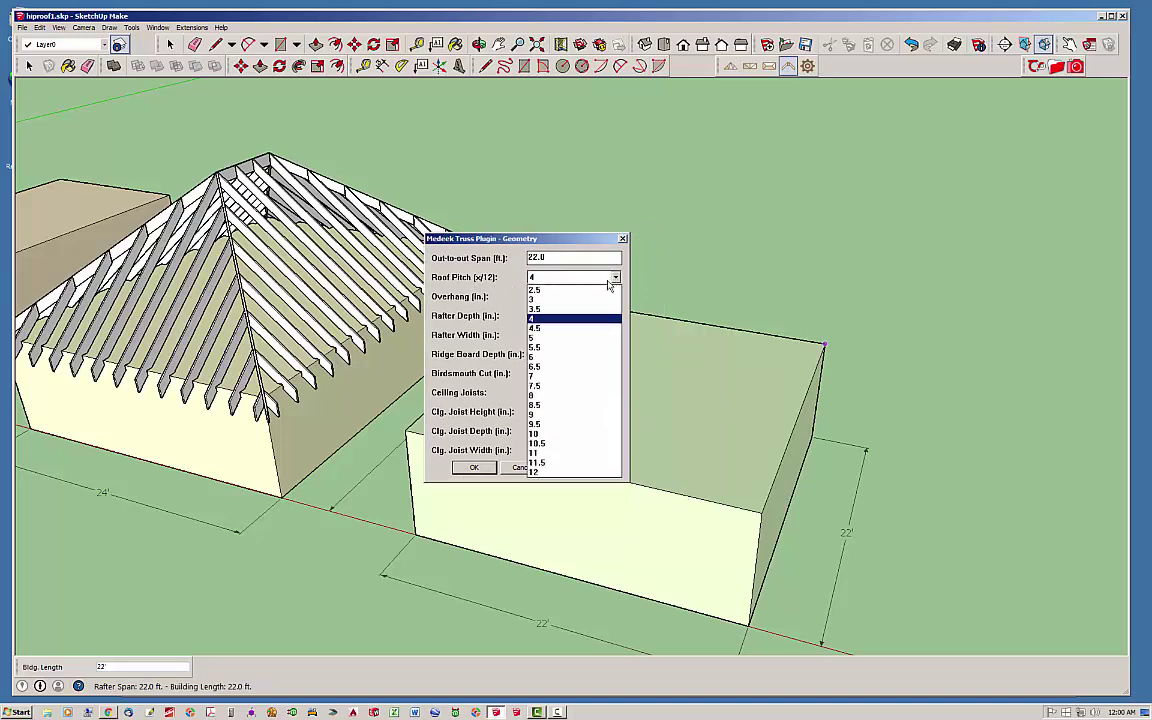
left_click(558, 338)
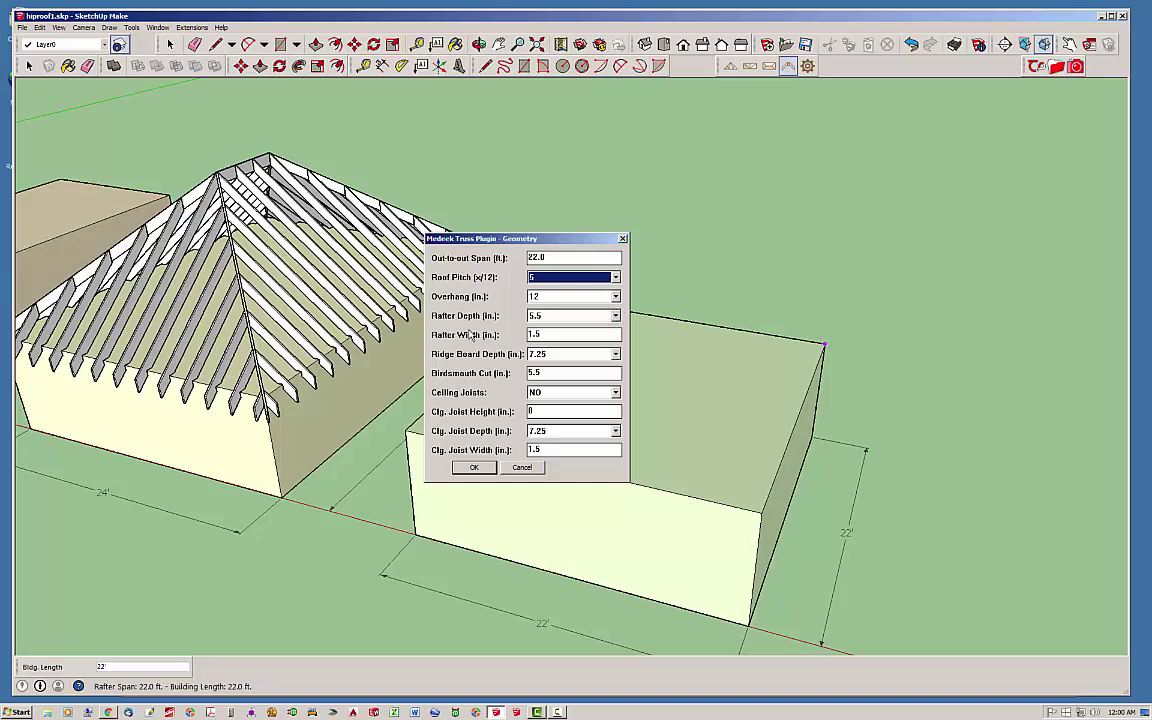
left_click(615, 316)
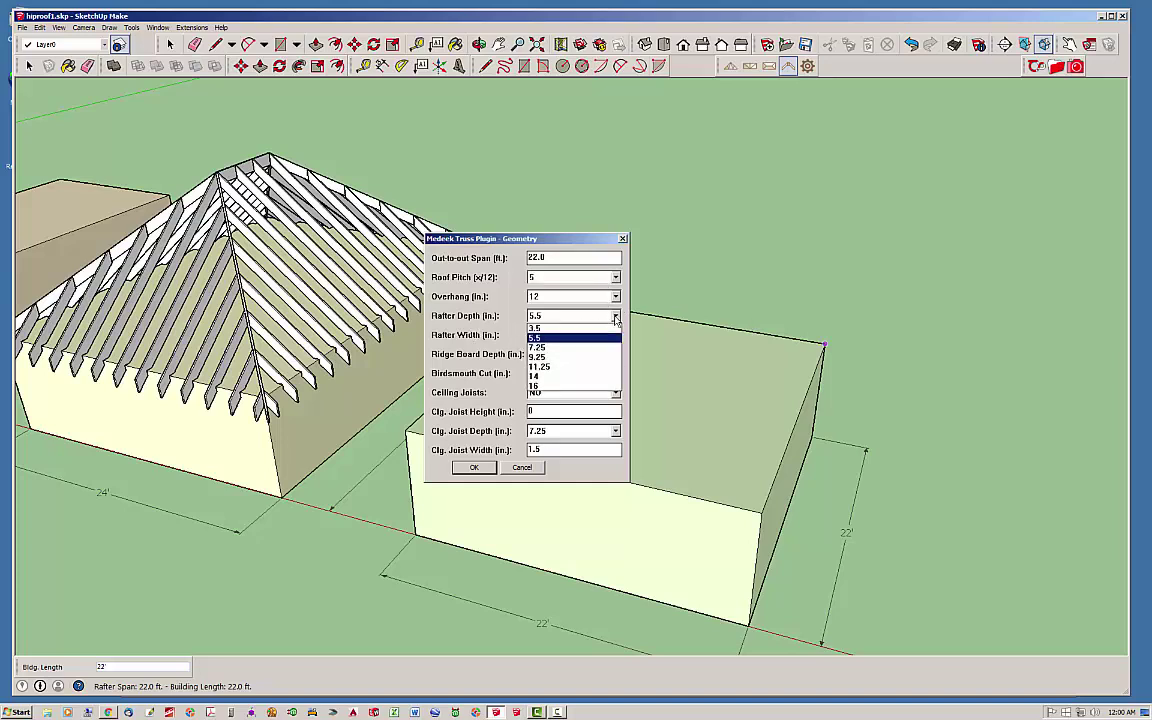
left_click(560, 348)
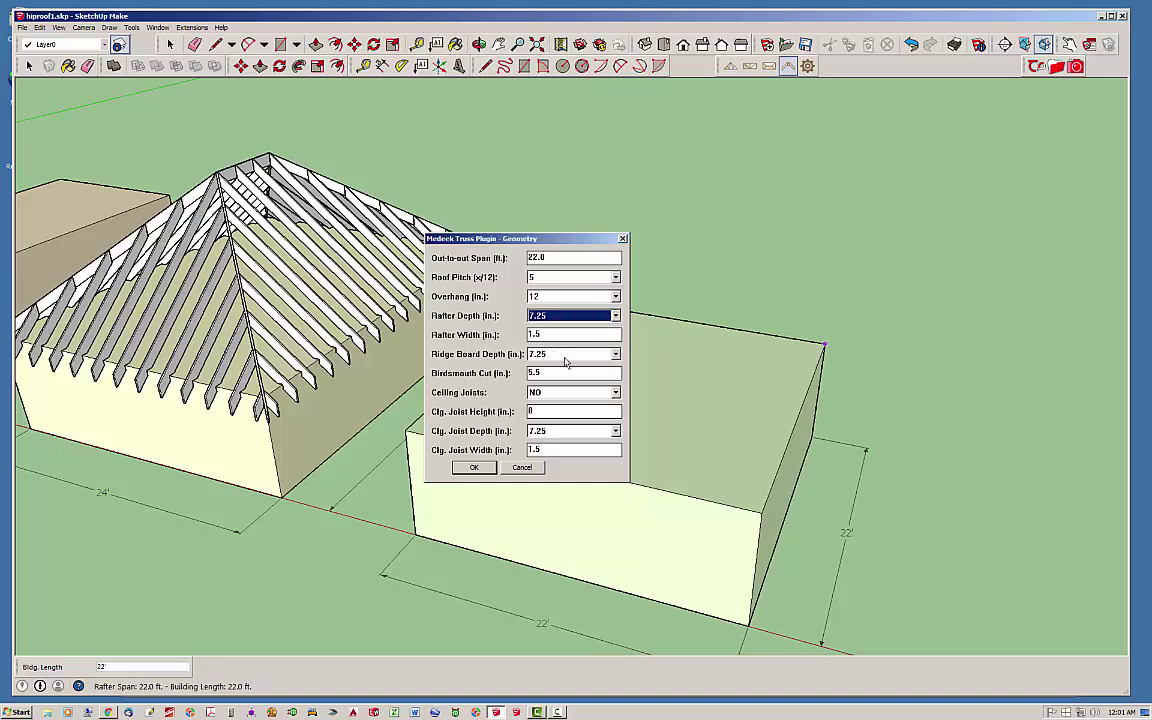
left_click(616, 355)
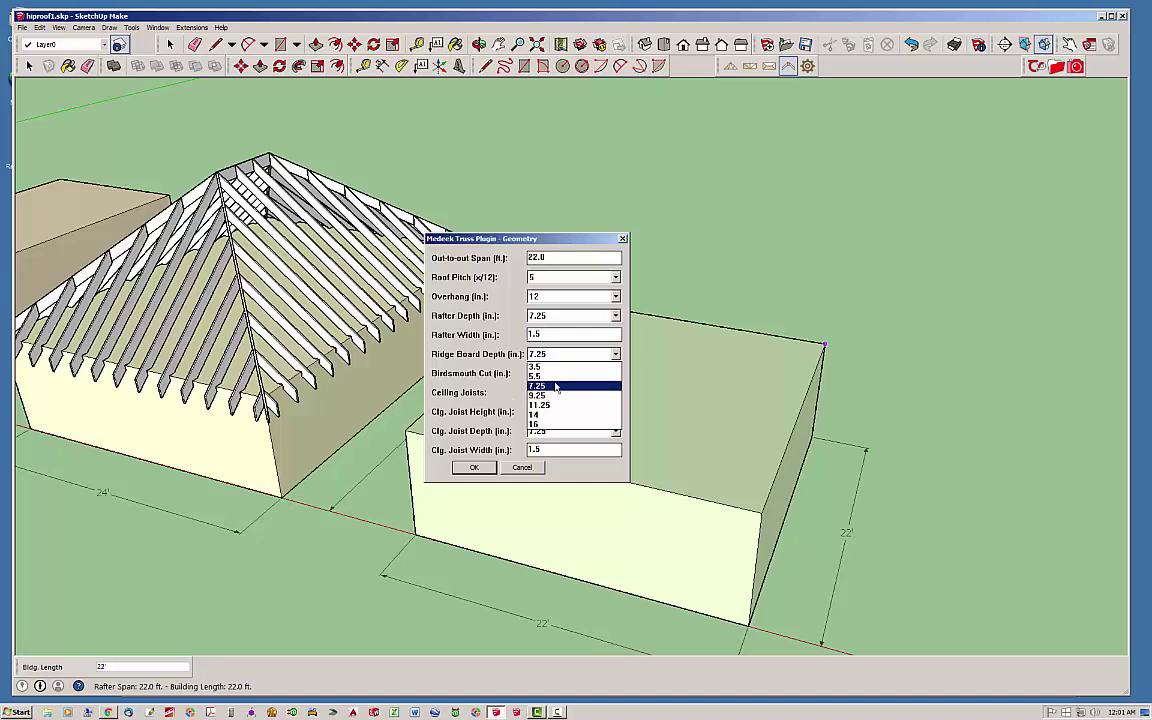
left_click(616, 355)
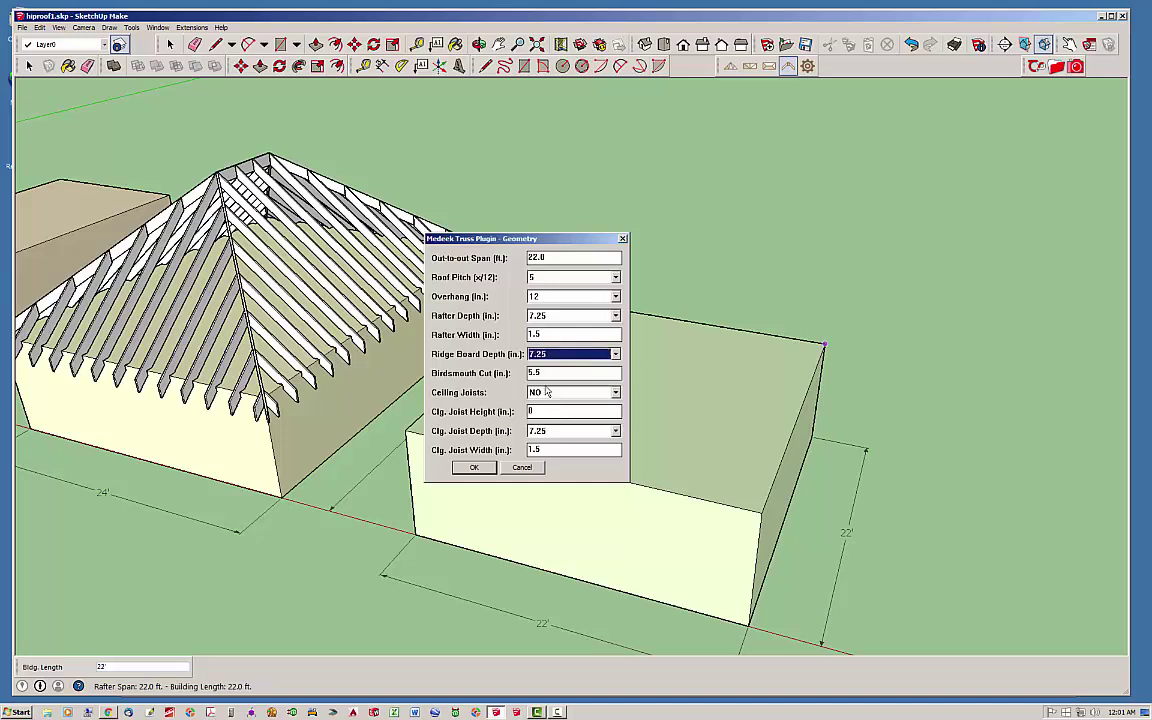
- Accept the geometry and generate the hip roof with 24 in. rafter spacing
left_click(473, 468)
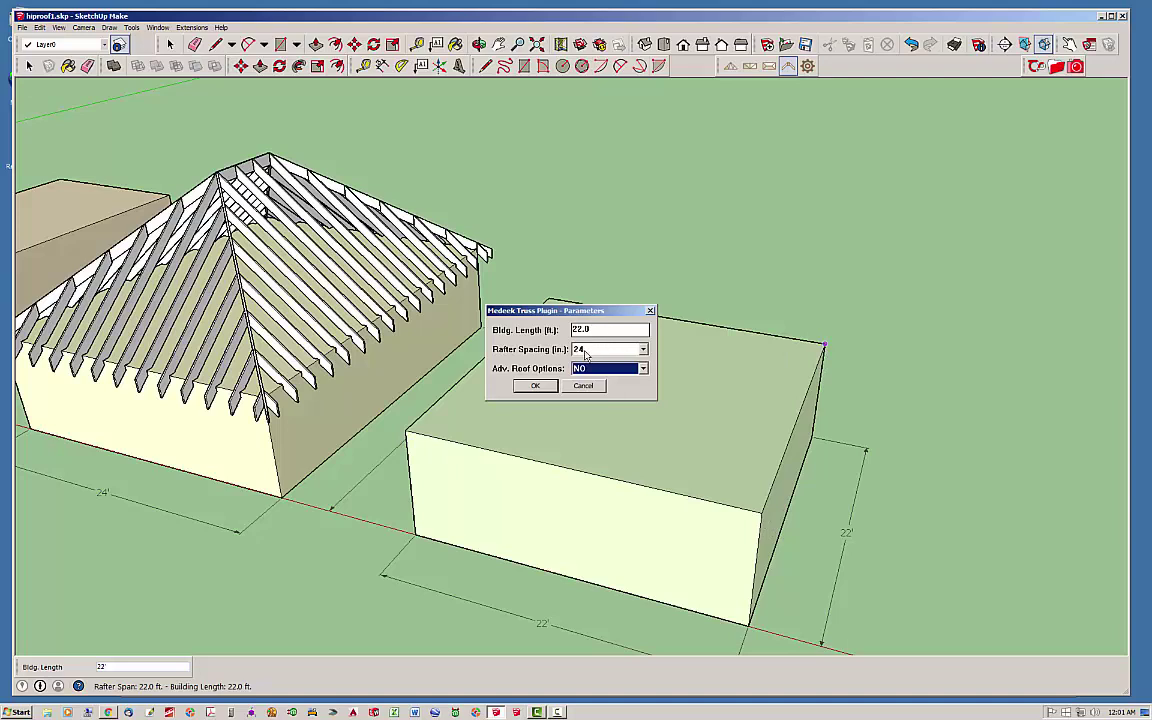
left_click(586, 352)
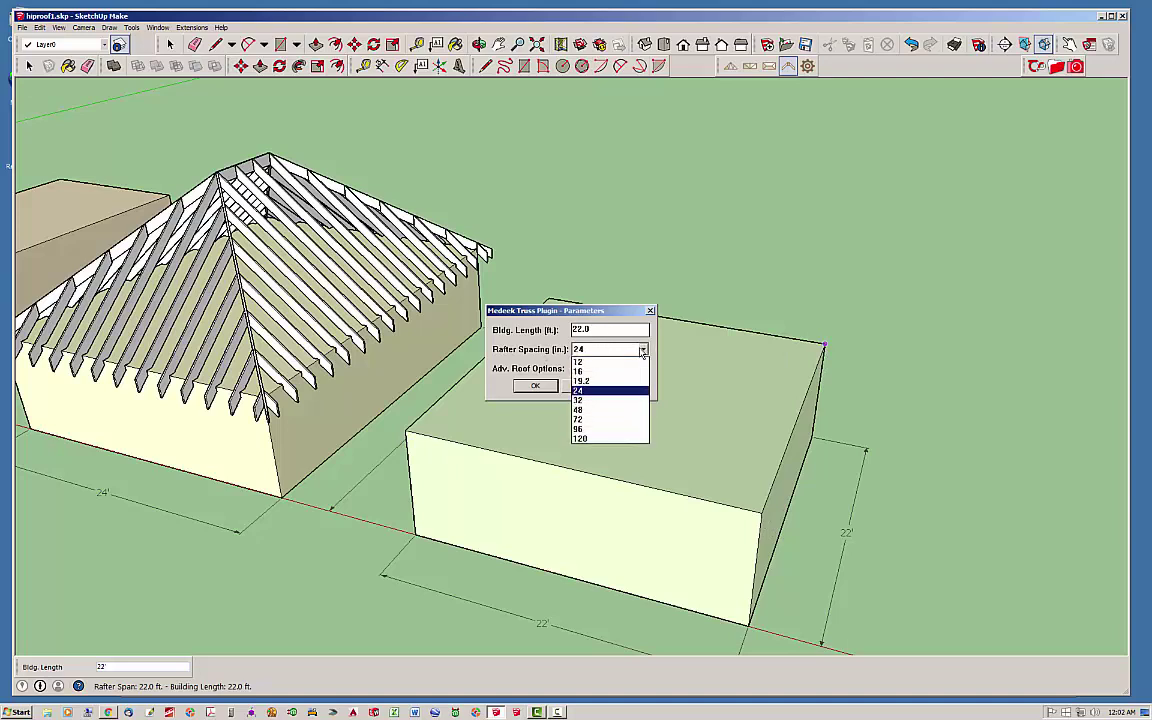
left_click(593, 391)
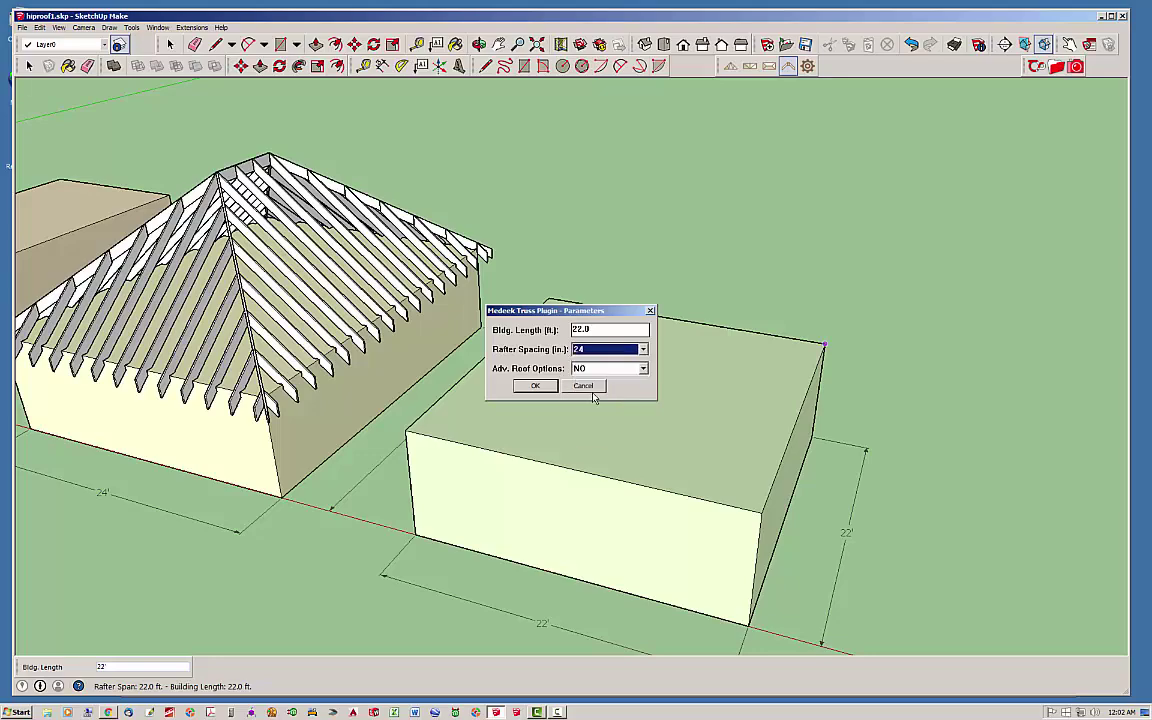
left_click(540, 388)
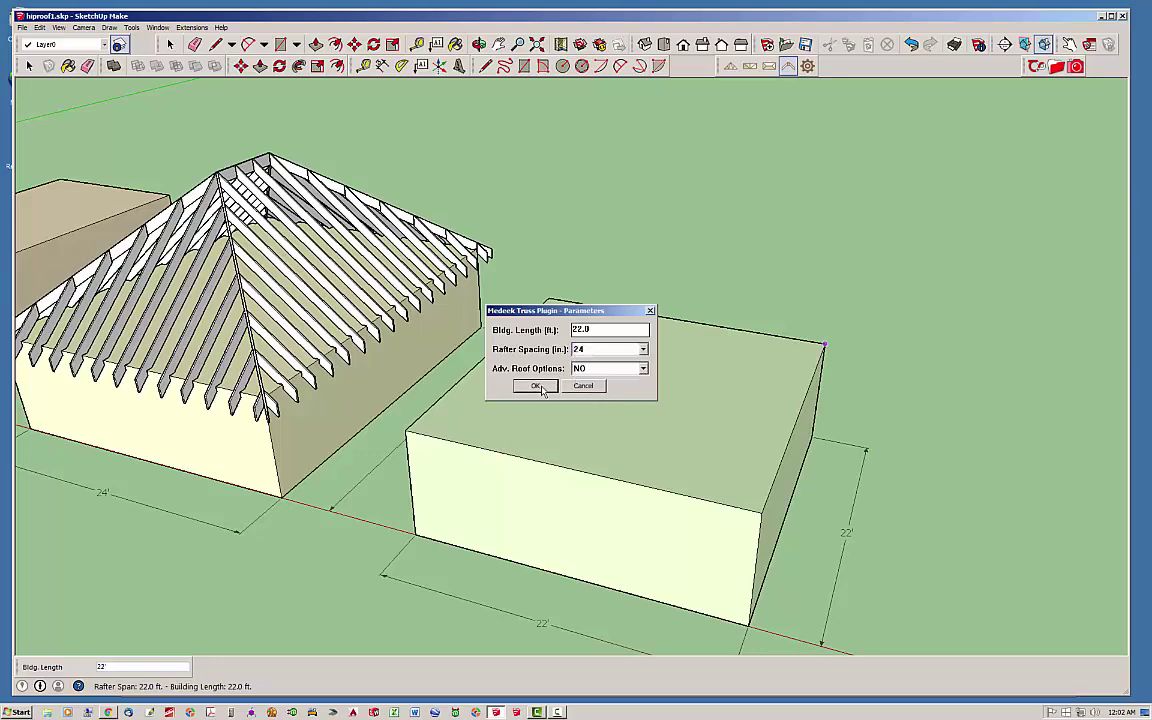
- Open the right building's new hip-roof group and select a rafter component in Entity Info
mouse_move(502, 420)
middle_mouse_down()
mouse_move(648, 468)
mouse_move(498, 458)
mouse_move(508, 428)
middle_mouse_up()
middle_click_drag(622, 501, 518, 528)
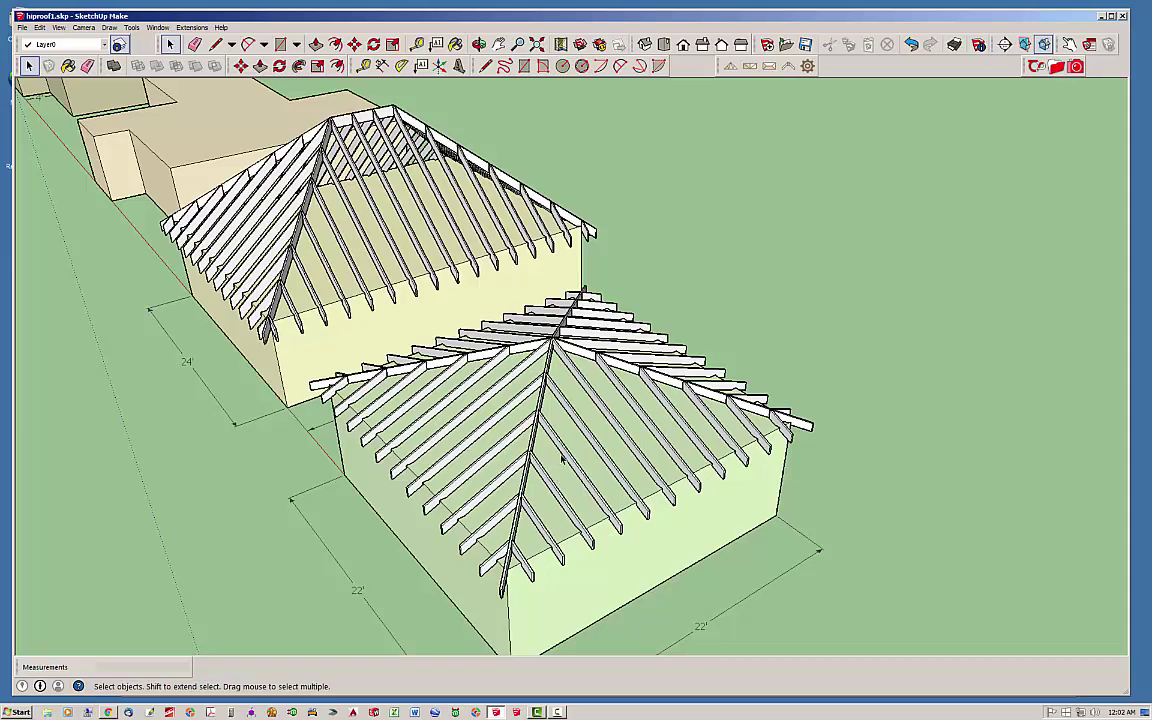
middle_click_drag(560, 458, 705, 422)
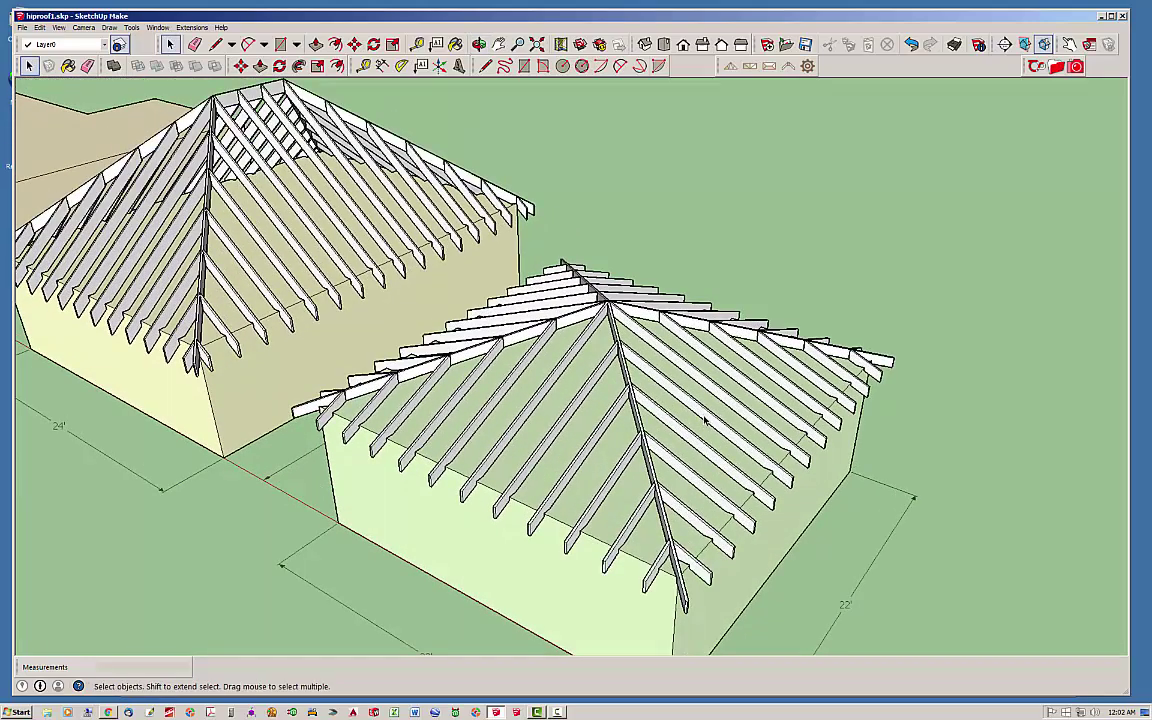
left_click(704, 421)
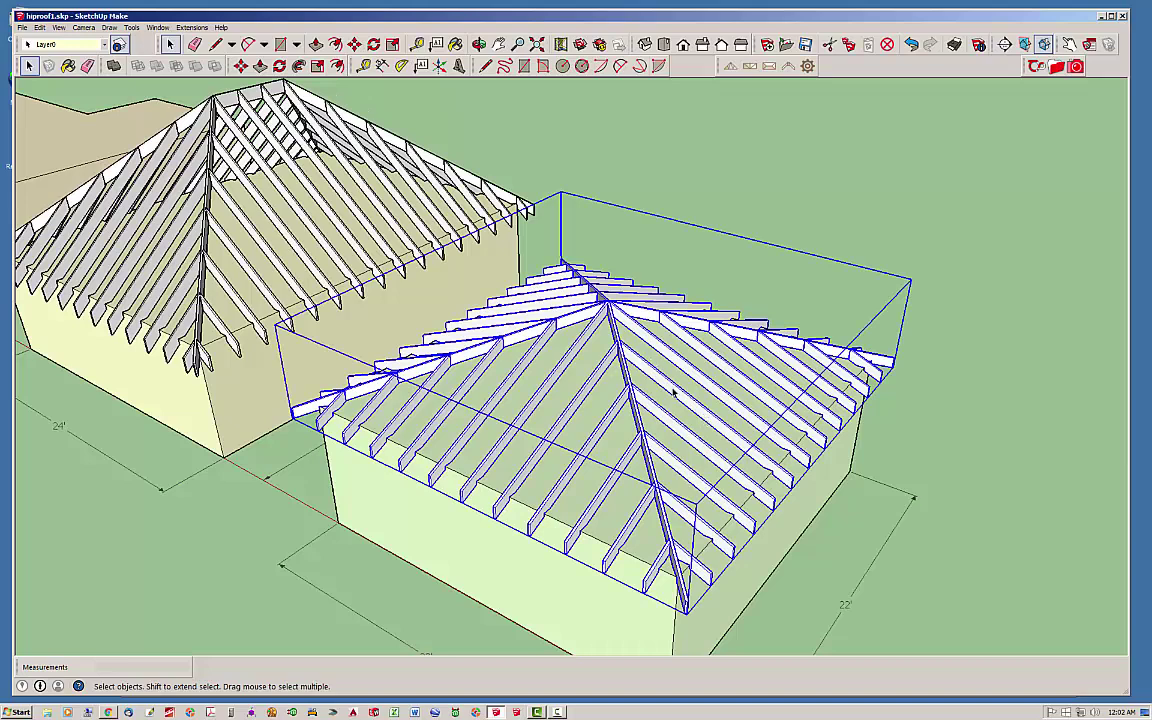
double_click(673, 392)
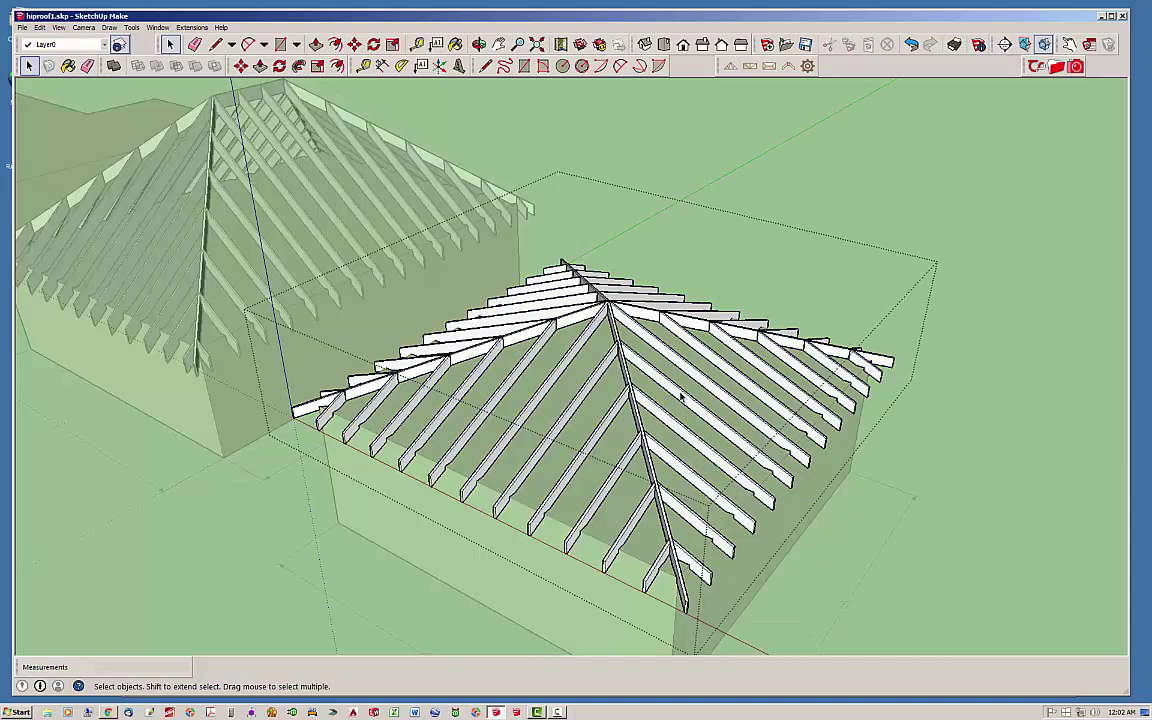
left_click(682, 397)
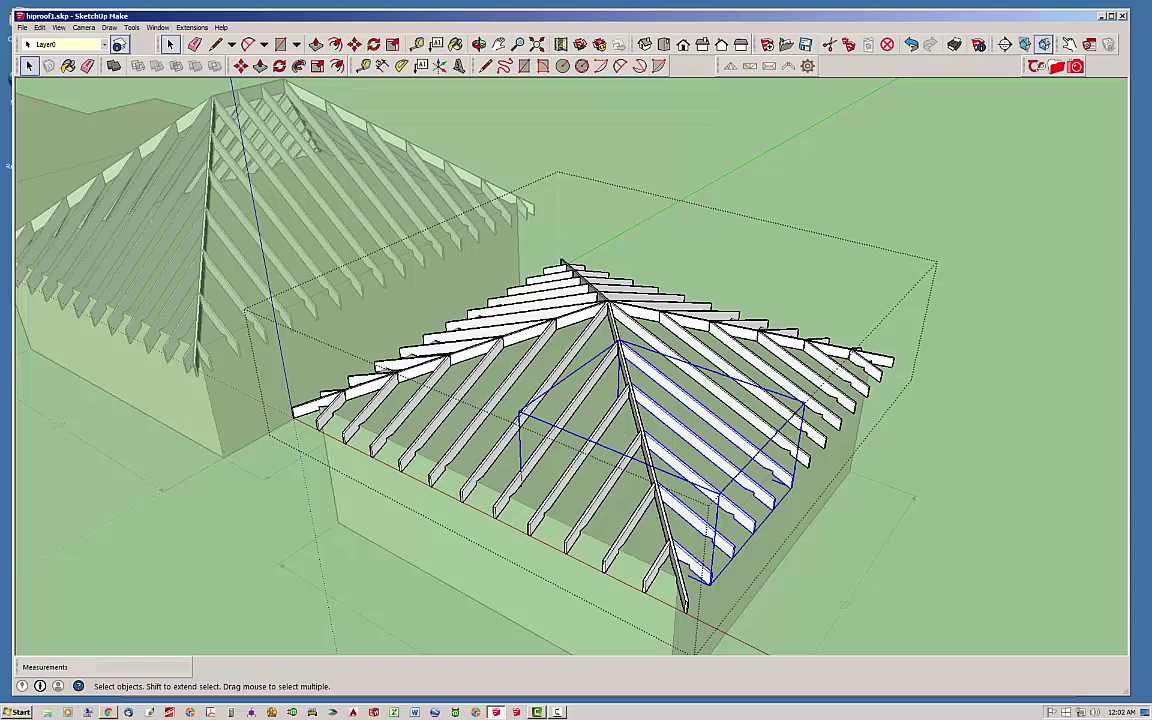
left_click_drag(1120, 33, 934, 105)
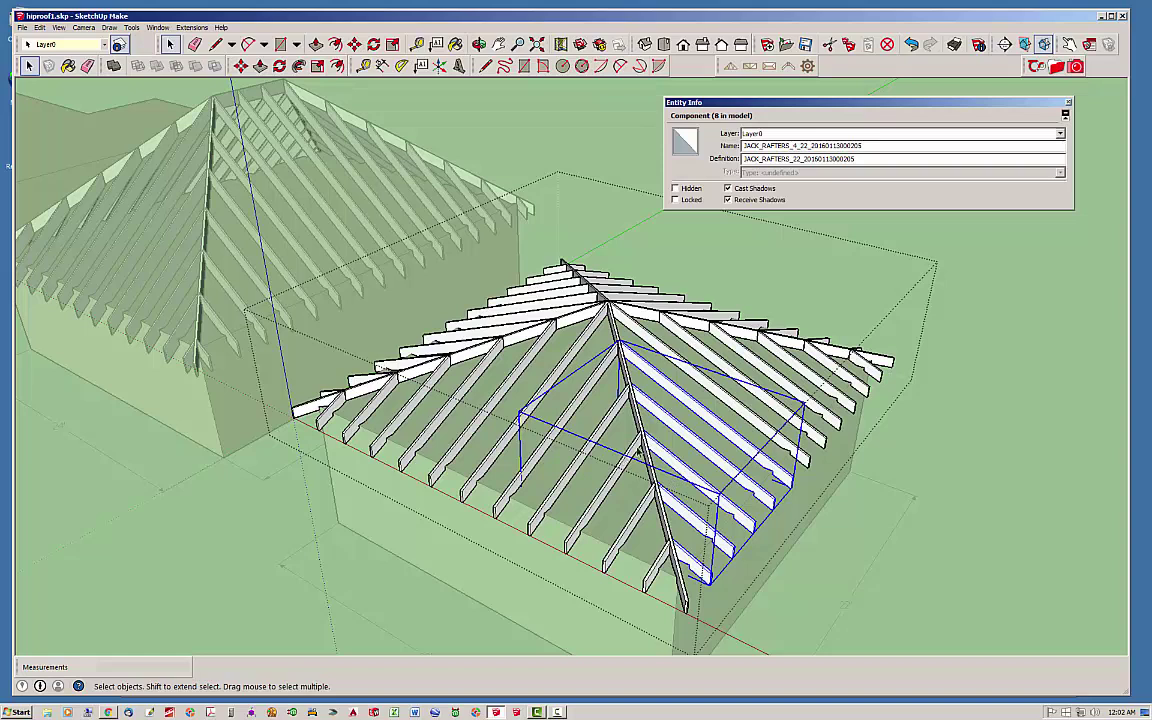
- Inspect the opposite side's jack rafters, including Jack Rafter 3 and Jack Rafter 1
left_click(634, 452)
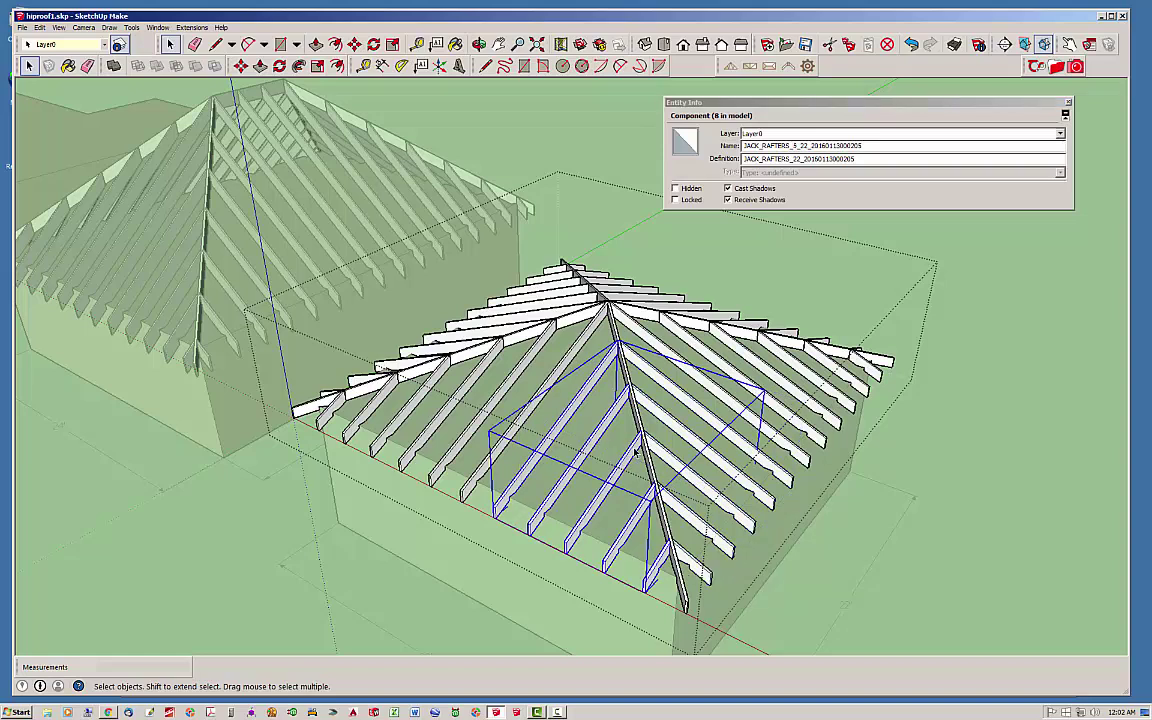
double_click(635, 453)
left_click(634, 452)
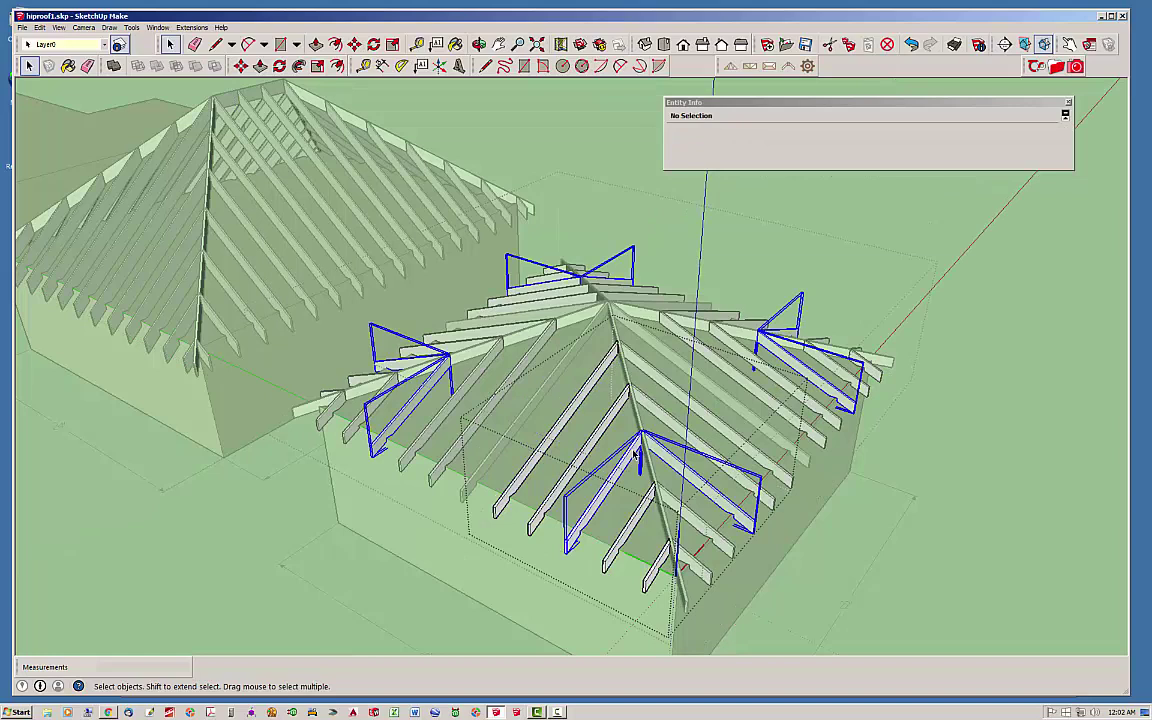
left_click(606, 422)
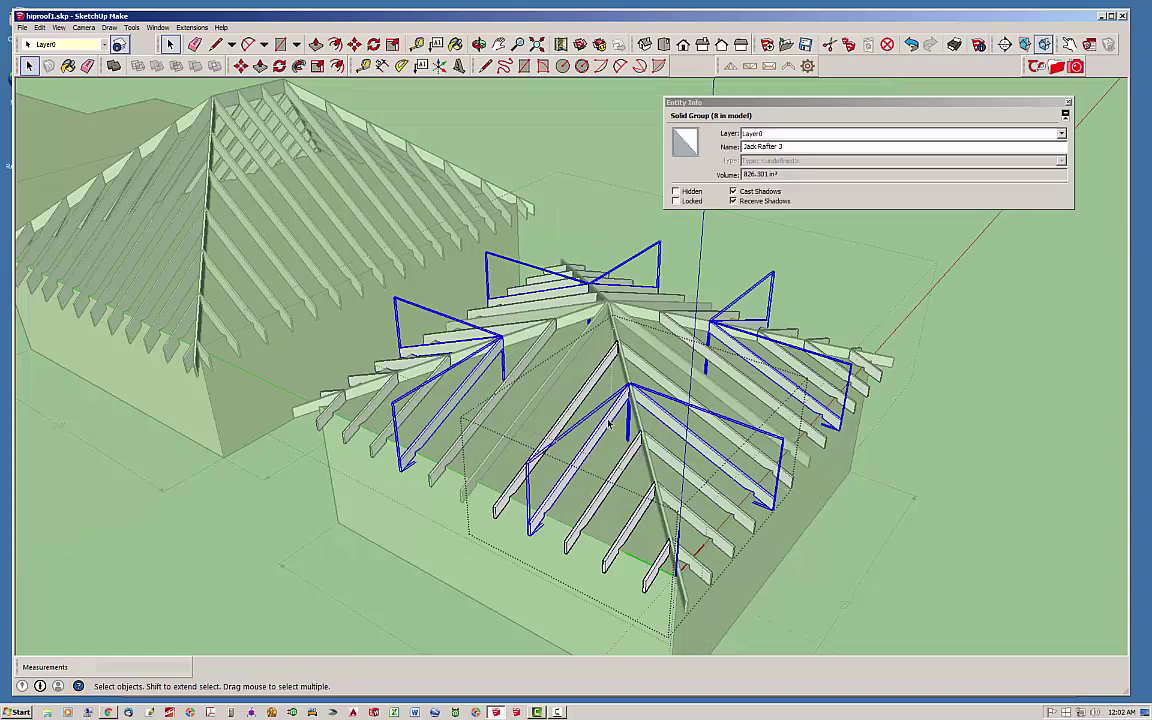
left_click(597, 415)
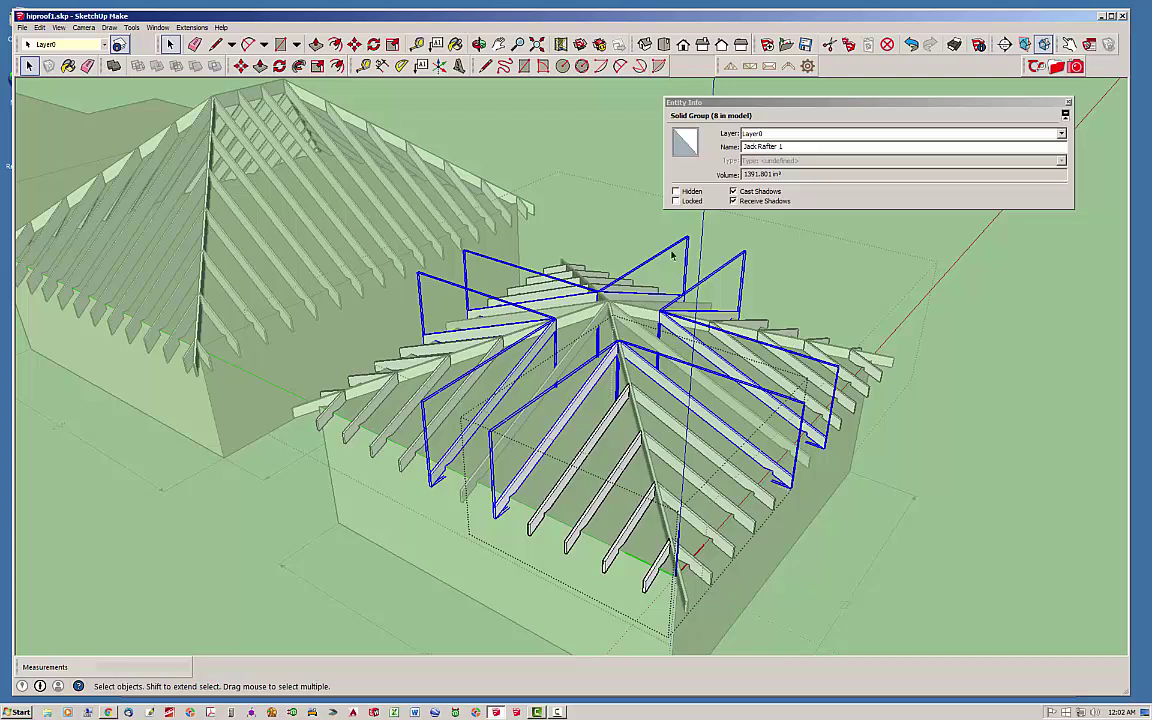
- Reopen the roof group and inspect both hip rafter components
key("Page_Down")
left_click(967, 391)
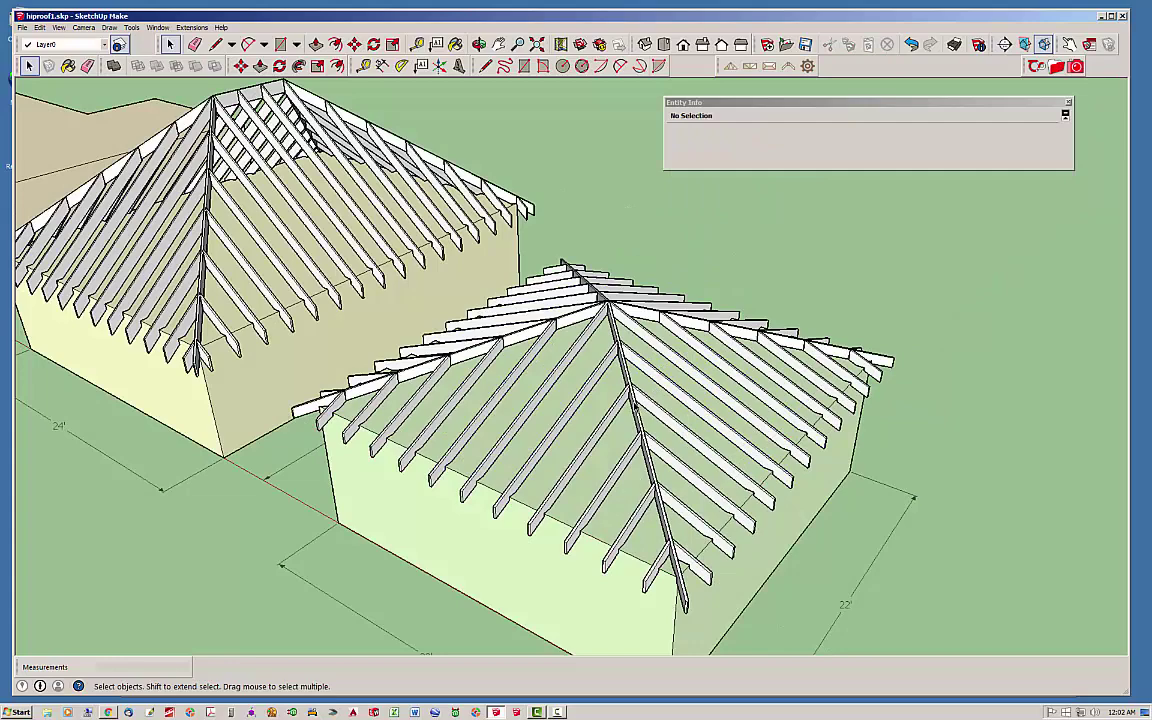
double_click(572, 366)
left_click(637, 410)
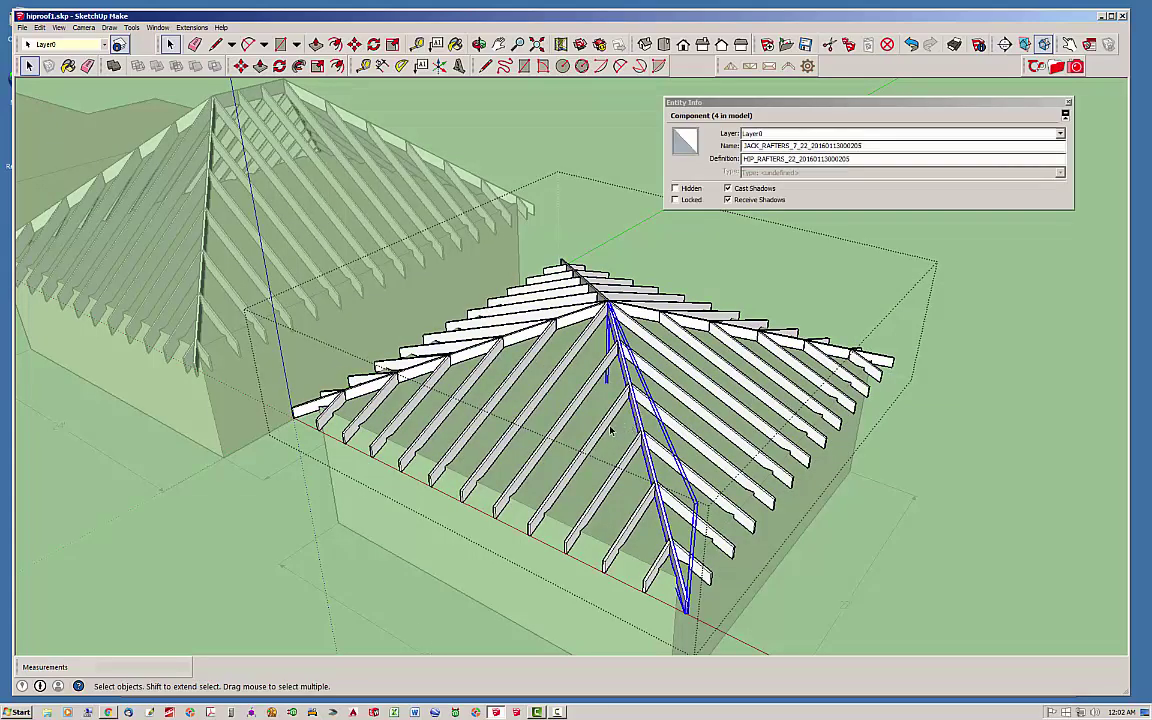
middle_click_drag(637, 409, 727, 435)
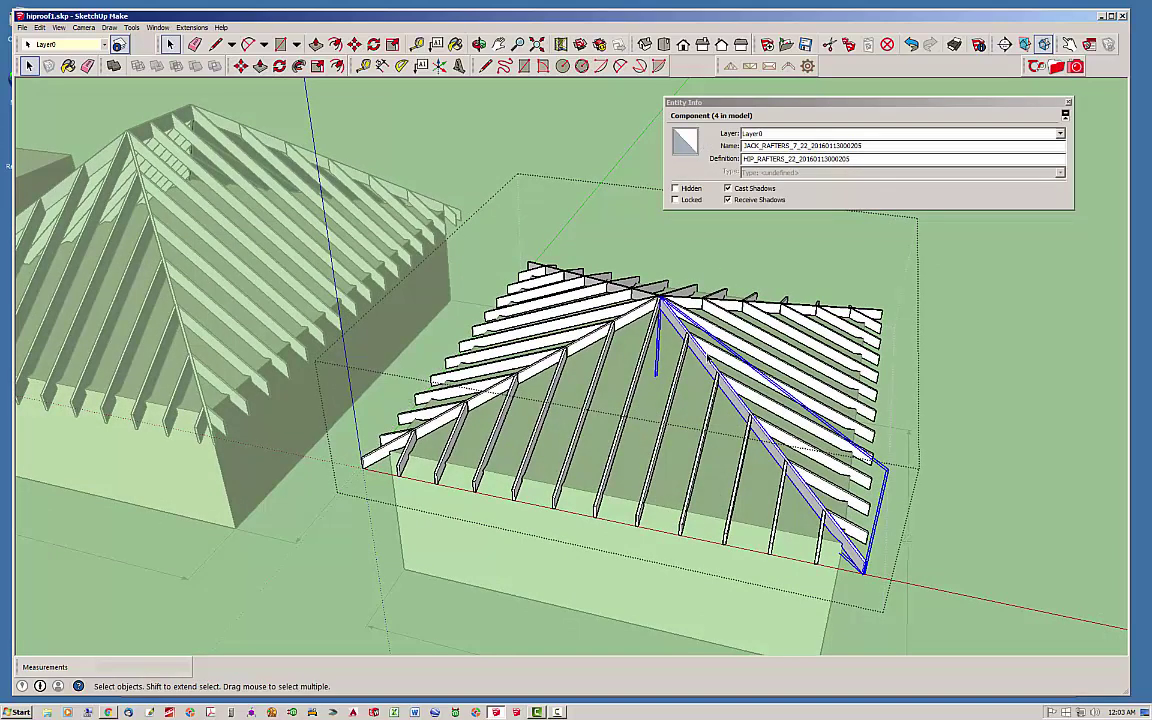
left_click(638, 316)
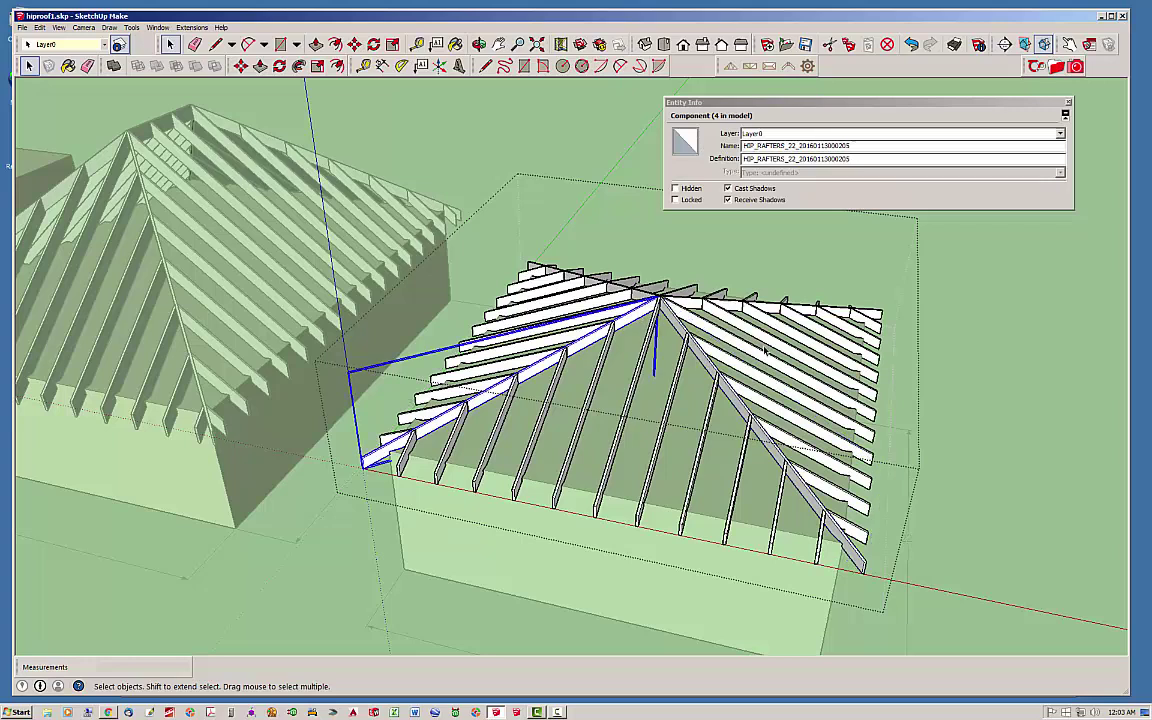
- Delete the rafter assembly from the left 24' by 30' building
left_click(989, 374)
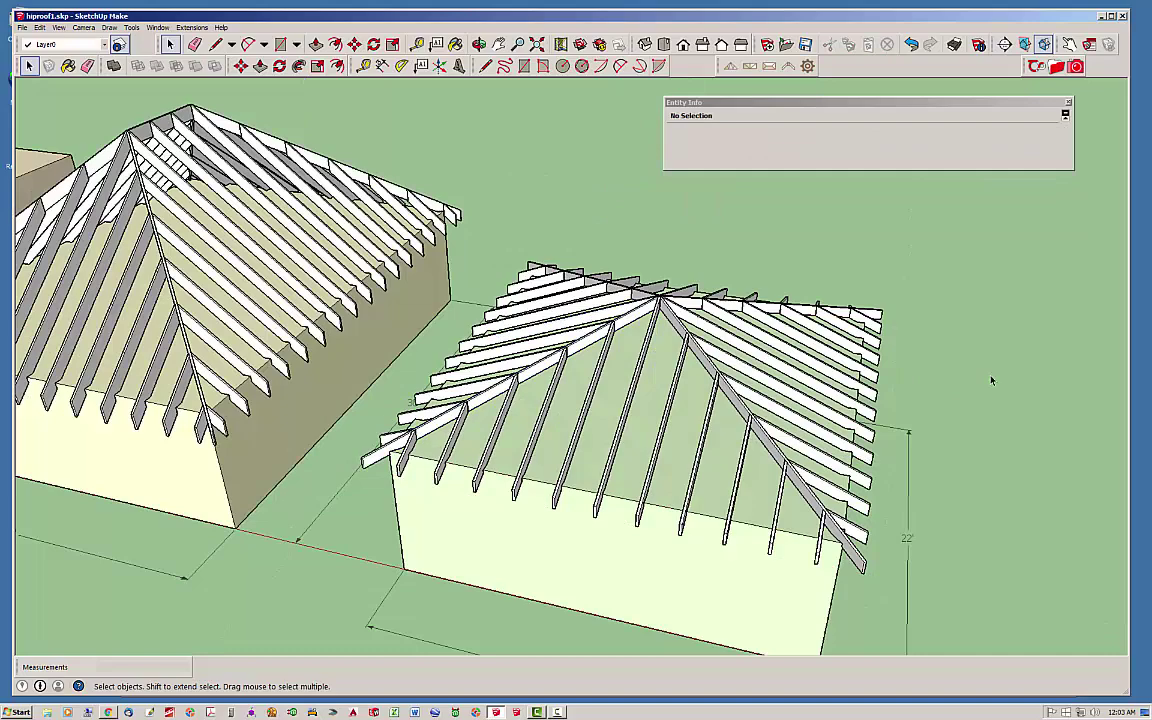
scroll(647, 392, "down", 4)
scroll(205, 219, "up", 4)
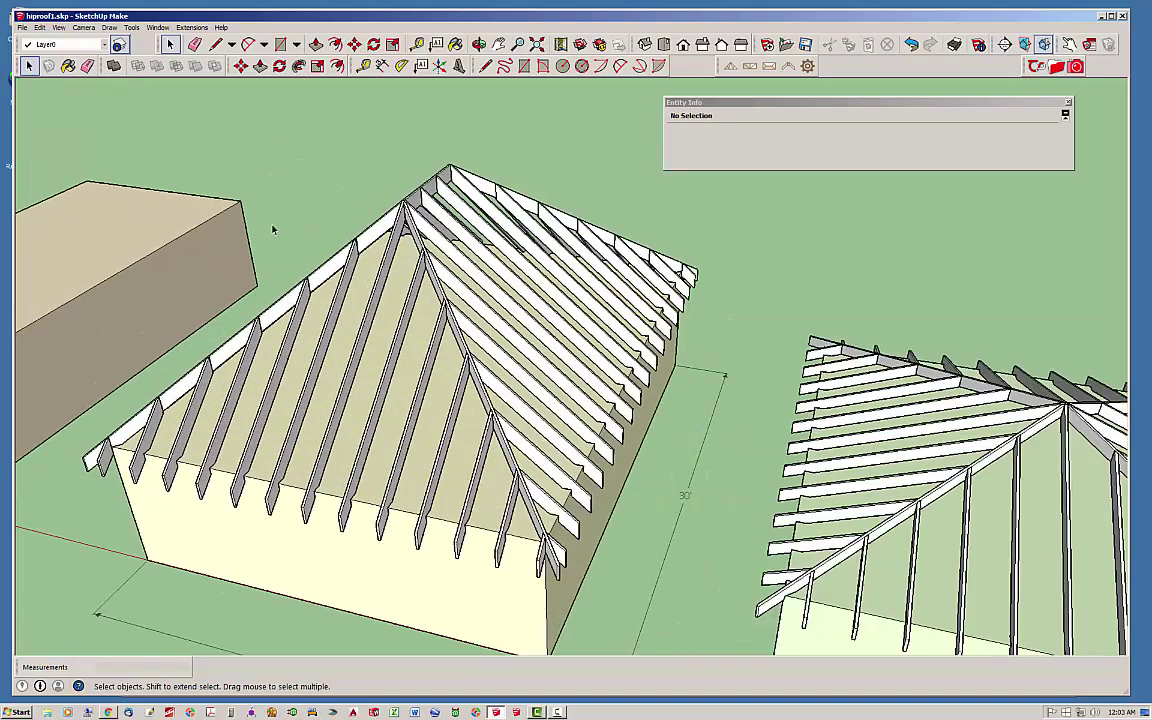
scroll(366, 216, "down", 1)
left_click(424, 177)
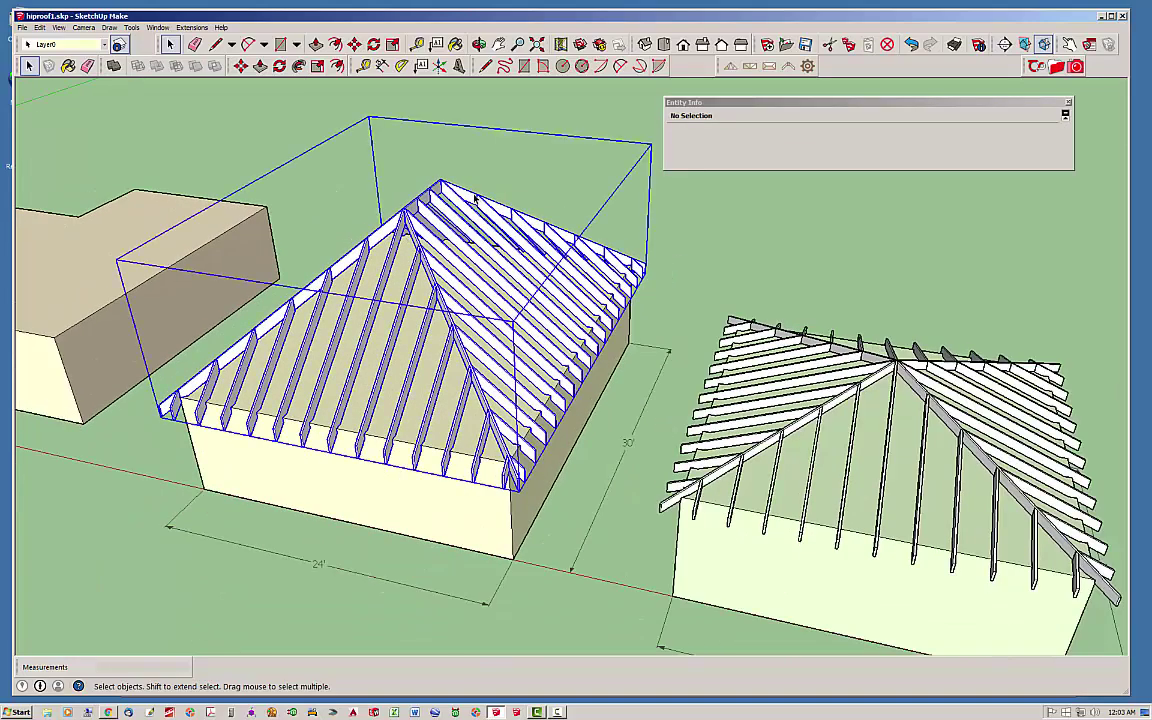
key("Delete")
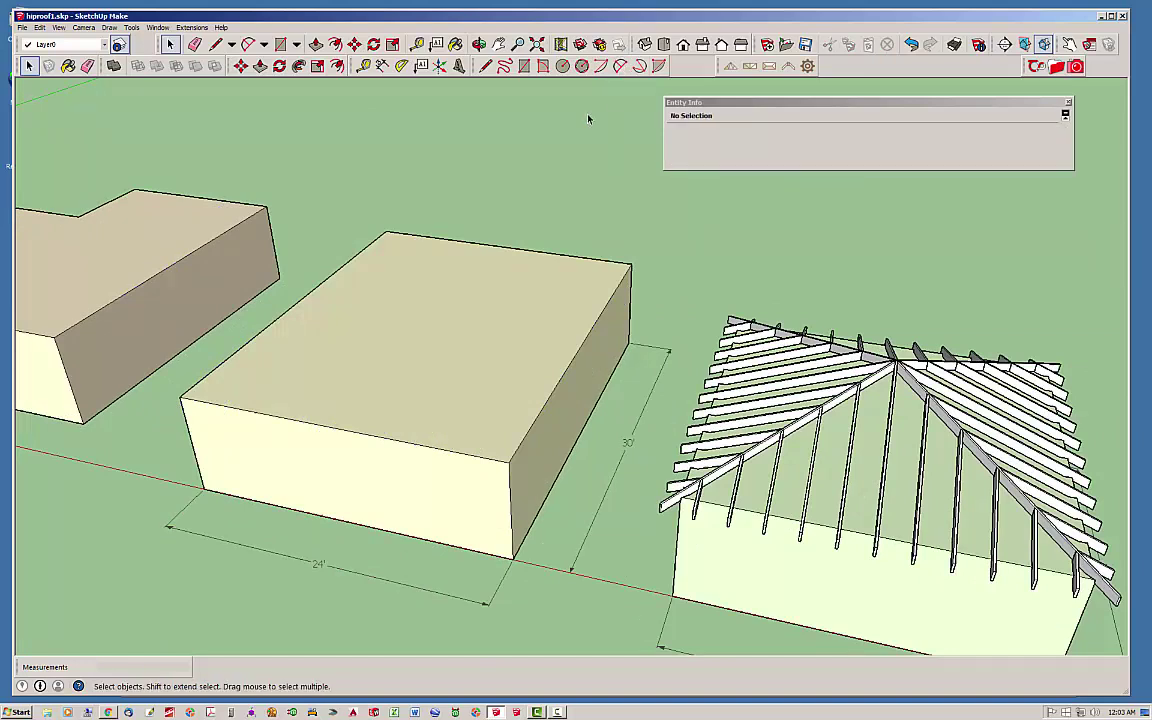
- Start a Medeek Hip Roof and pick the box's two front corners and rear corner
left_click(788, 66)
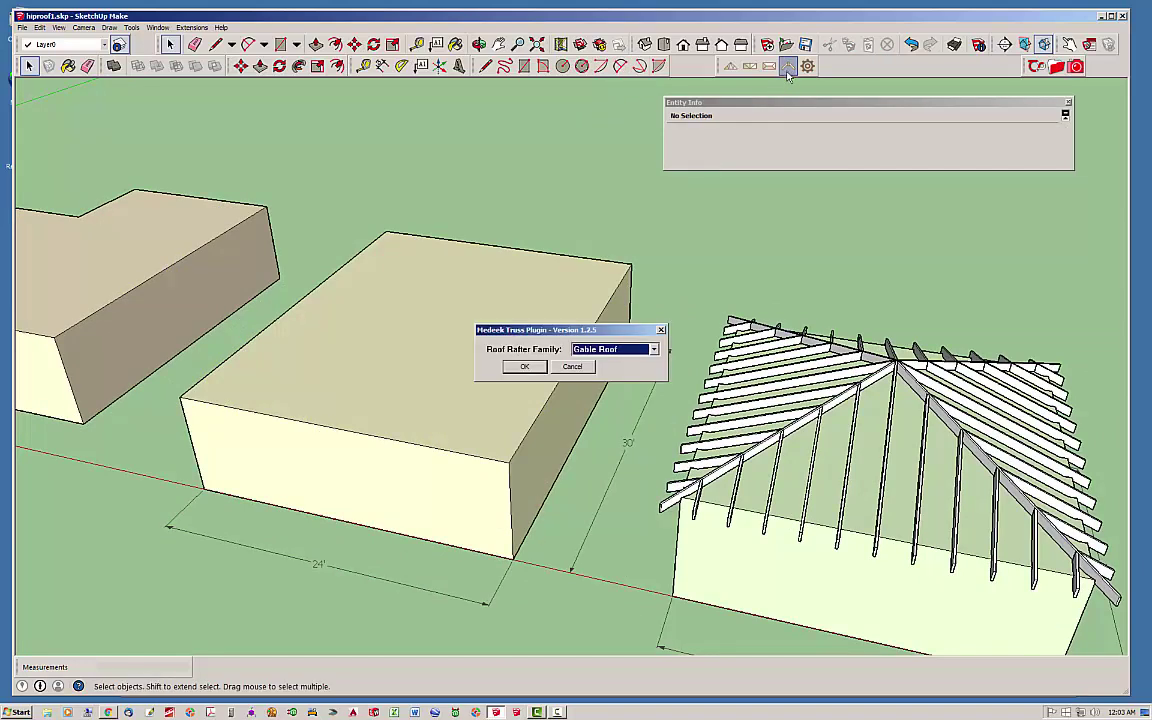
left_click(655, 352)
left_click(600, 386)
left_click(538, 371)
left_click(181, 400)
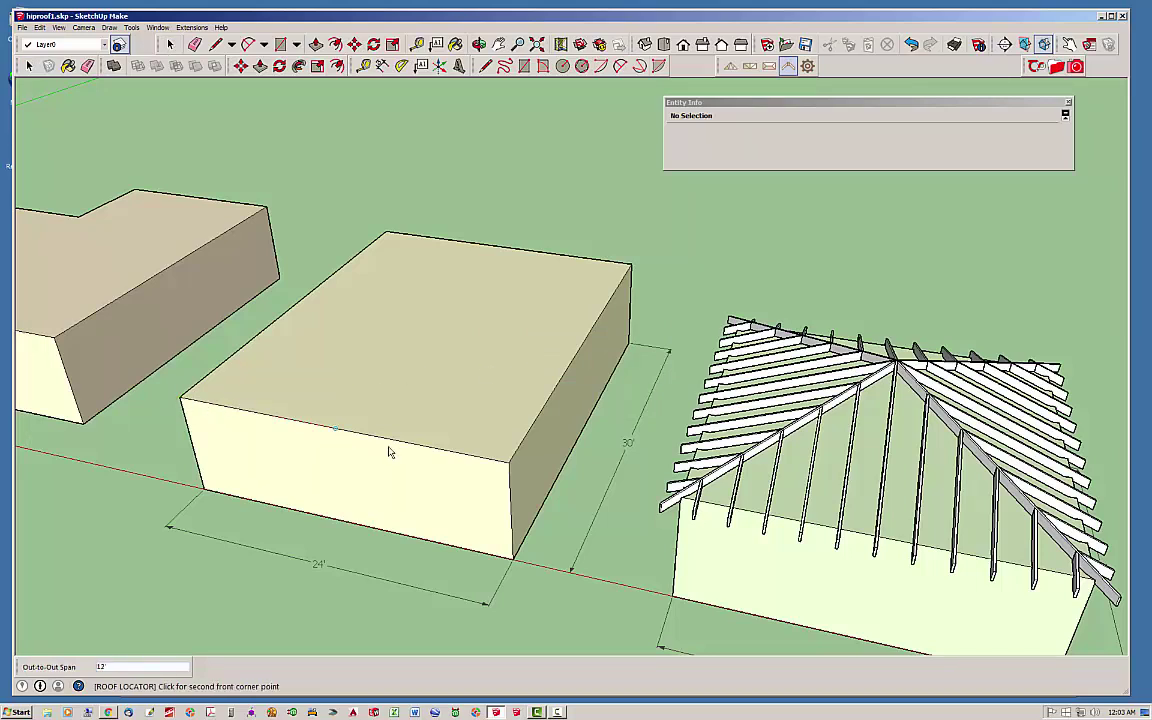
left_click(514, 466)
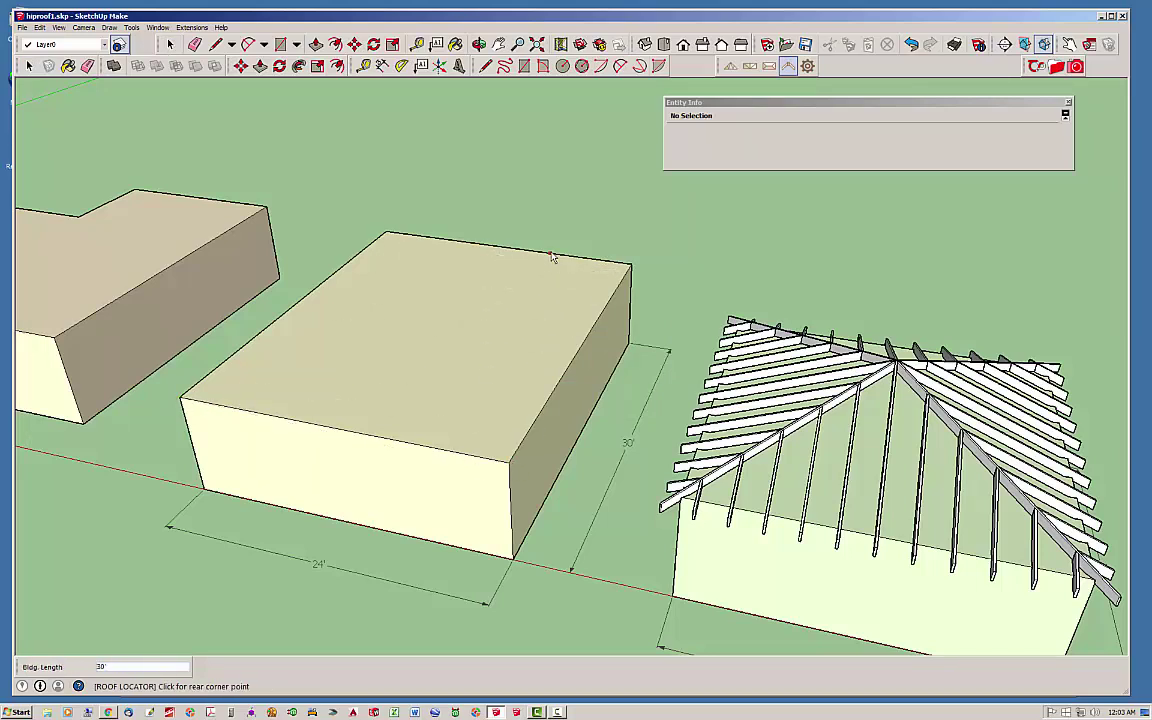
left_click(550, 256)
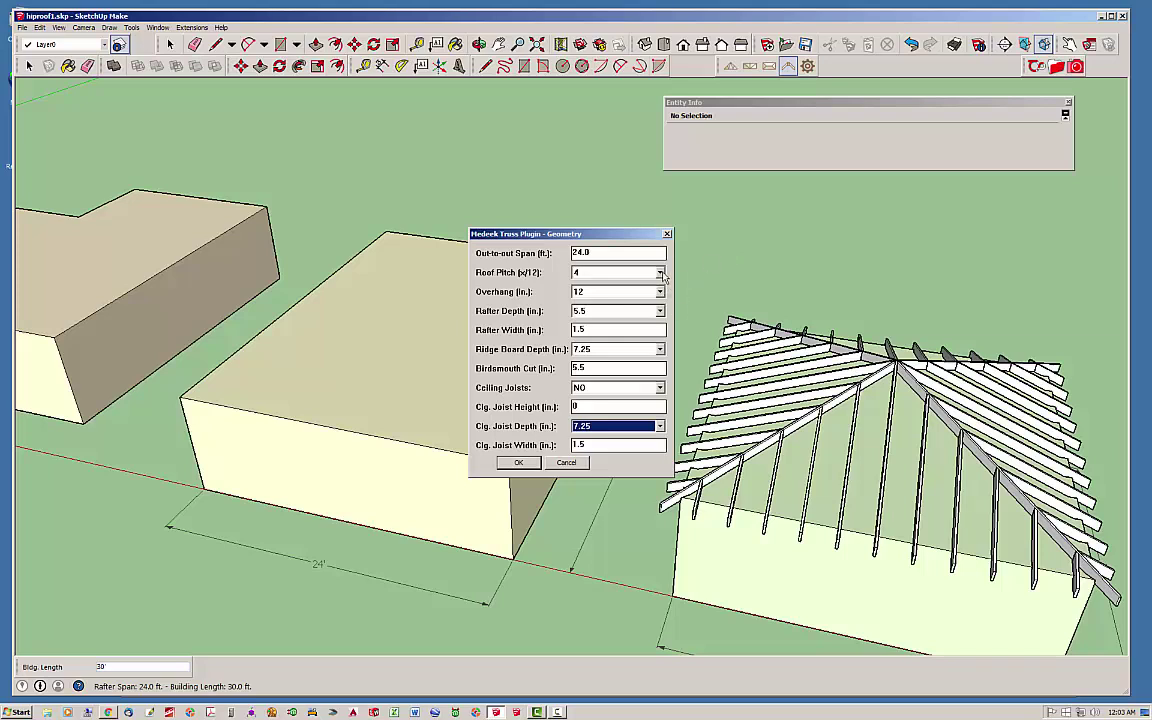
- Set the geometry to 12/12 pitch, 9.25 in. rafters and an 11.25 in. ridge board
left_click(641, 273)
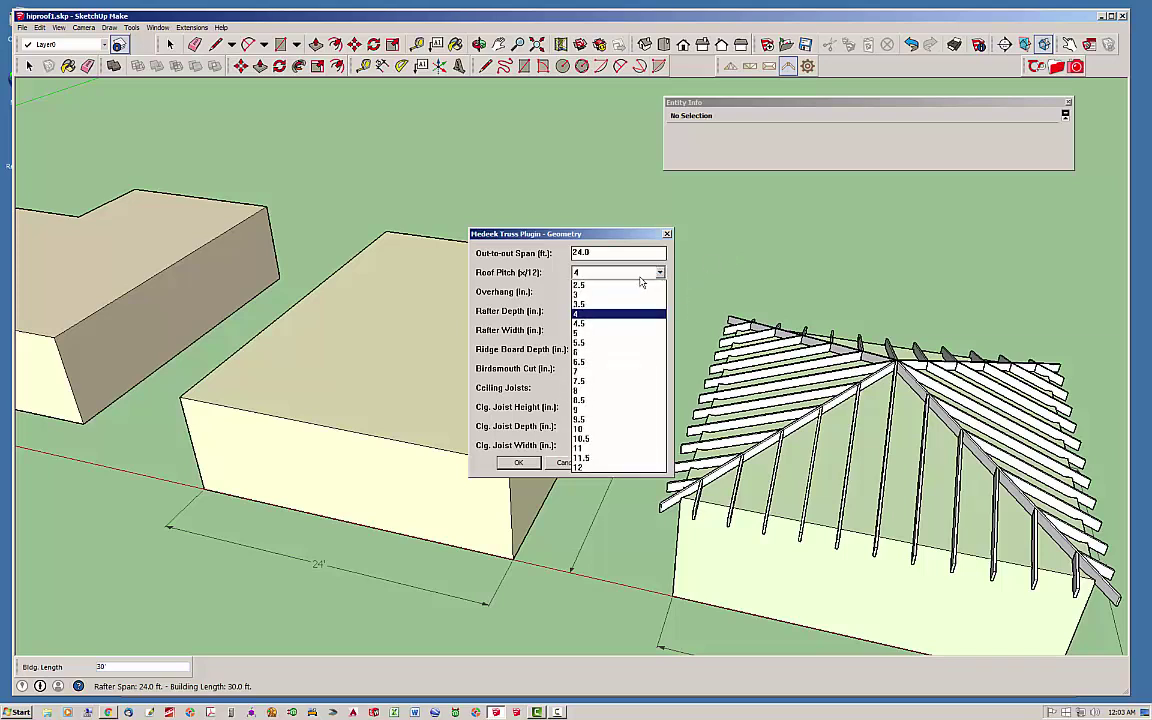
left_click(584, 467)
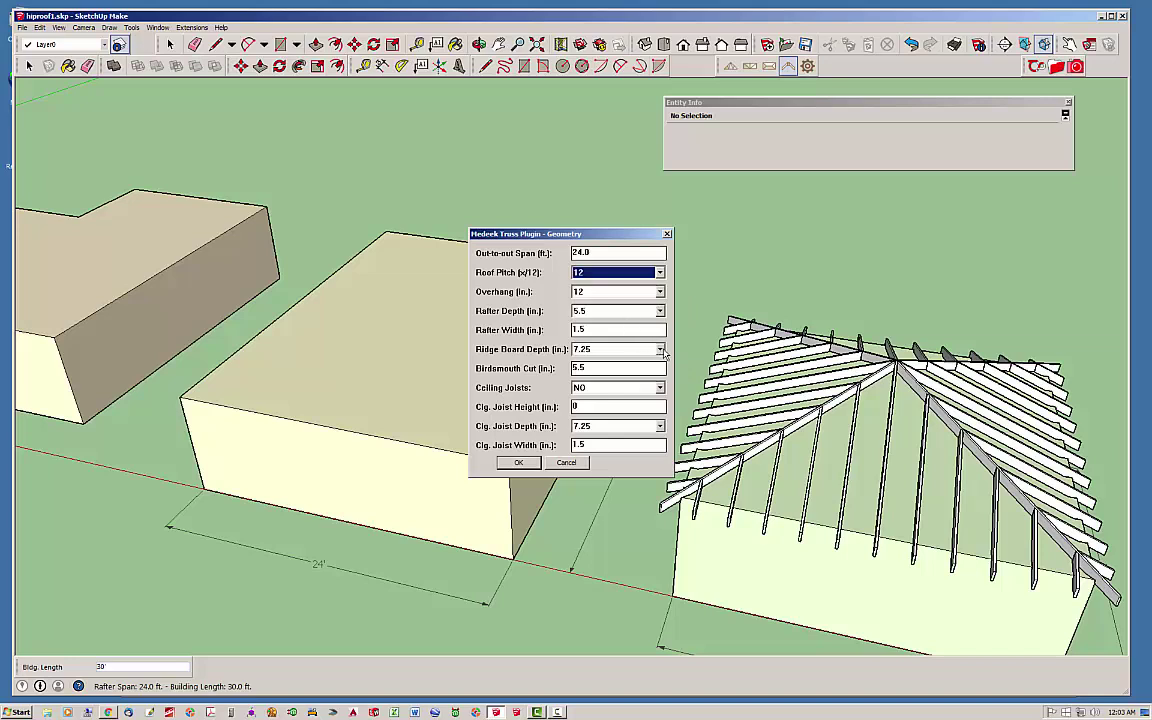
left_click(660, 312)
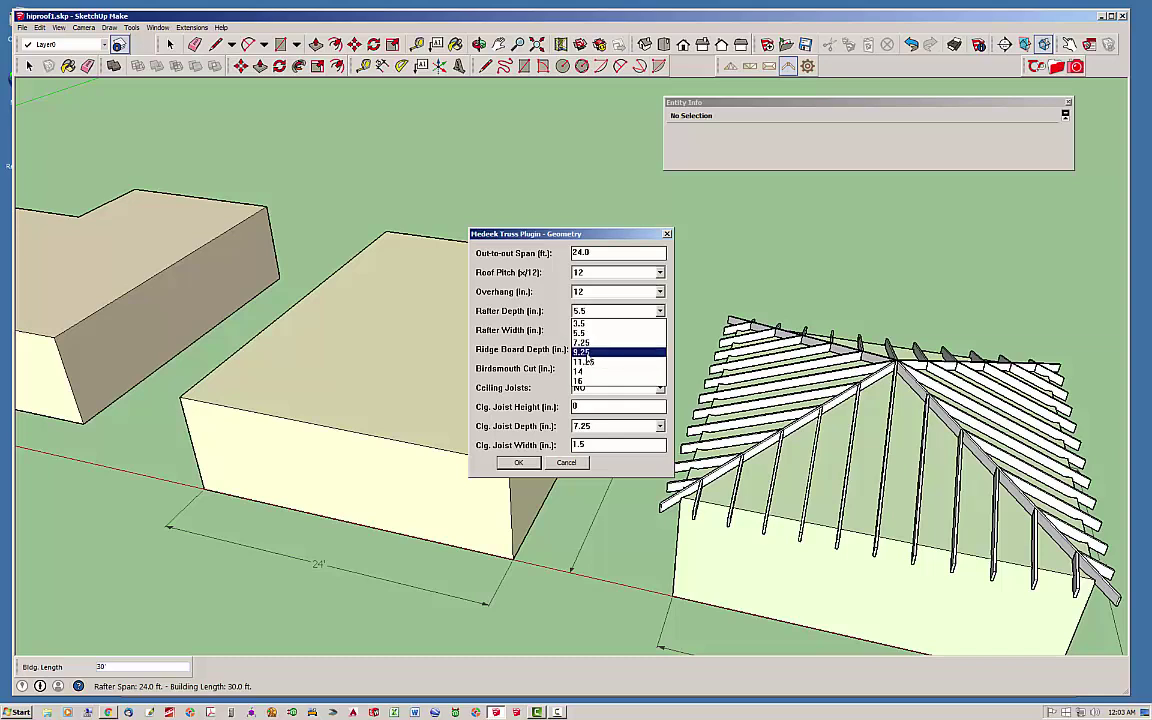
left_click(585, 354)
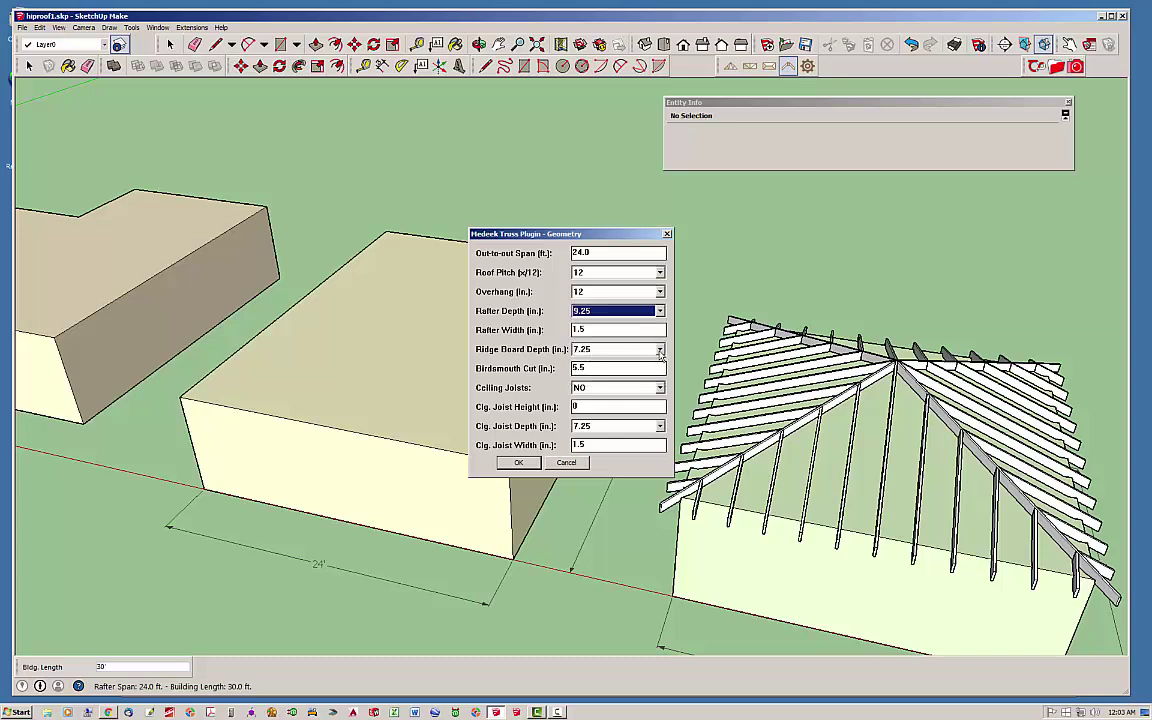
left_click(660, 350)
left_click(596, 404)
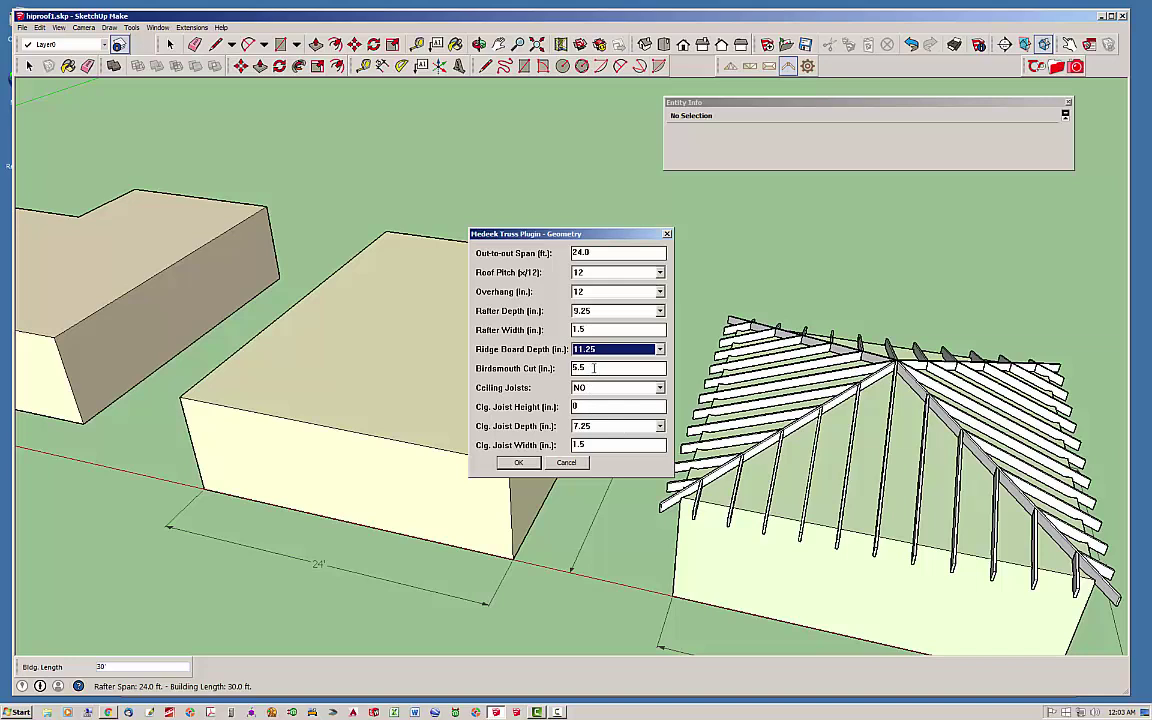
key("Tab")
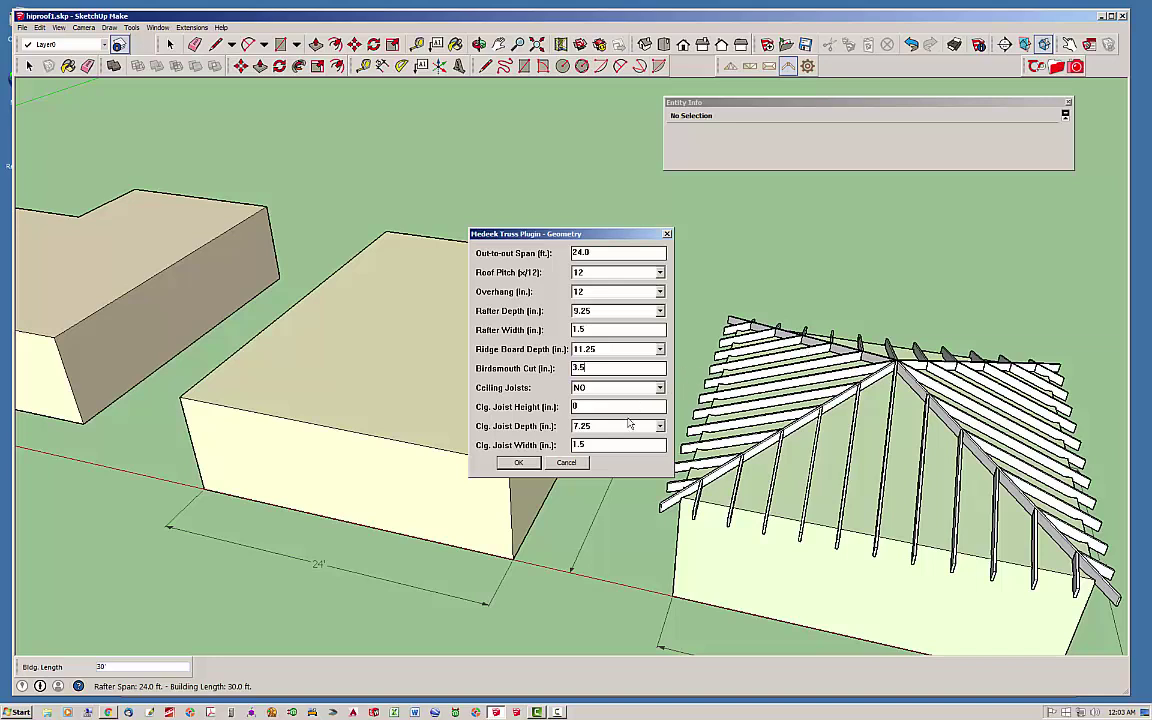
left_click(520, 463)
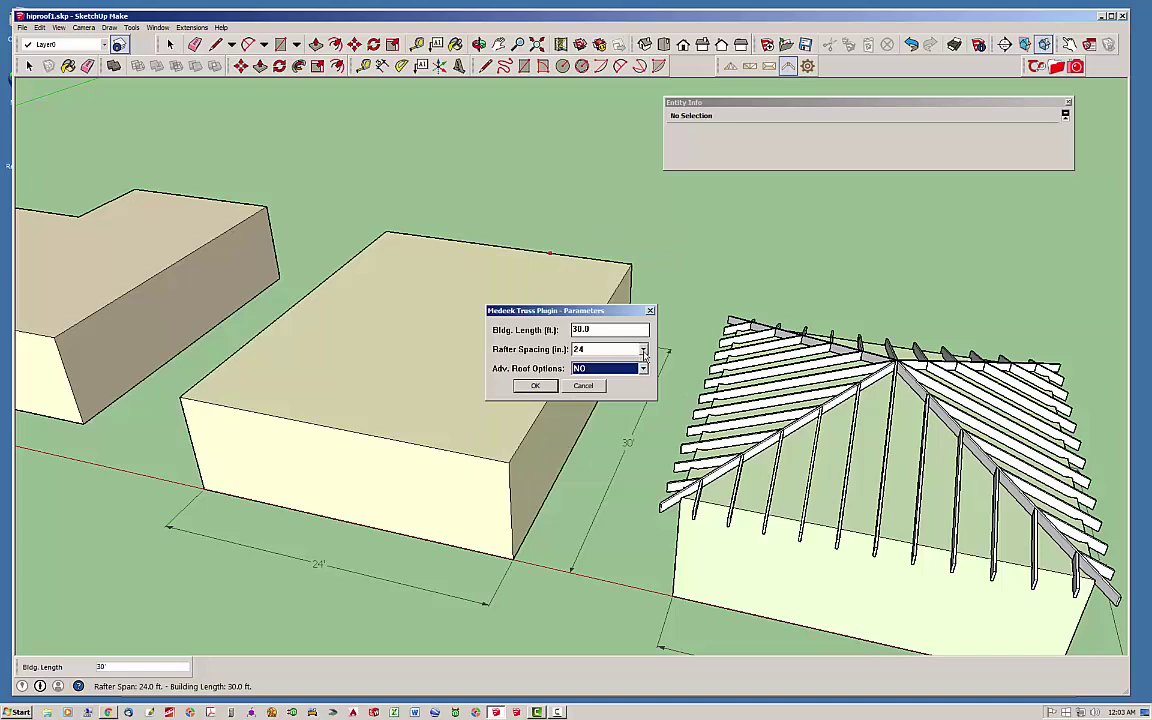
- Generate the hip roof with 16 in. rafter spacing
left_click(600, 349)
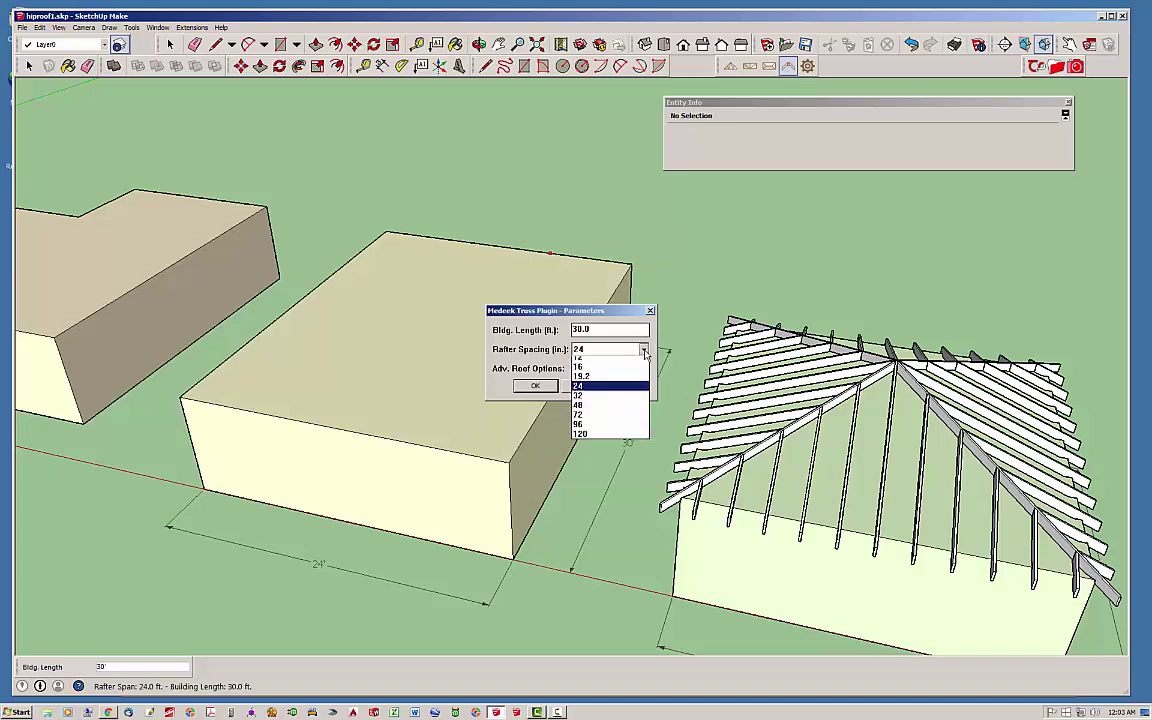
left_click(599, 372)
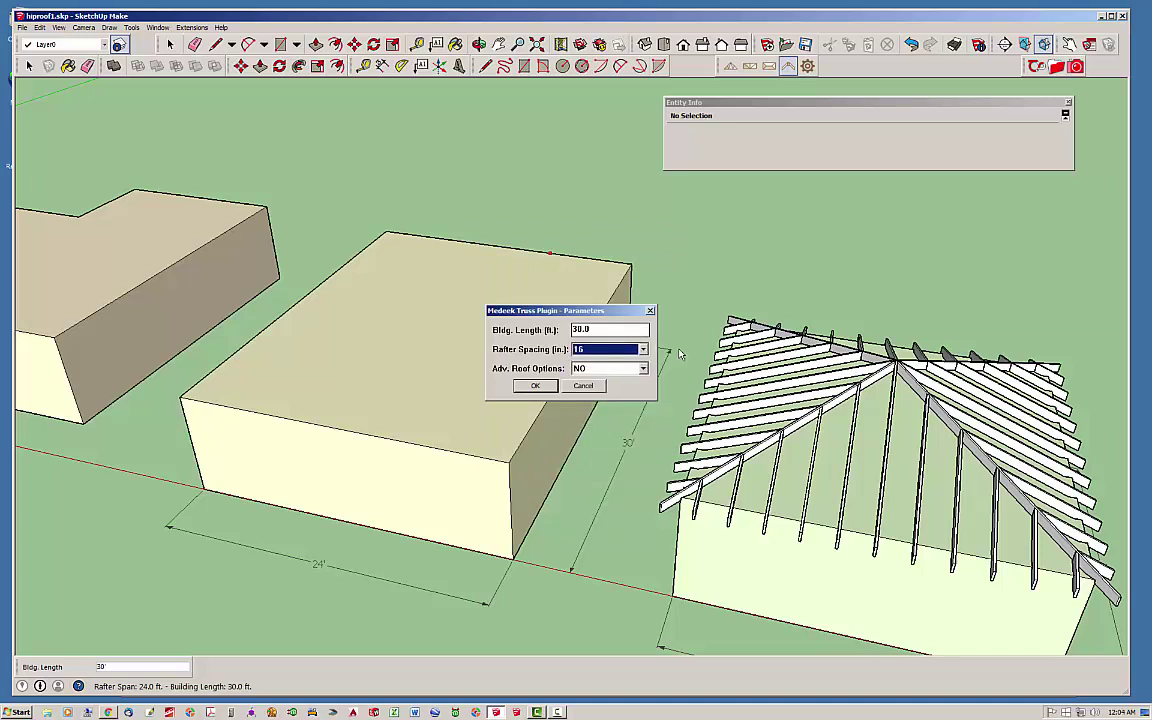
left_click(535, 386)
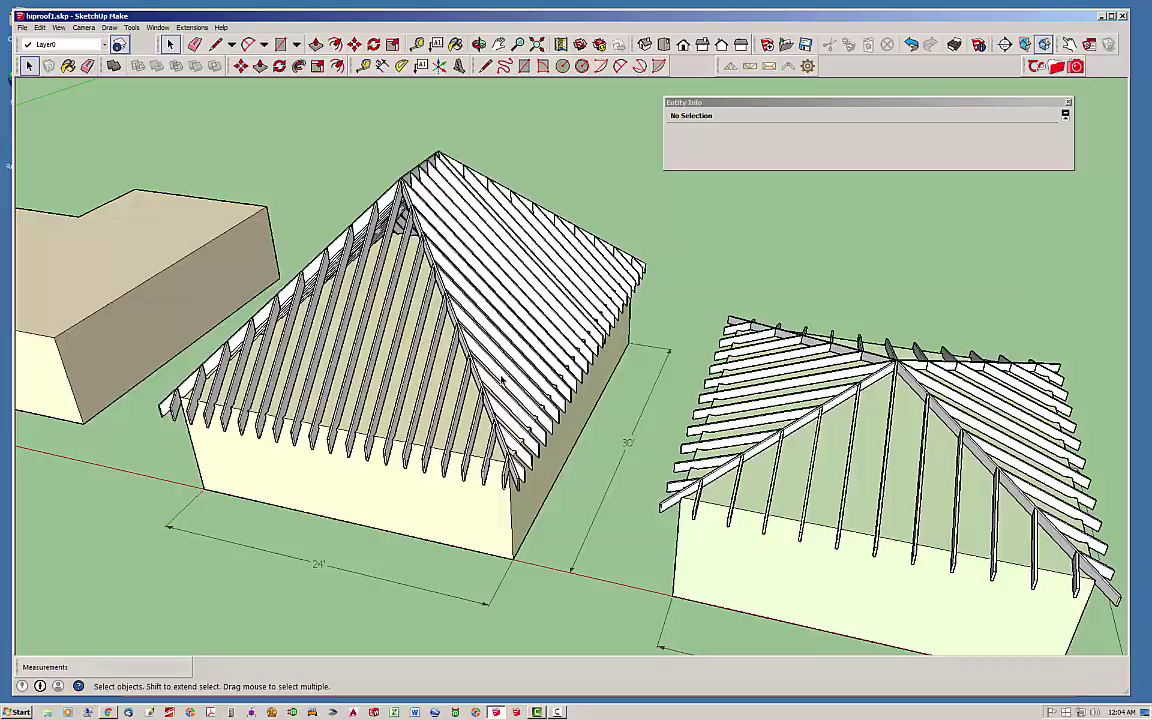
middle_click_drag(502, 380, 706, 420)
scroll(565, 452, "up", 6)
scroll(609, 440, "down", 10)
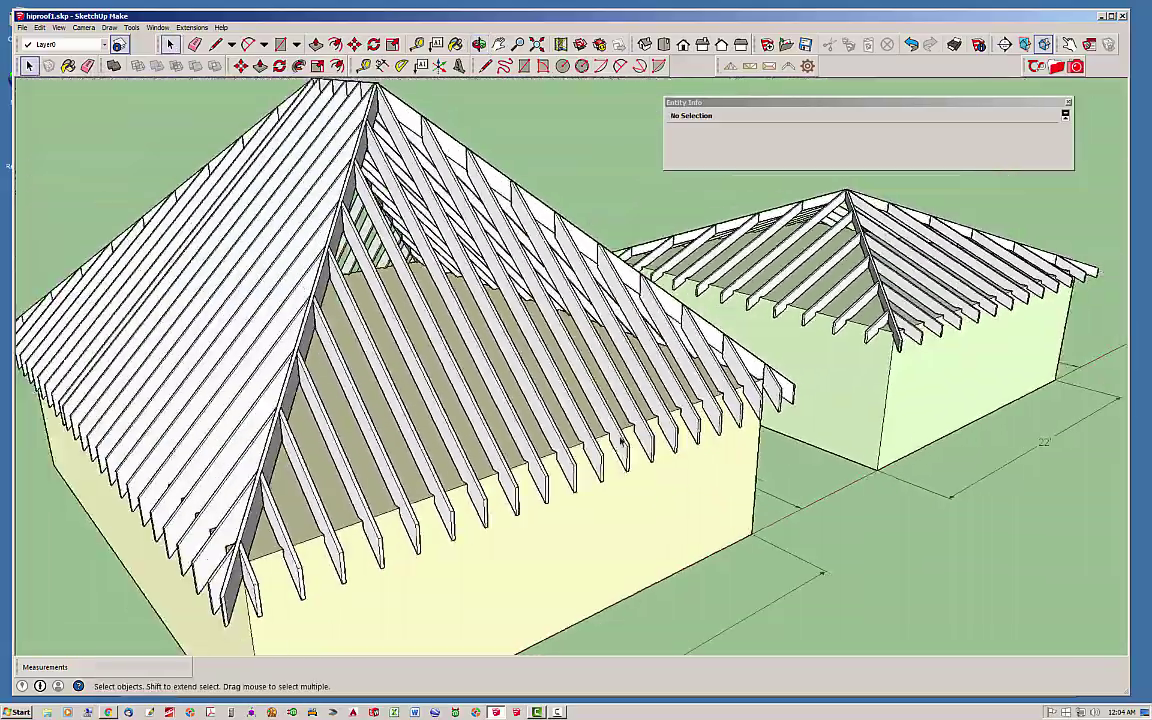
middle_click_drag(609, 450, 400, 250)
scroll(292, 118, "up", 4)
middle_click_drag(292, 118, 540, 123)
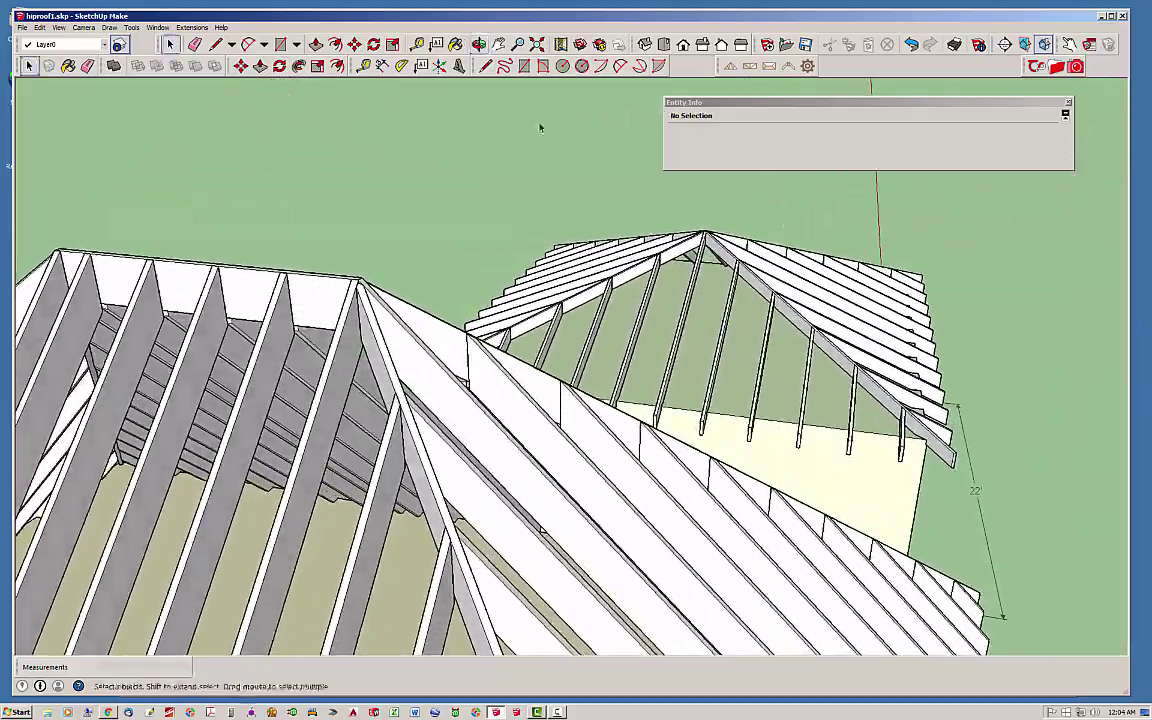
scroll(295, 322, "up", 3)
scroll(300, 315, "down", 3)
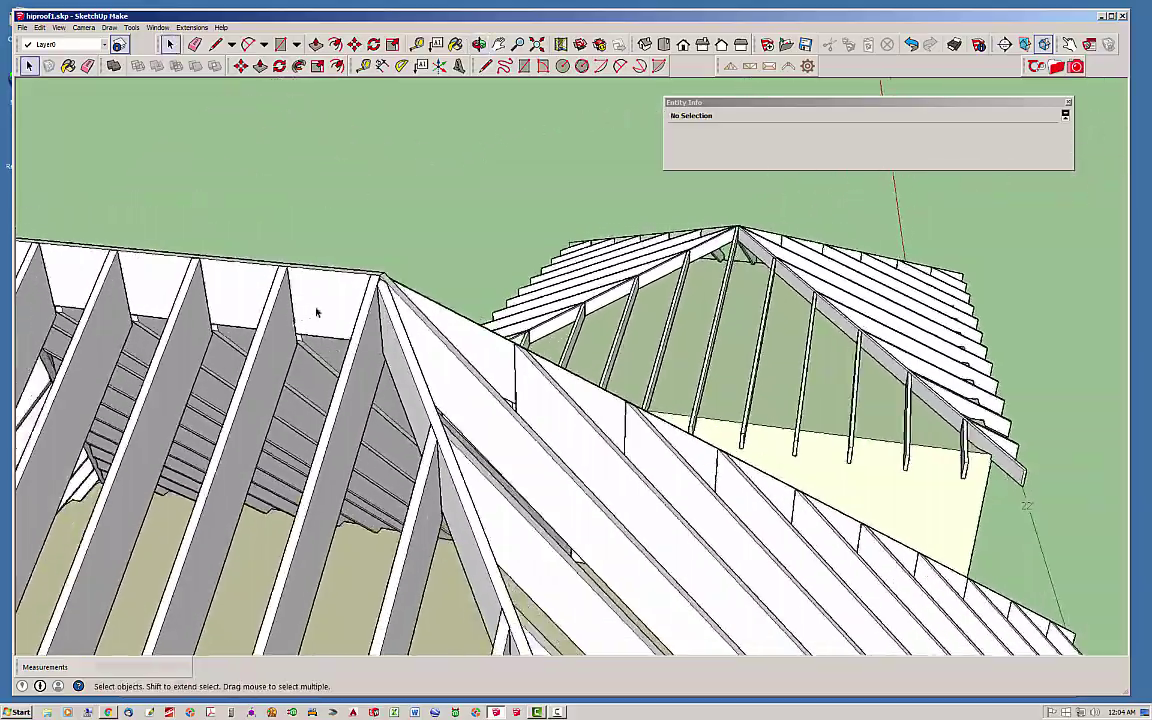
middle_click_drag(315, 305, 377, 276)
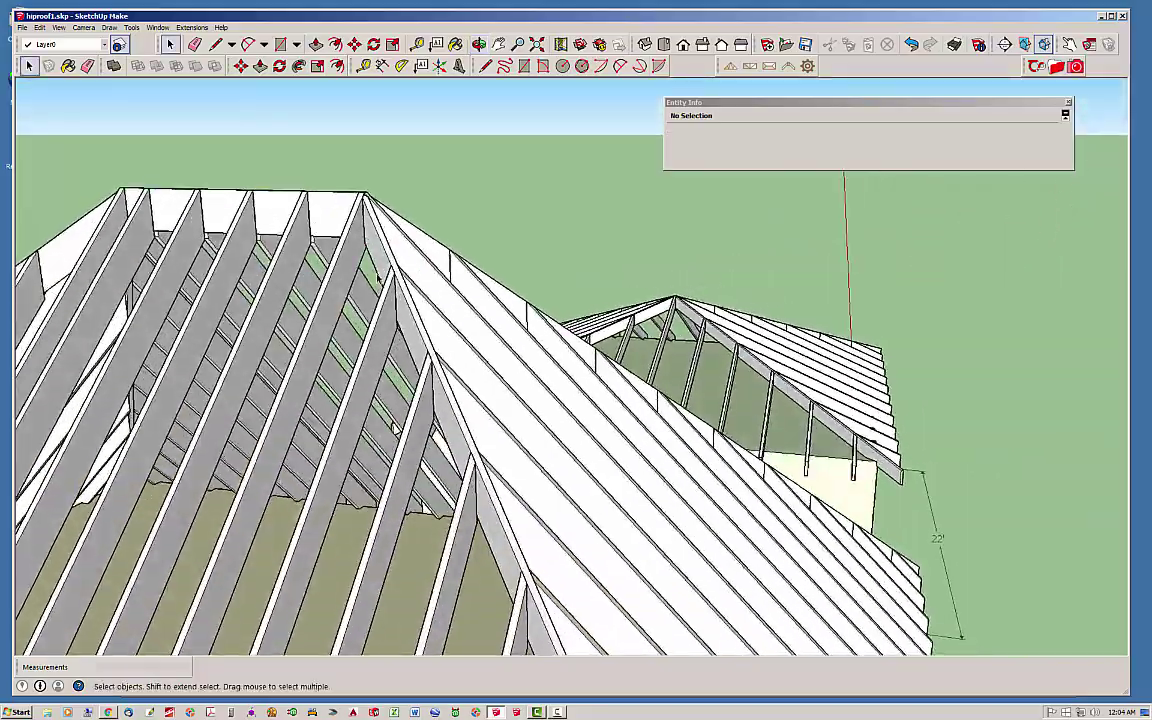
scroll(393, 340, "down", 5)
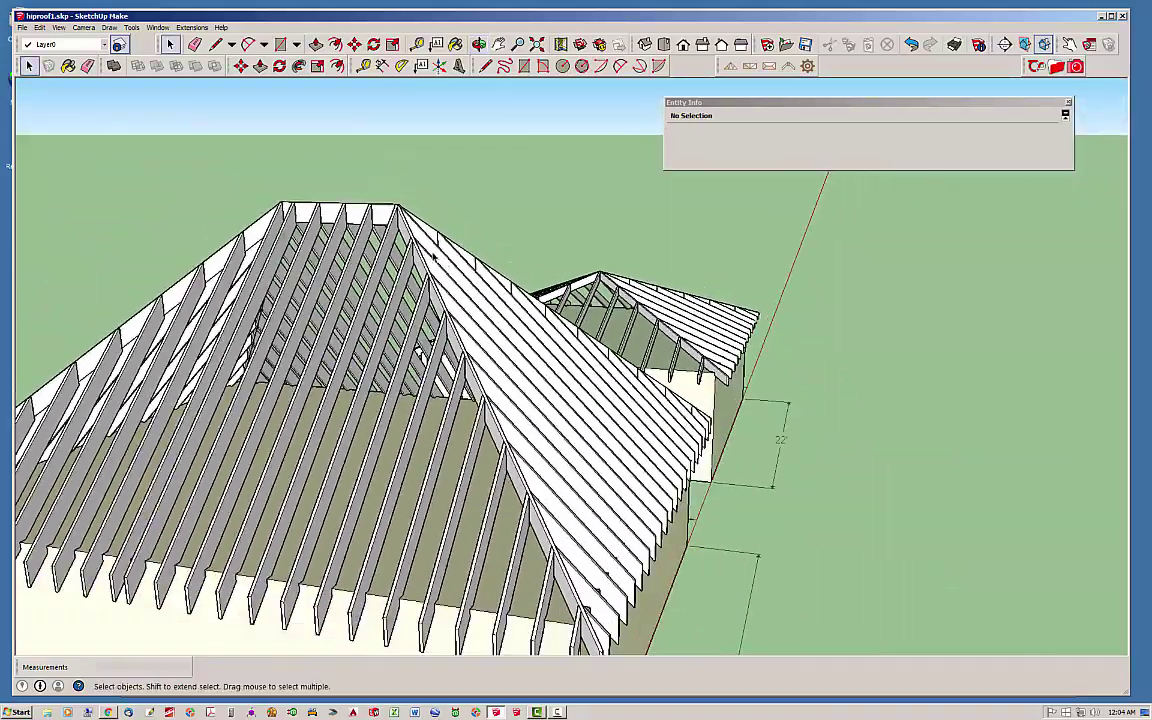
middle_click_drag(354, 325, 495, 416)
scroll(370, 263, "up", 5)
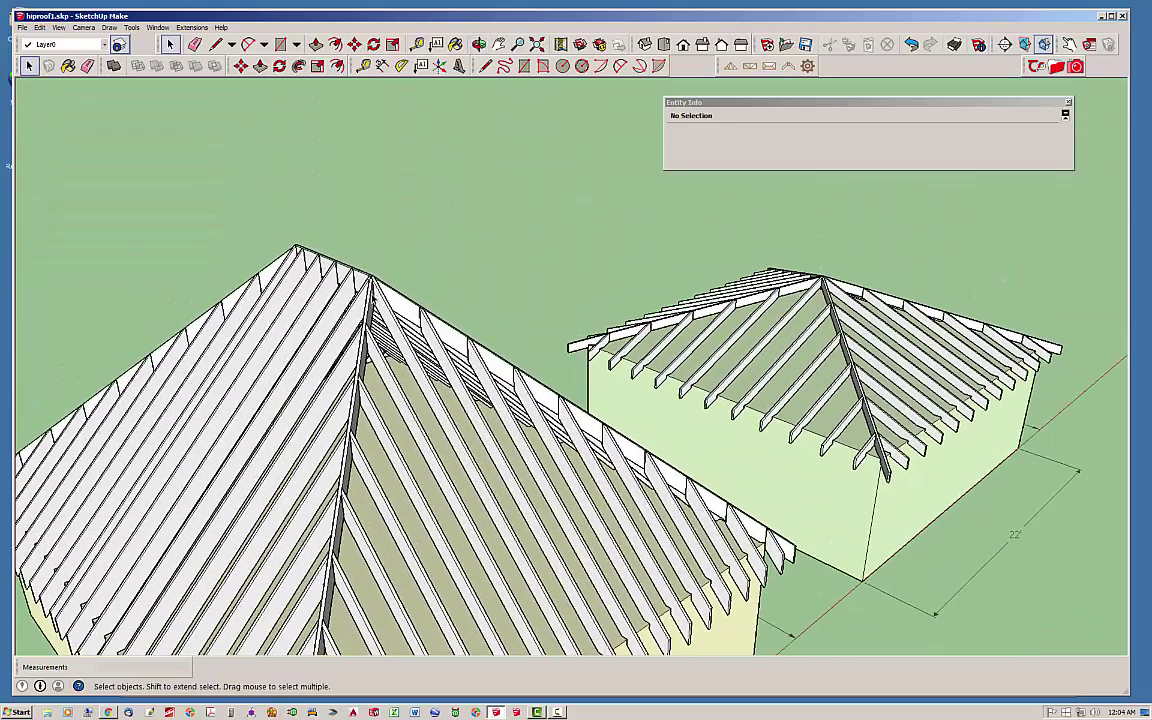
scroll(370, 263, "up", 3)
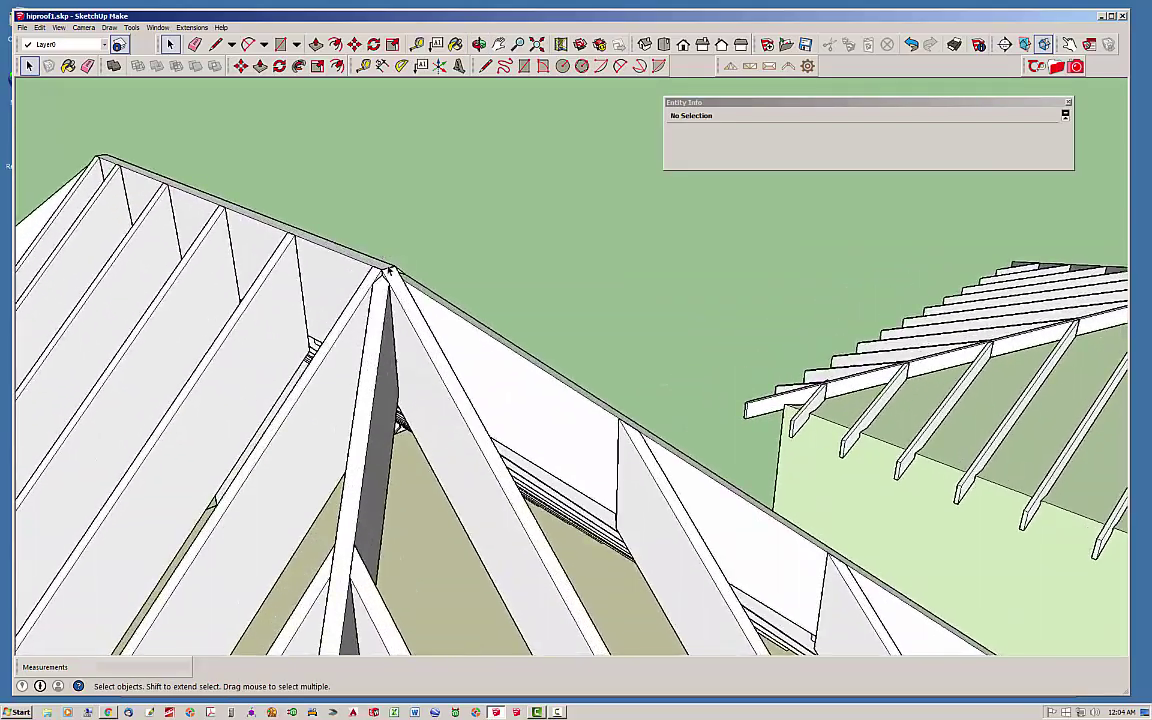
middle_click_drag(390, 270, 497, 277)
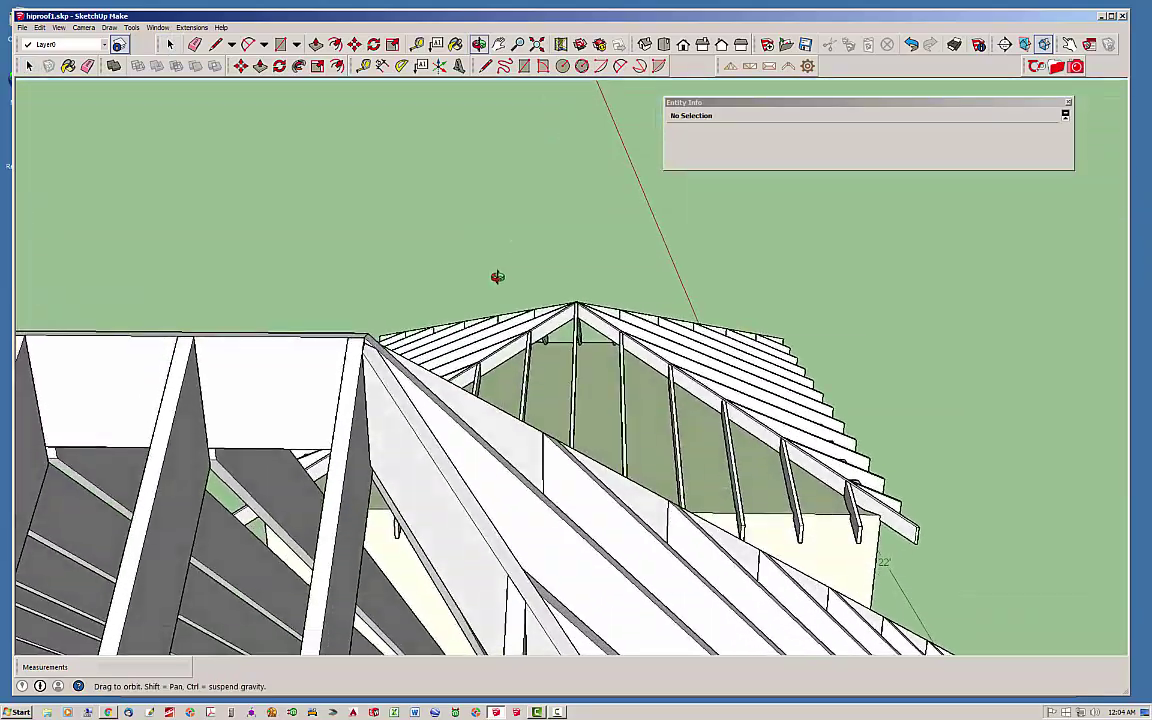
middle_click_drag(355, 383, 176, 390)
scroll(355, 383, "up", 1)
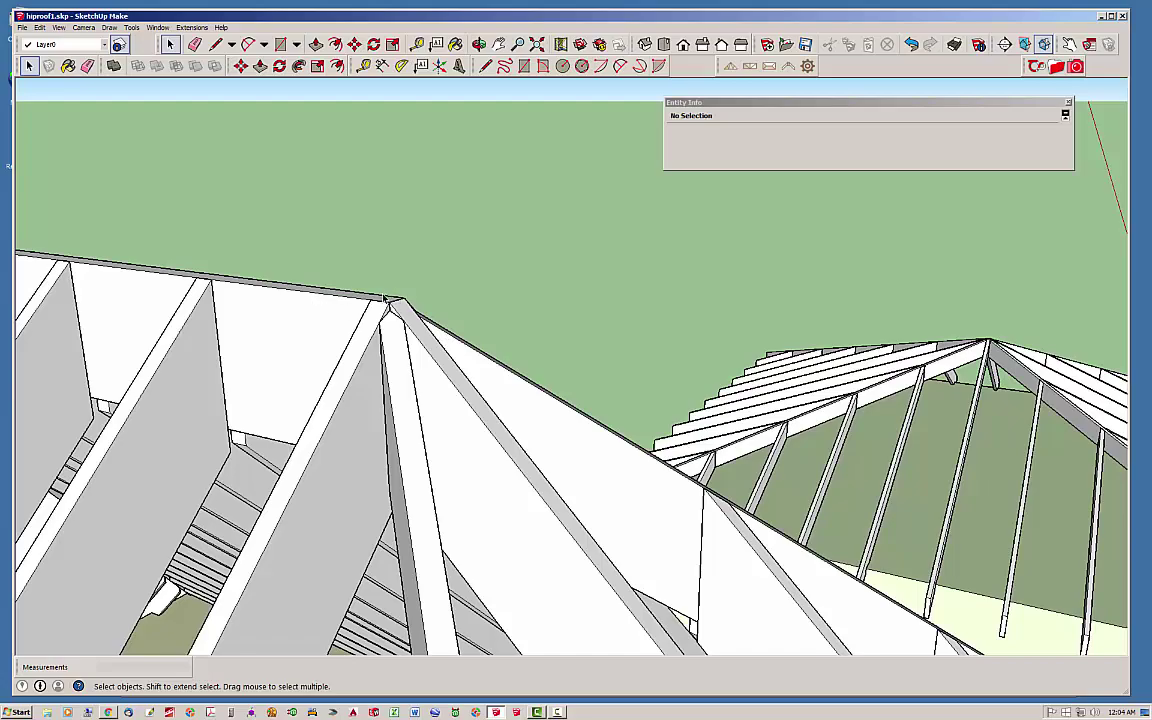
middle_click_drag(385, 298, 476, 361)
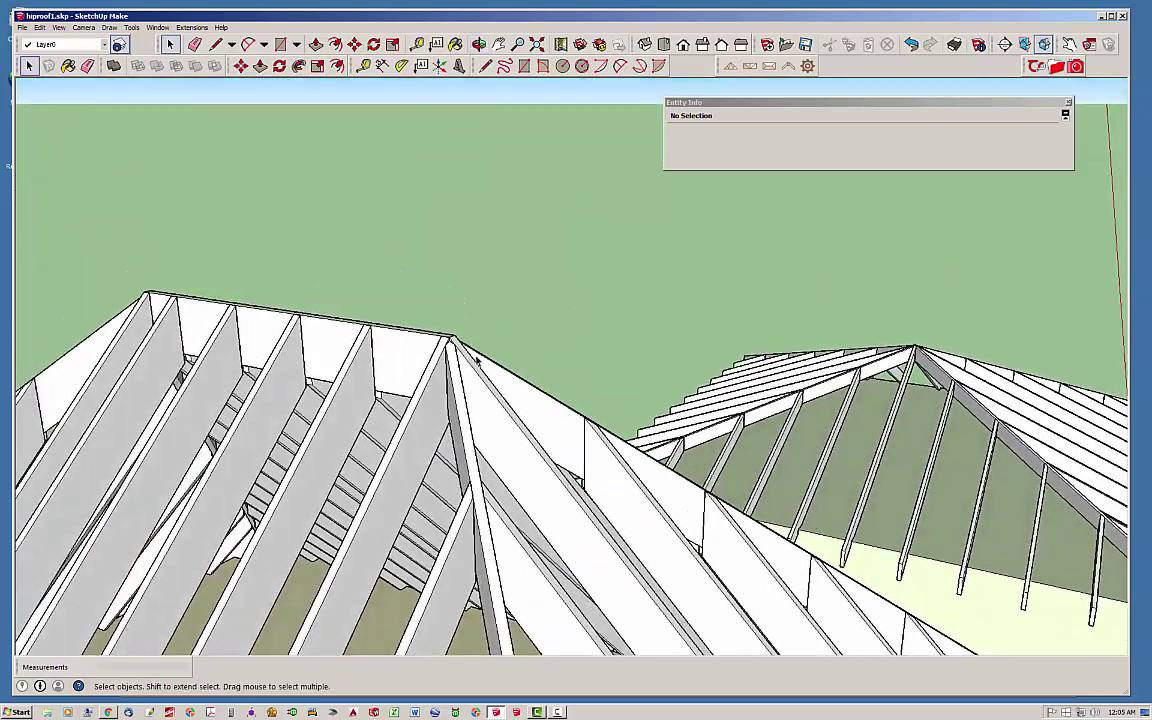
scroll(478, 360, "up", 3)
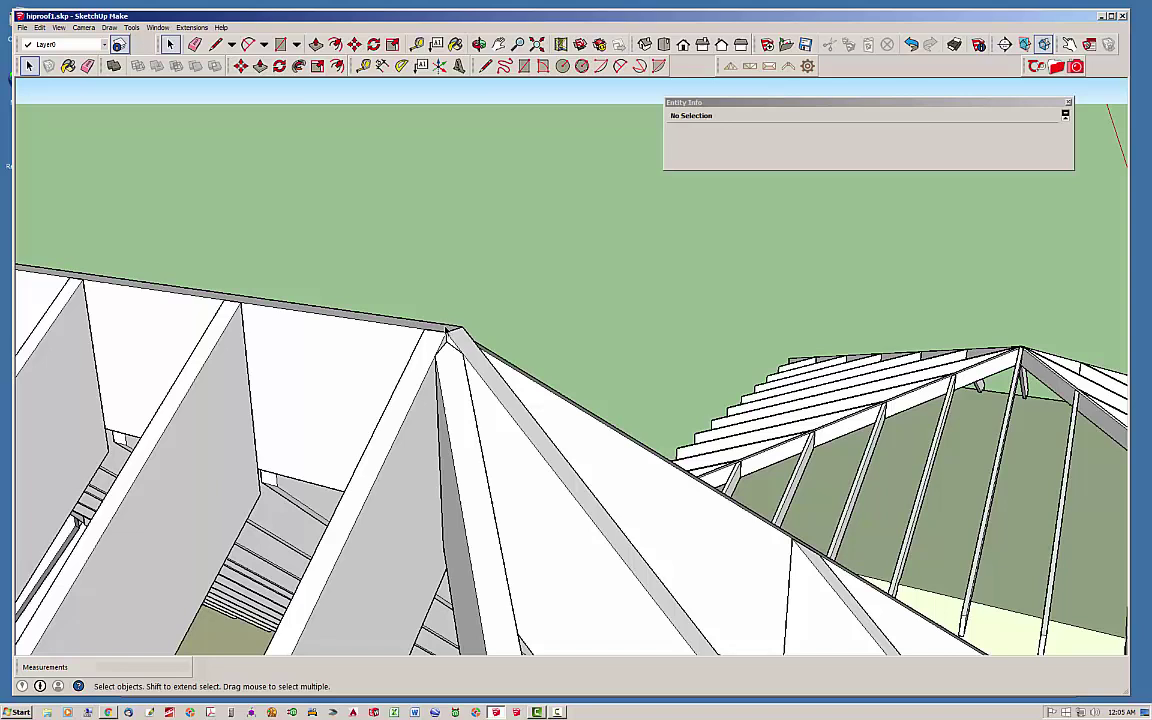
mouse_move(444, 332)
middle_mouse_down()
mouse_move(447, 420)
mouse_move(458, 332)
middle_mouse_up()
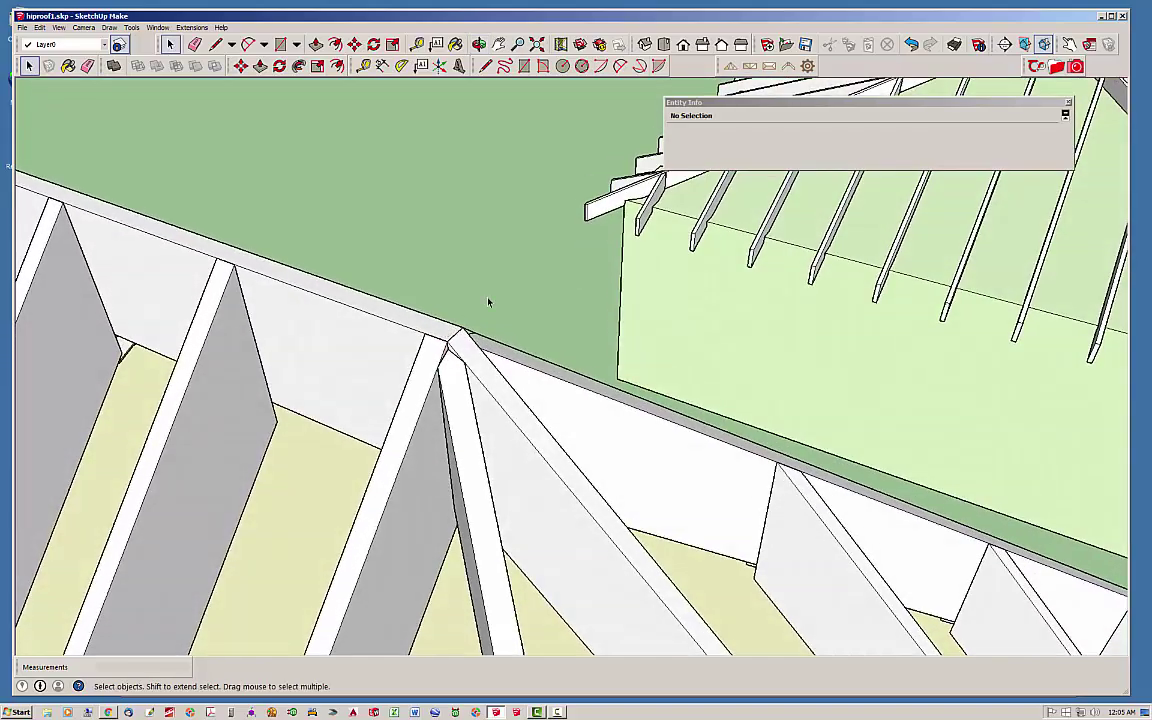
mouse_move(450, 265)
middle_mouse_down()
mouse_move(422, 242)
mouse_move(437, 231)
mouse_move(522, 250)
mouse_move(455, 239)
mouse_move(568, 296)
mouse_move(635, 349)
mouse_move(621, 384)
mouse_move(331, 432)
middle_mouse_up()
scroll(635, 349, "down", 6)
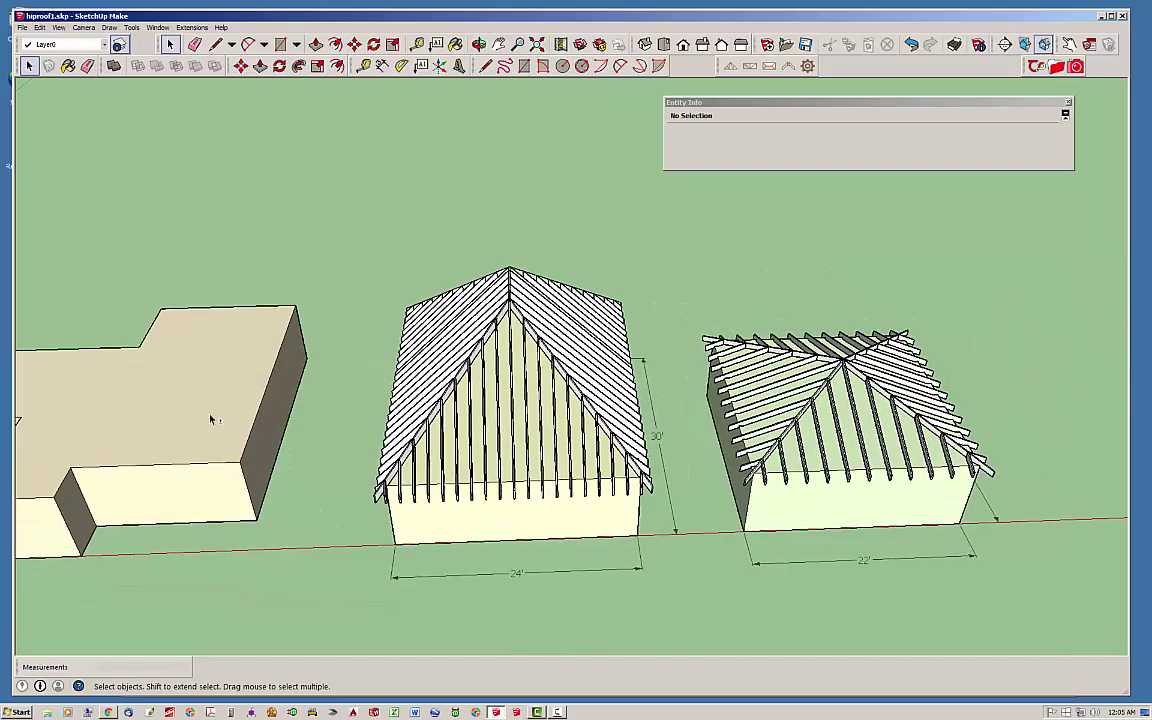
- Frame the middle building in view and pick the Hip Roof family in the Medeek Truss tool
mouse_move(211, 420)
middle_mouse_down()
mouse_move(483, 404)
mouse_move(630, 429)
mouse_move(557, 441)
middle_mouse_up()
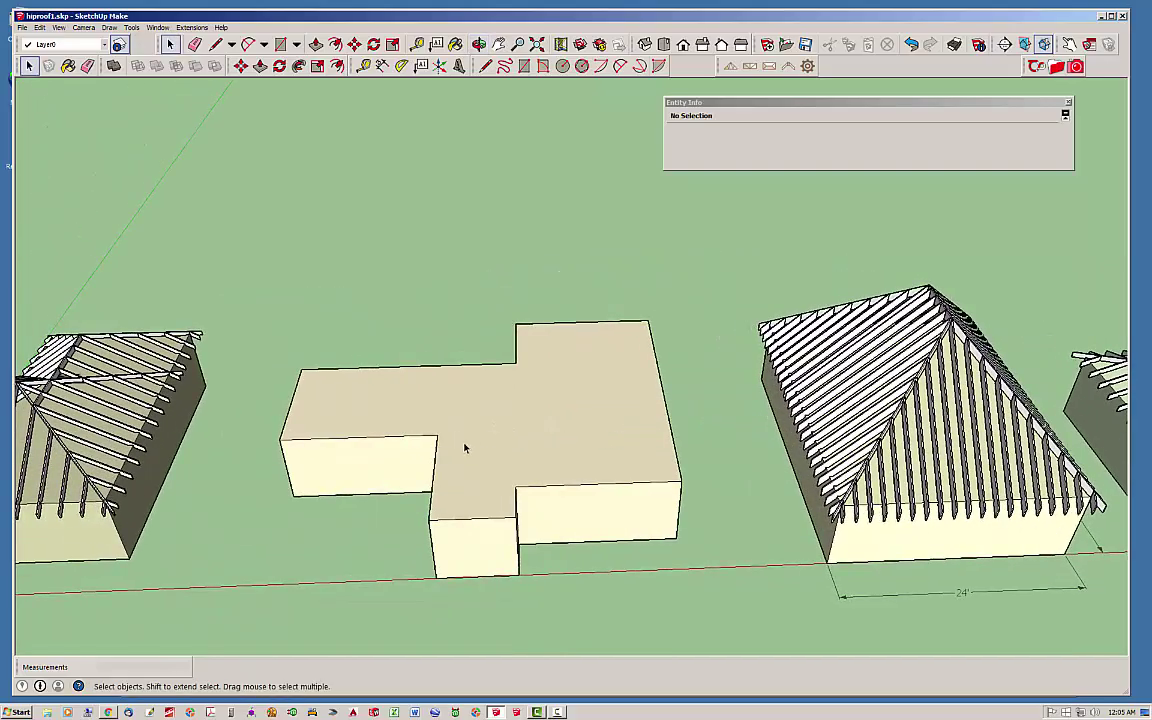
mouse_move(464, 447)
middle_mouse_down()
mouse_move(522, 424)
mouse_move(386, 458)
mouse_move(298, 462)
mouse_move(200, 420)
mouse_move(430, 413)
middle_mouse_up()
scroll(298, 462, "up", 3)
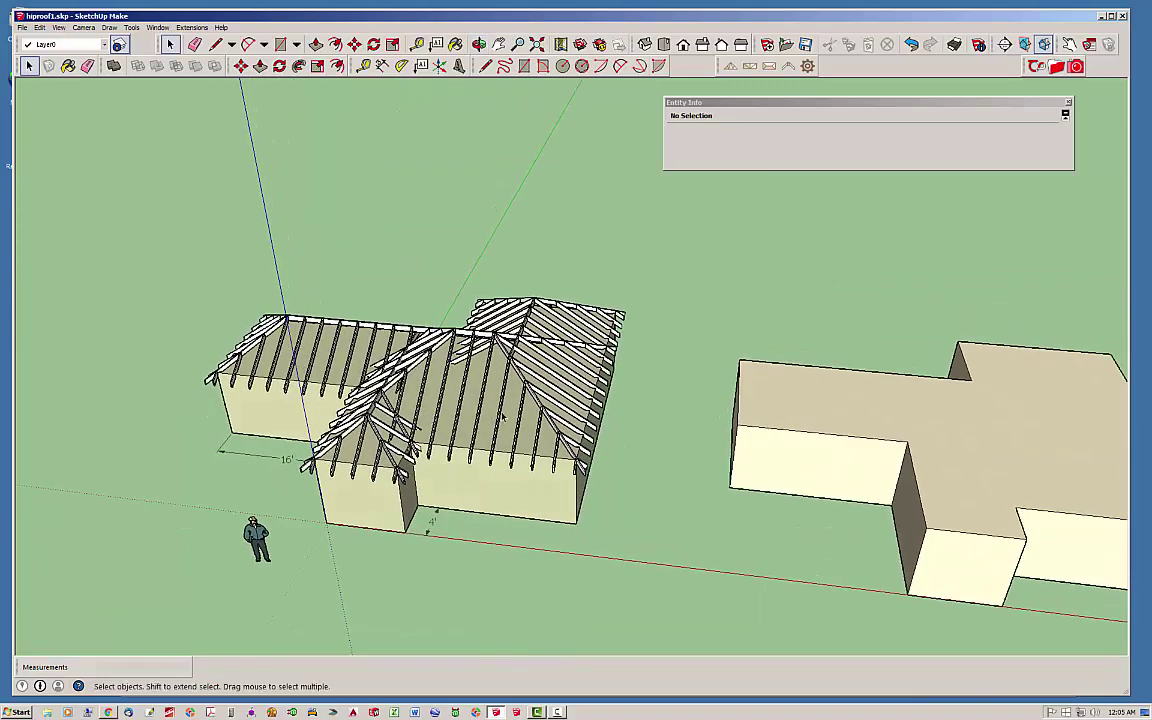
scroll(250, 360, "down", 1)
scroll(336, 372, "up", 1)
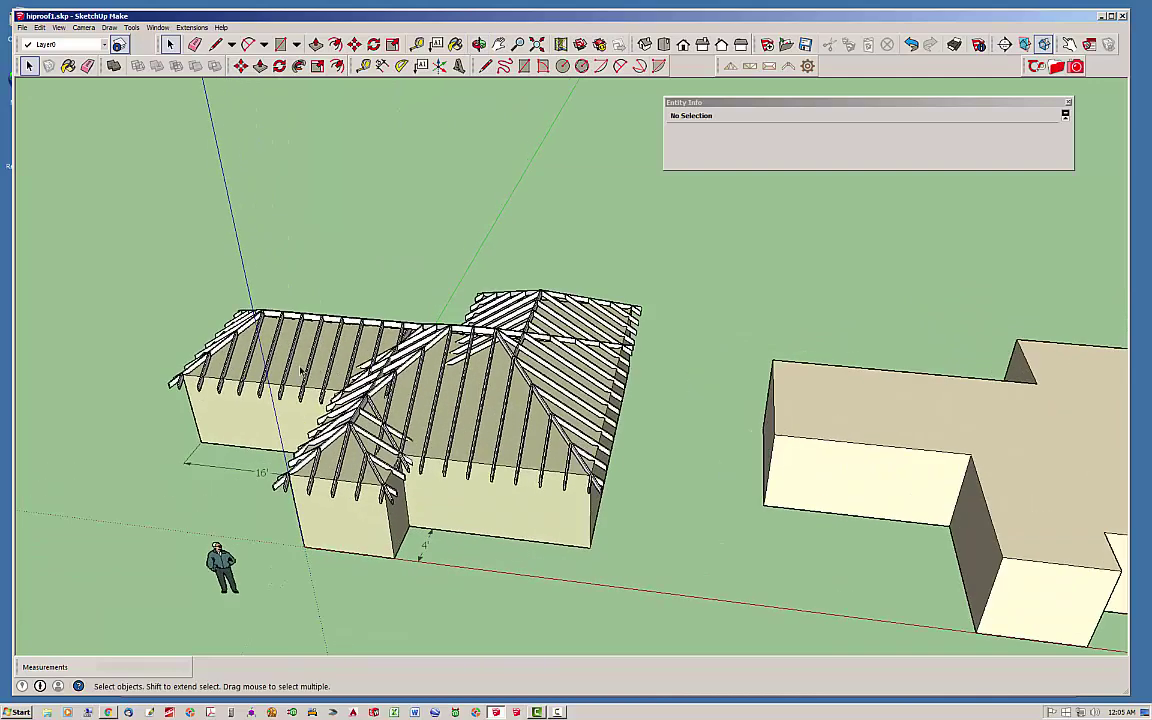
scroll(400, 370, "down", 2)
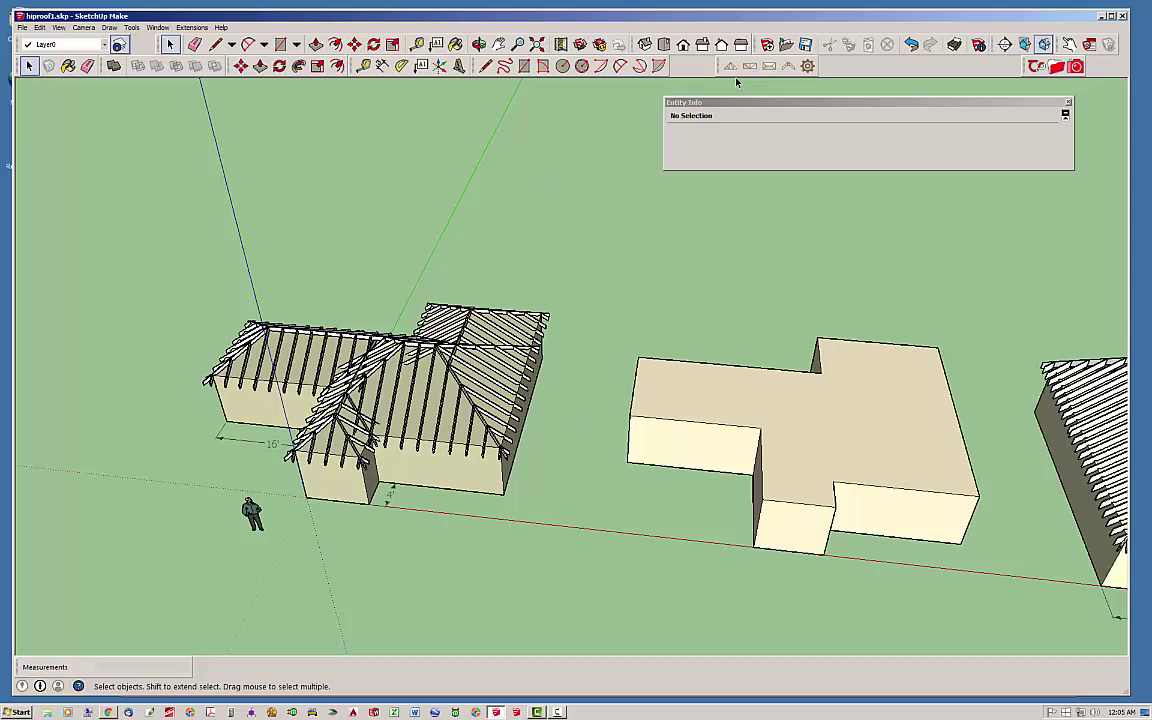
left_click(787, 66)
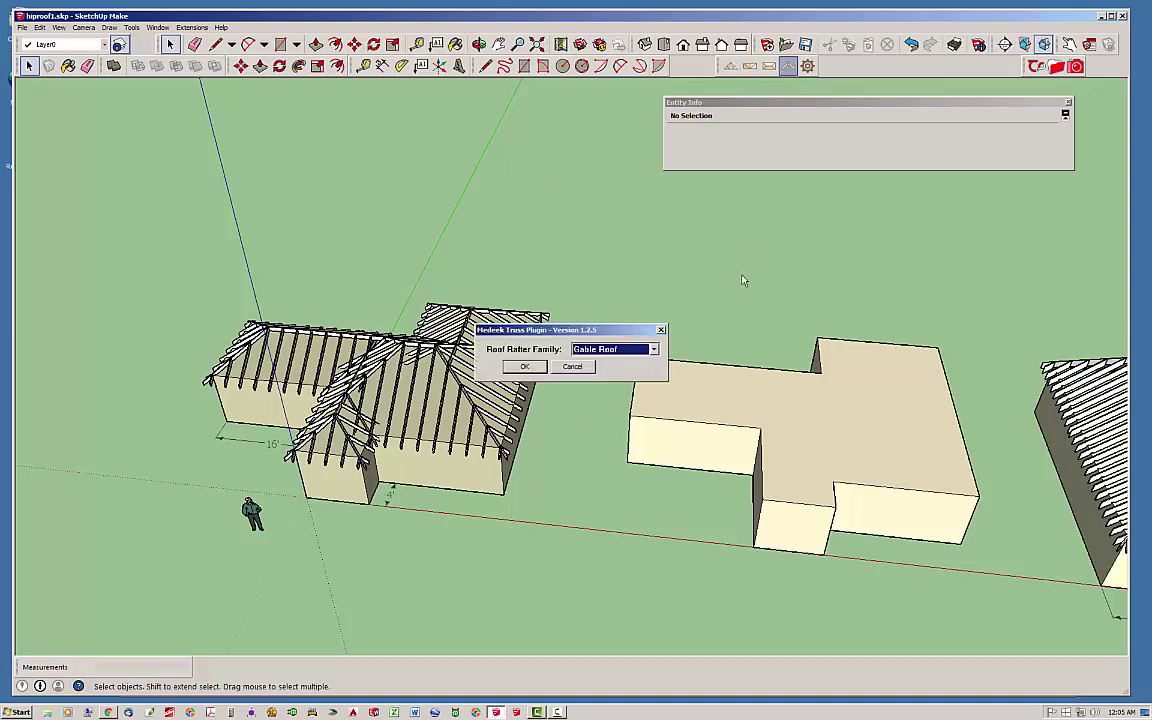
left_click(654, 350)
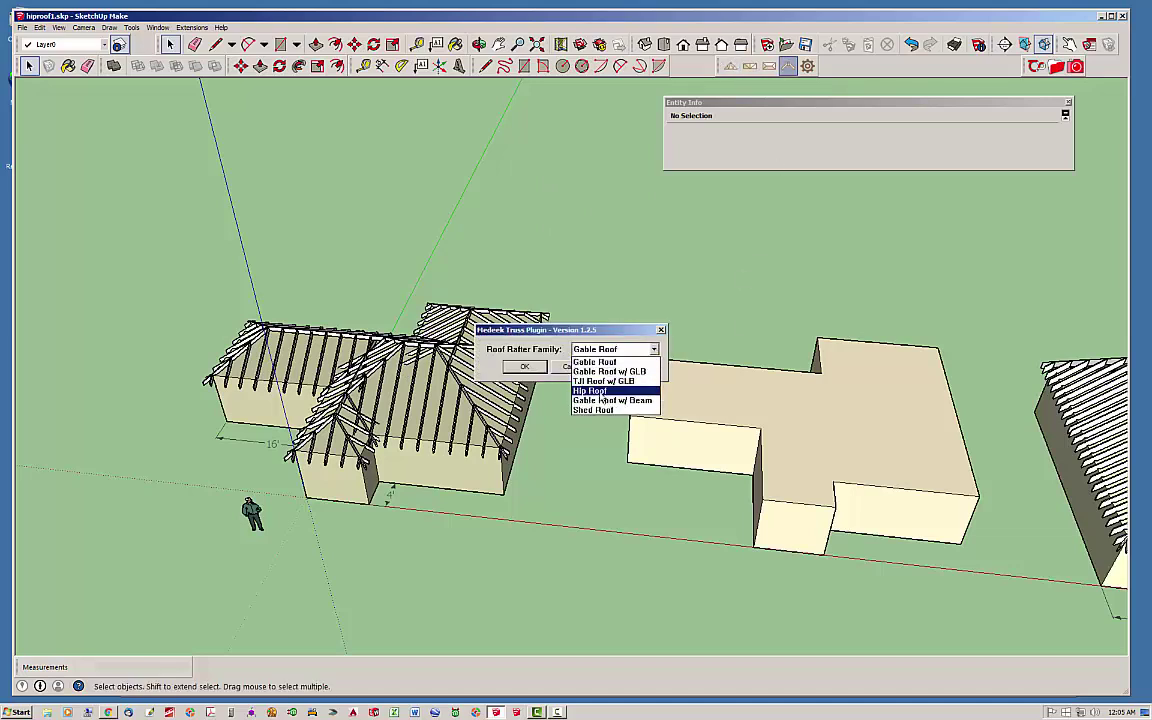
left_click(600, 390)
left_click(524, 367)
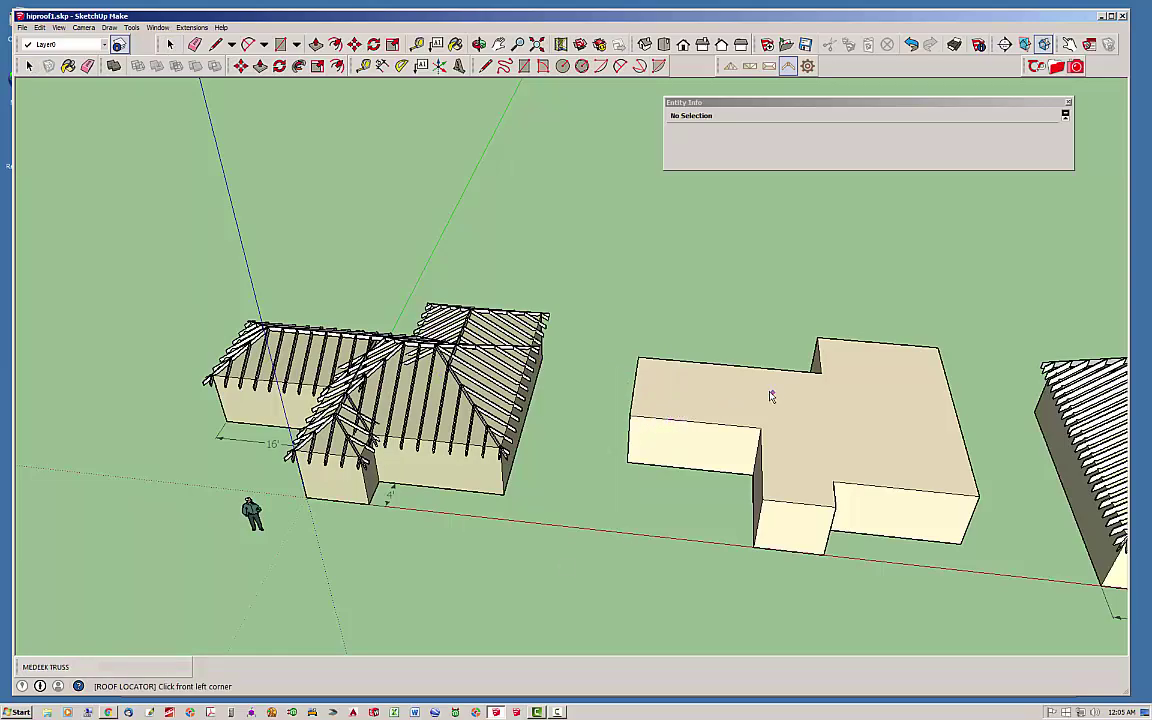
- Place the main block's corners and generate a 4/12 hip roof, 20 ft span by 24 ft long
middle_click_drag(771, 393, 571, 507)
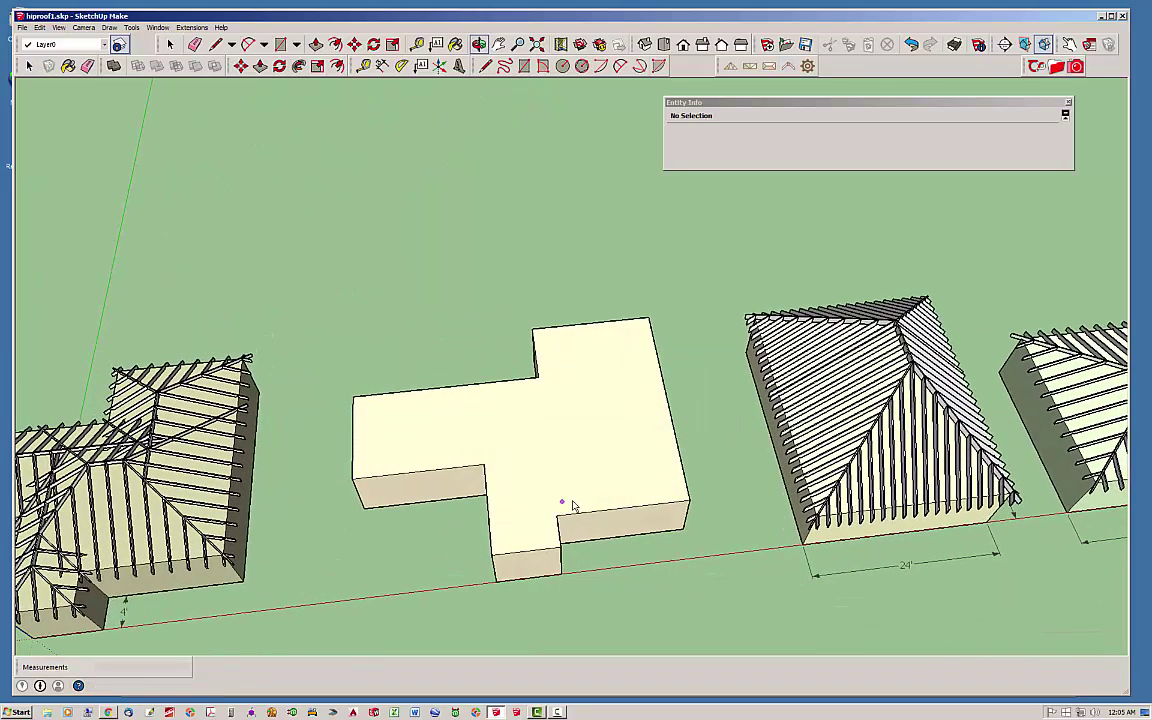
left_click(688, 505)
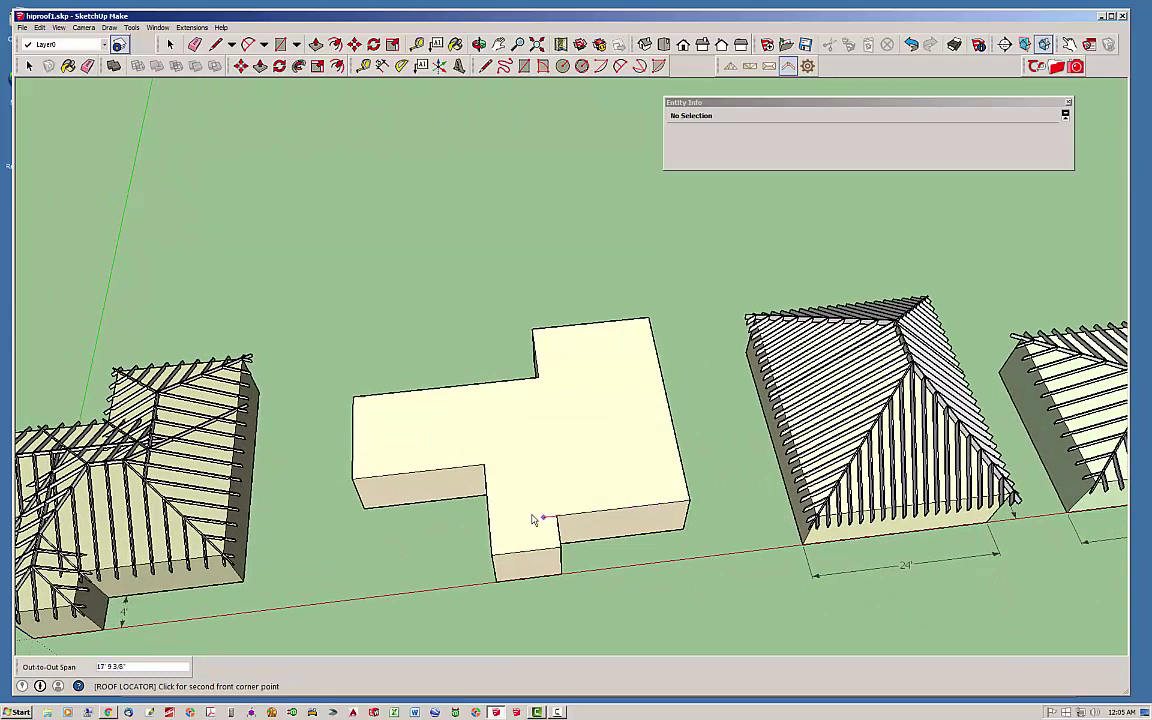
left_click(490, 525)
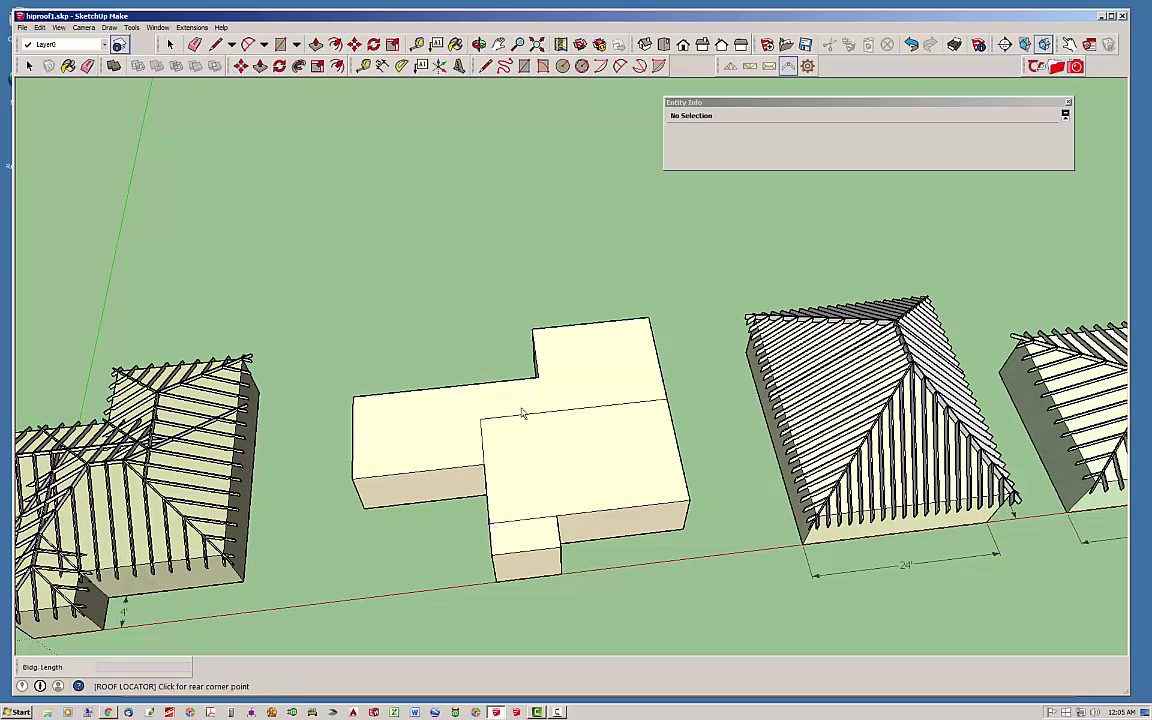
left_click(515, 380)
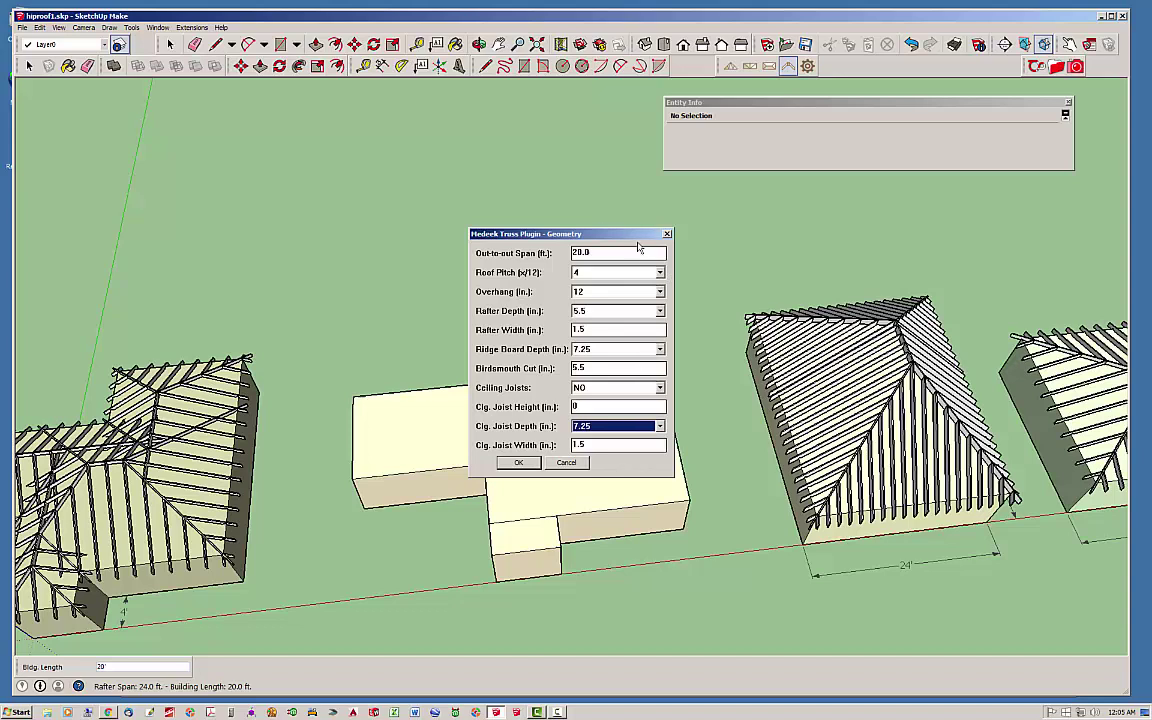
left_click(519, 463)
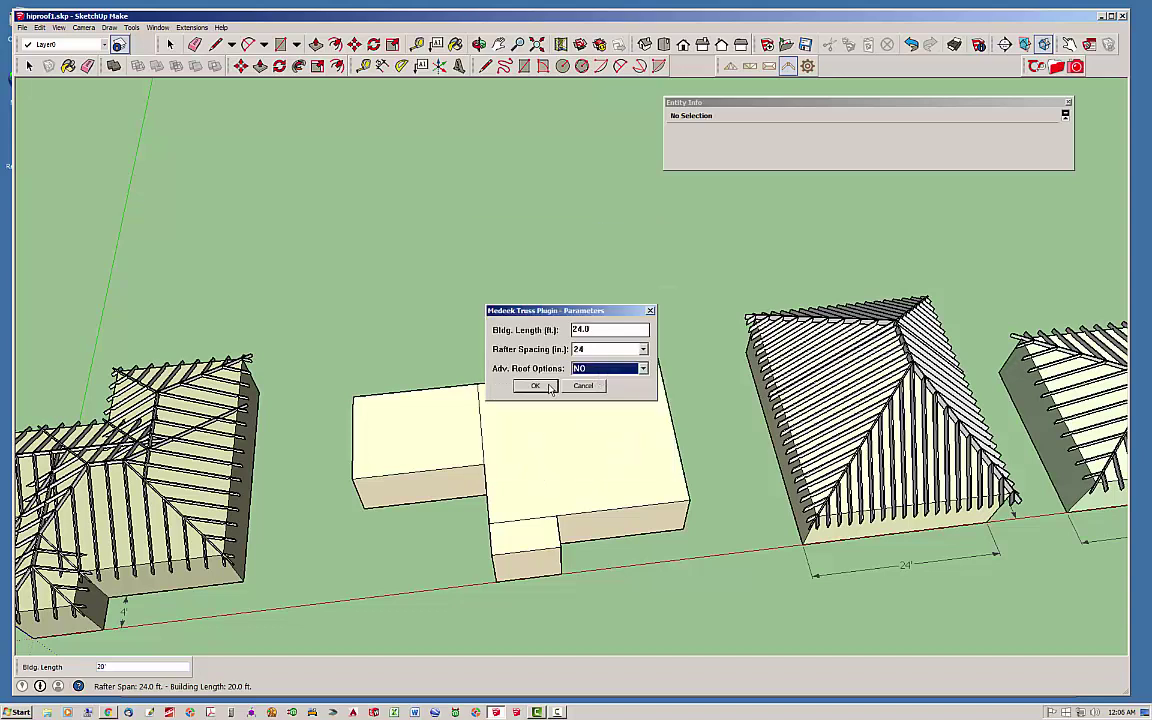
left_click(549, 388)
middle_click_drag(493, 438, 532, 280)
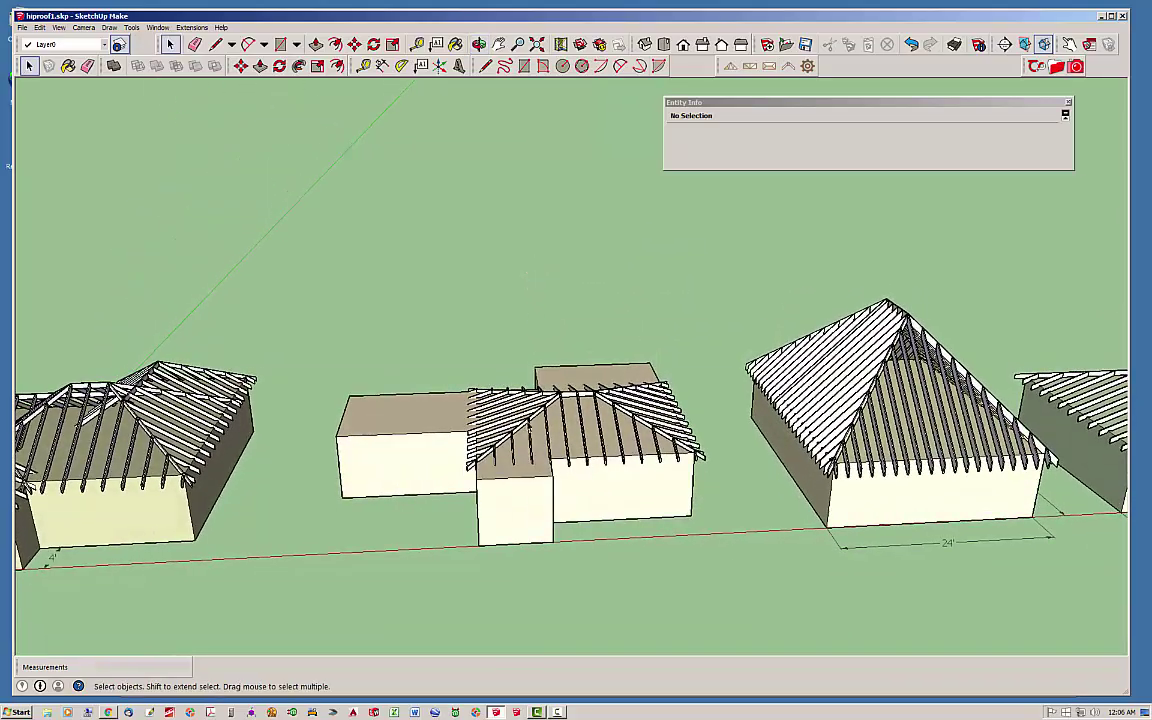
- Look down on the middle building and start the Medeek Truss tool with Hip Roof selected
scroll(476, 385, "up", 3)
middle_click_drag(476, 385, 540, 465)
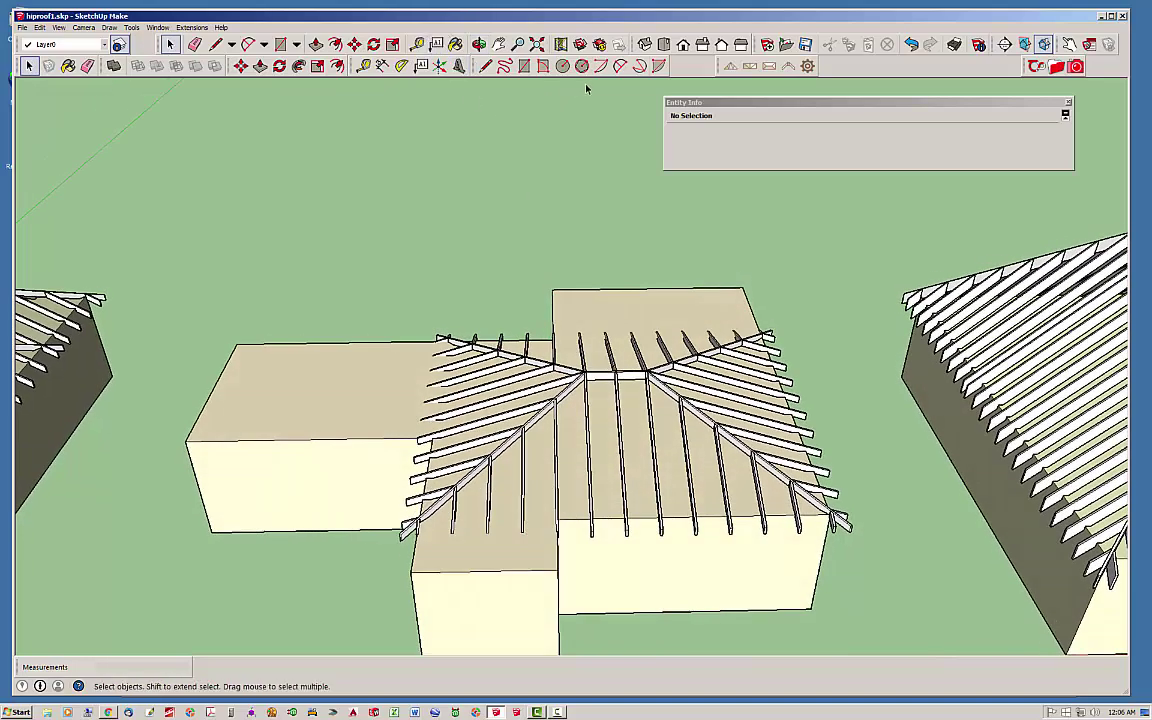
left_click(788, 66)
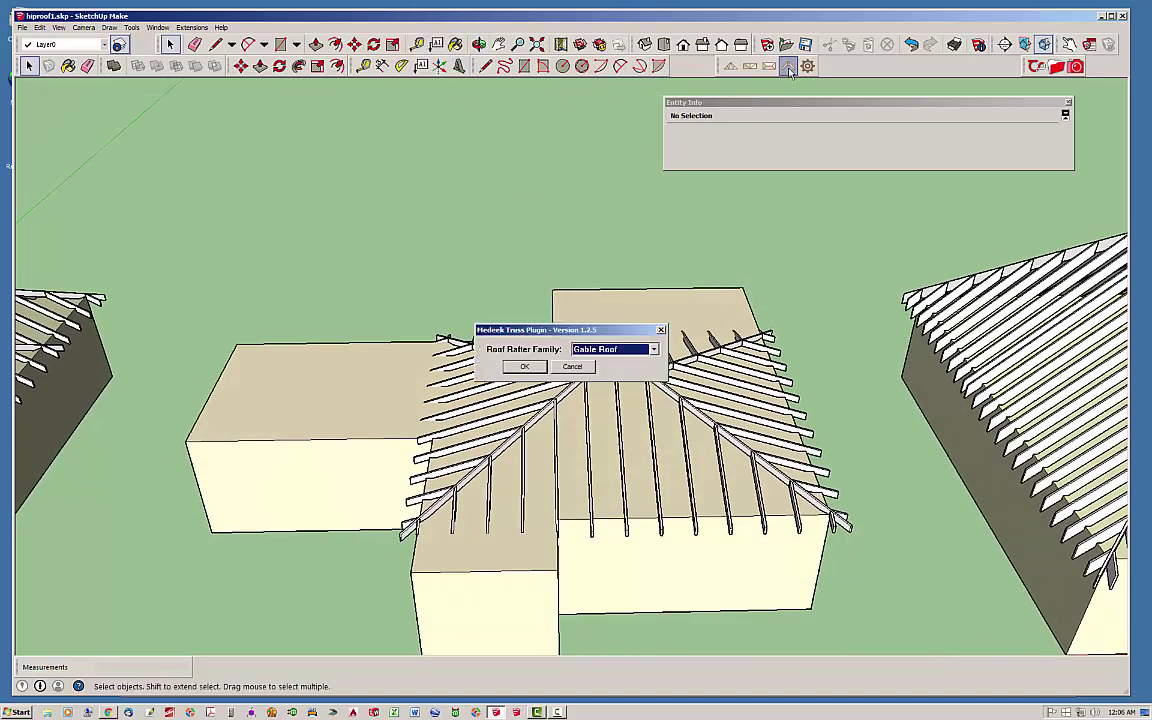
left_click(610, 349)
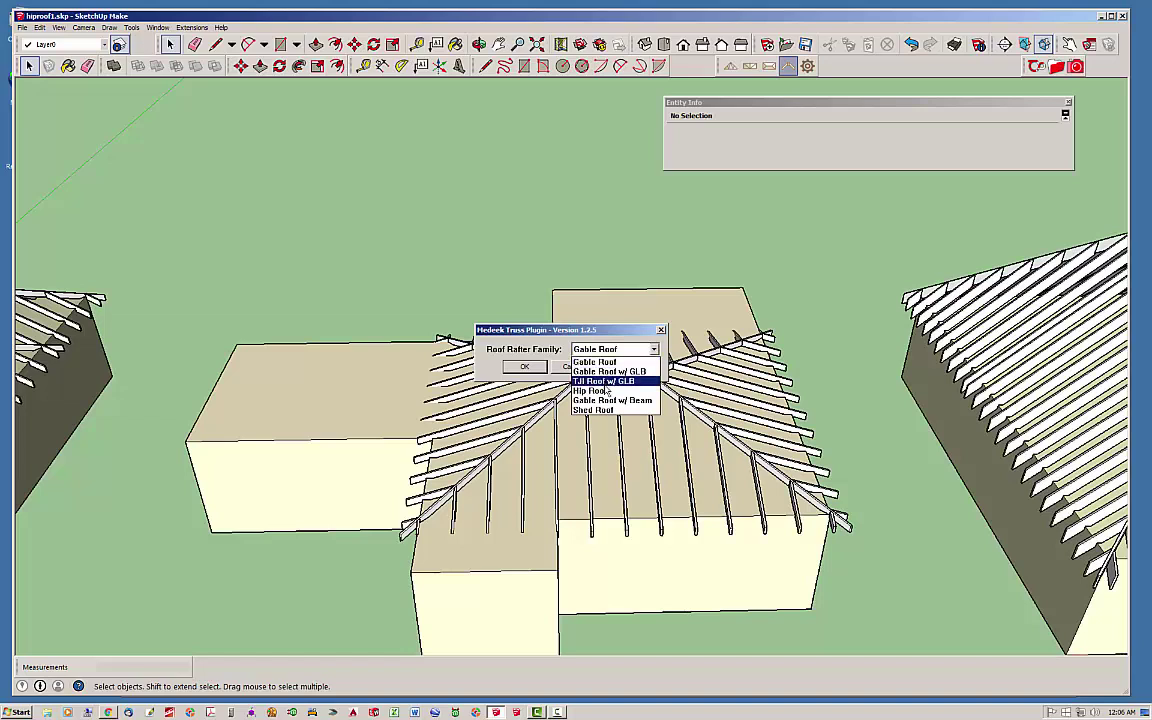
left_click(595, 390)
left_click(524, 366)
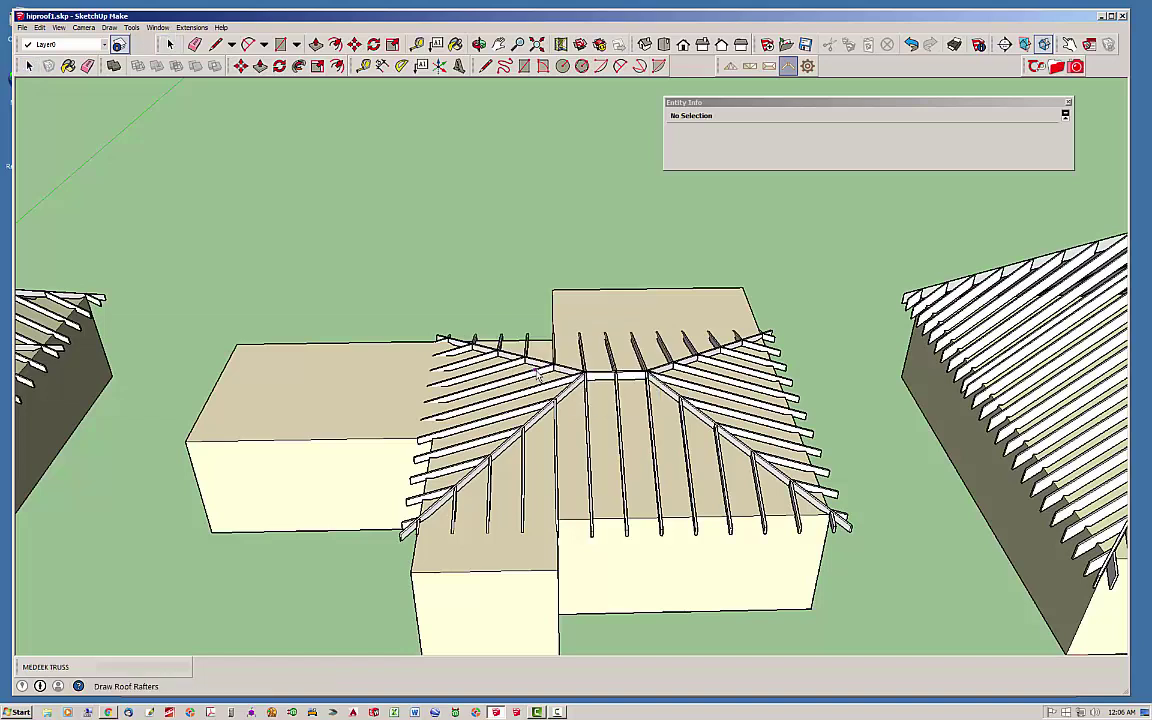
- Mark the front wing's corners and generate its 8 ft-span, 24 ft-long hip roof
left_click(557, 572)
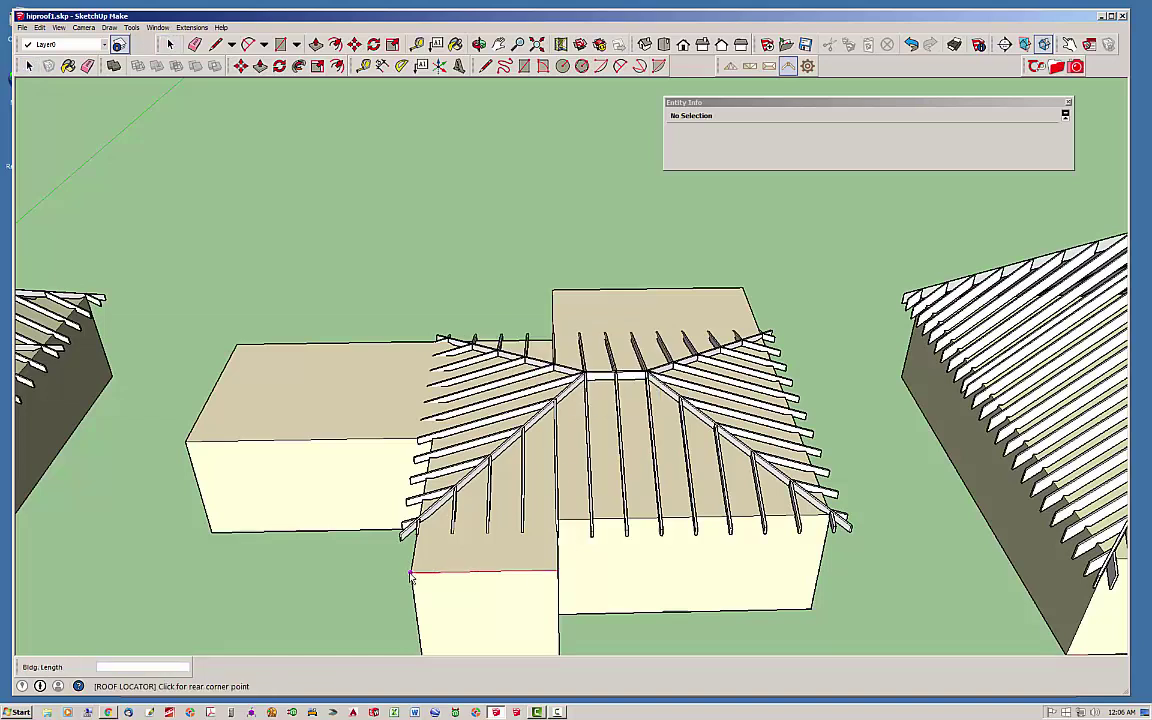
left_click(516, 344)
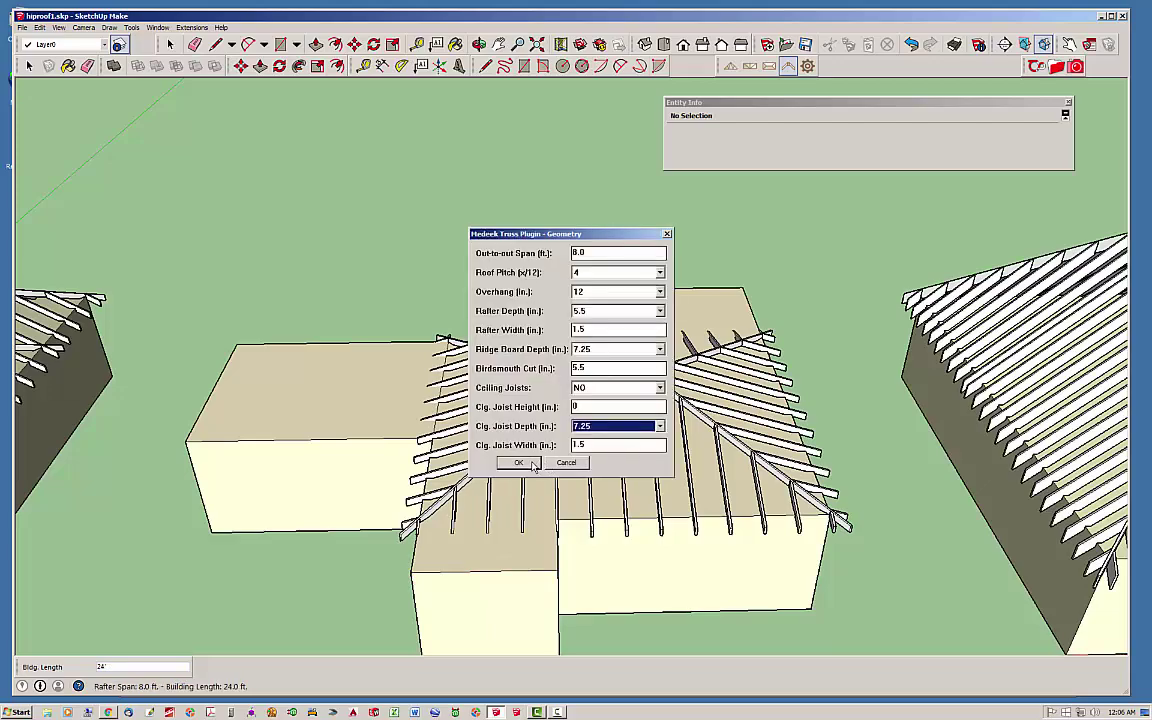
left_click(480, 421)
left_click(545, 390)
middle_click_drag(545, 390, 408, 415)
scroll(515, 412, "up", 2)
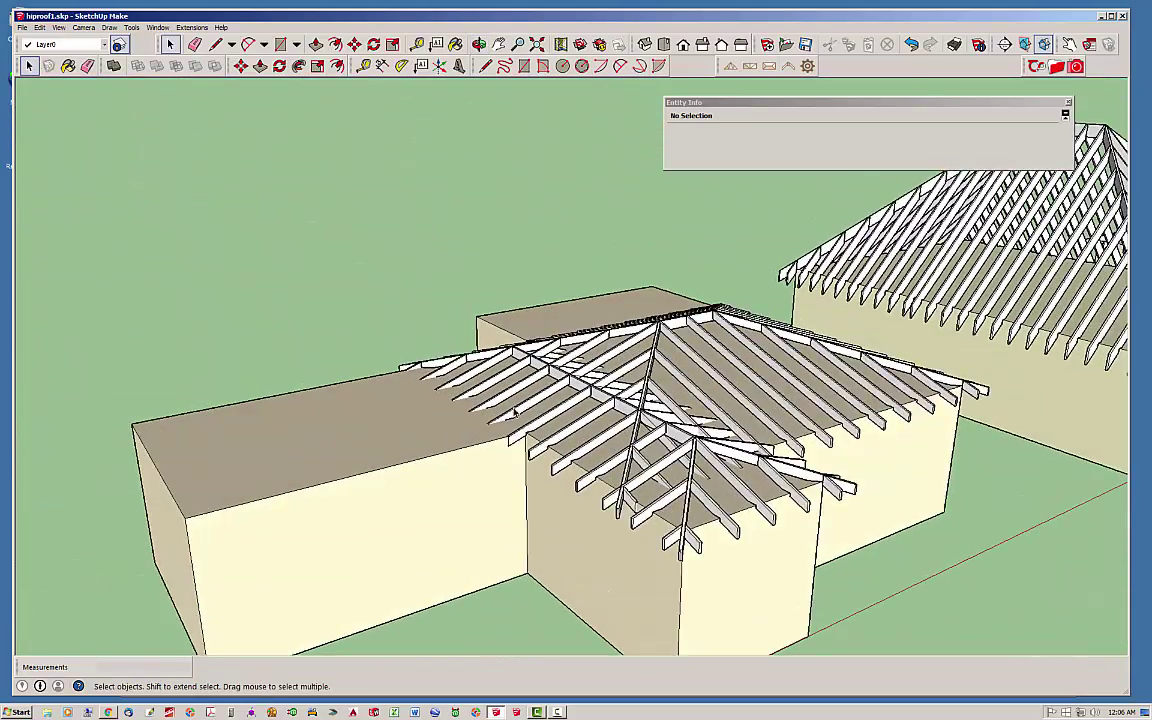
- Choose the Hip Roof family in the Medeek Truss tool for the left wing
left_click(789, 66)
left_click(653, 349)
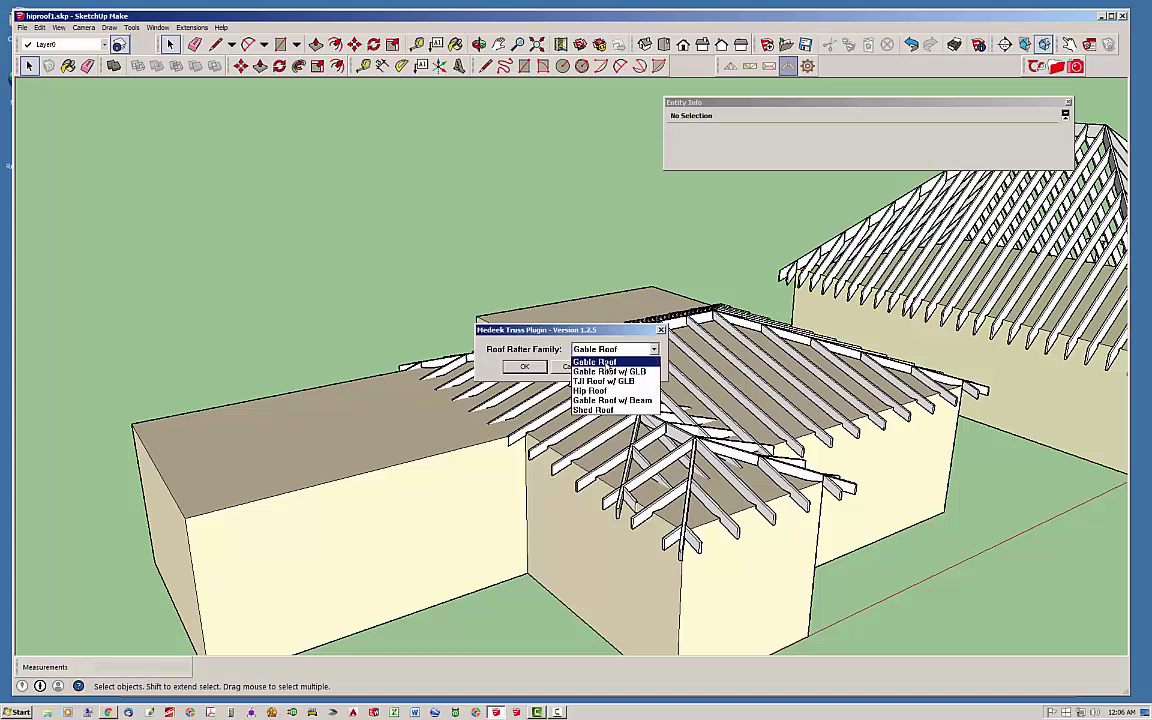
left_click(589, 391)
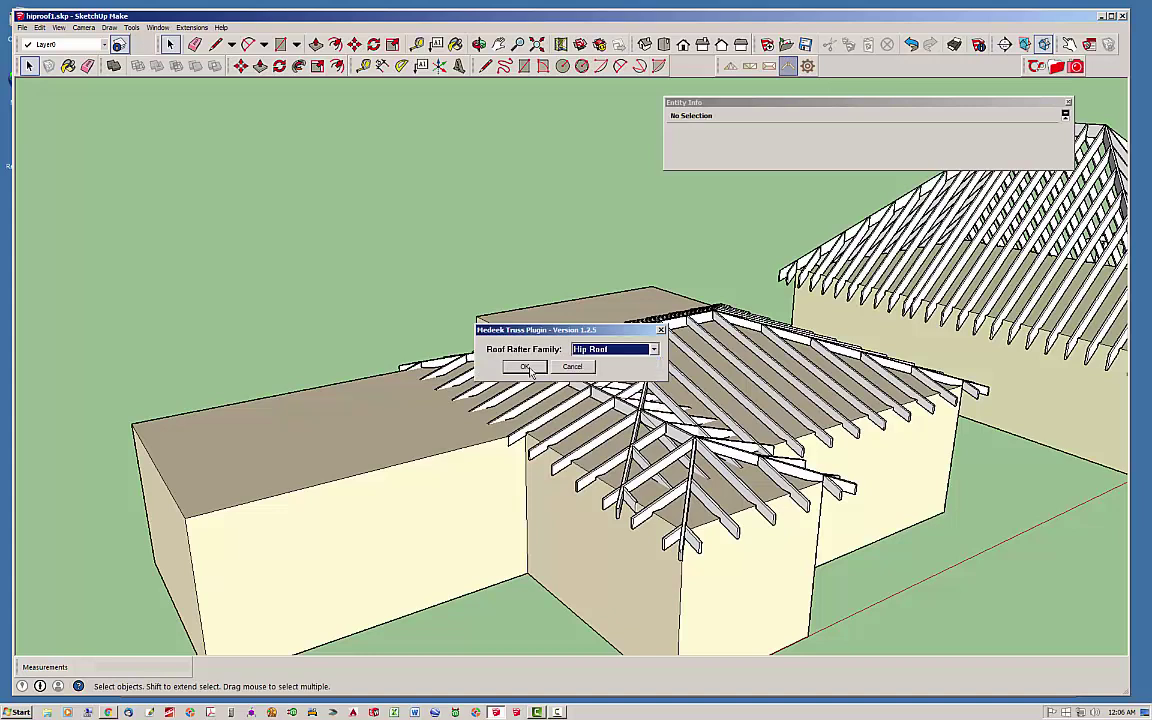
left_click(526, 367)
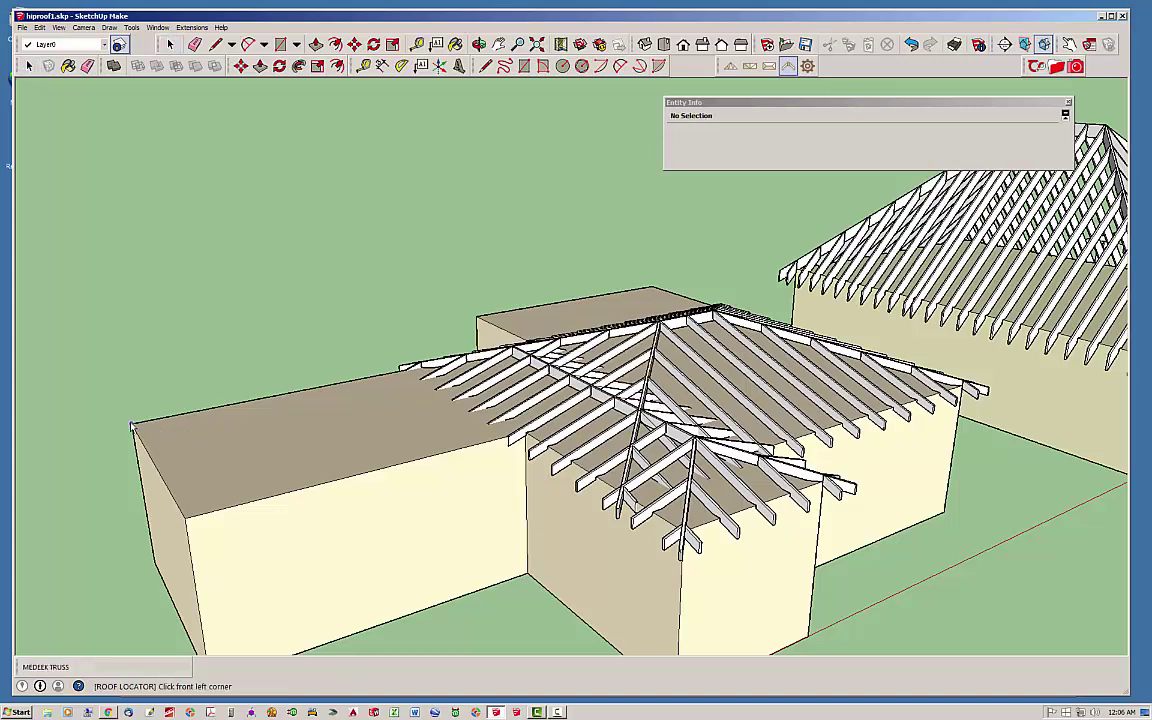
- Pick the left wing's three corners and generate its 12 ft-span, 40 ft-long 4/12 hip roof
left_click(131, 424)
scroll(180, 473, "up", 1)
left_click(185, 517)
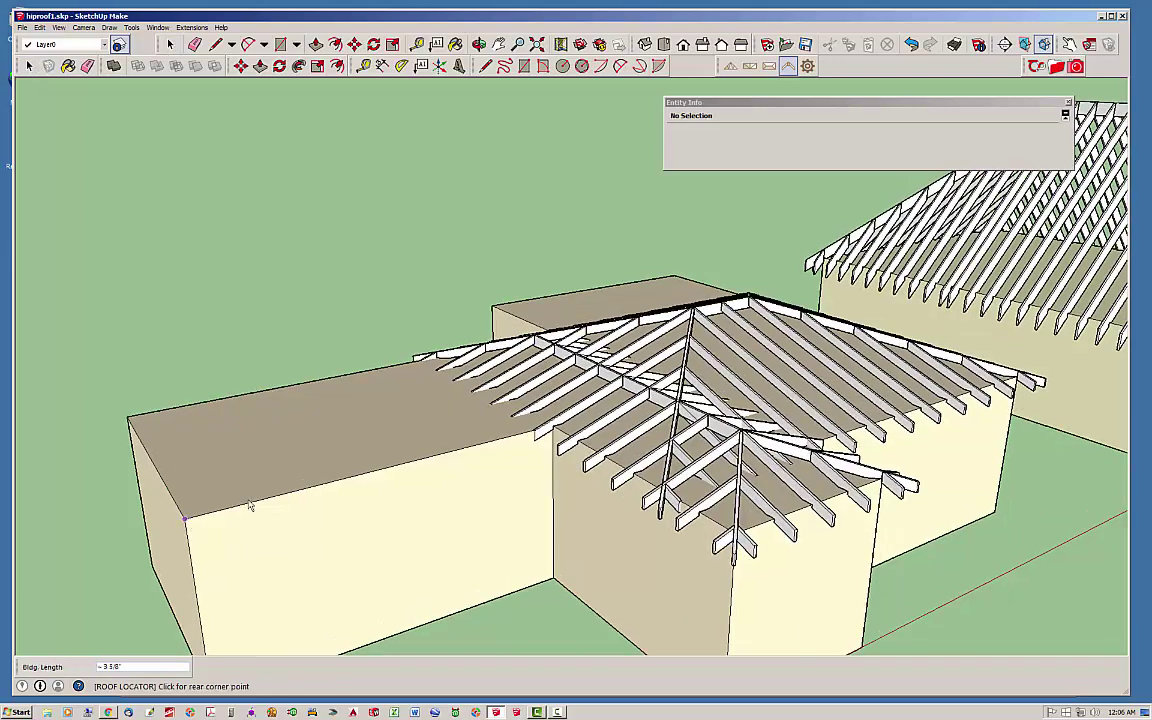
left_click(373, 438)
middle_click_drag(373, 438, 368, 581)
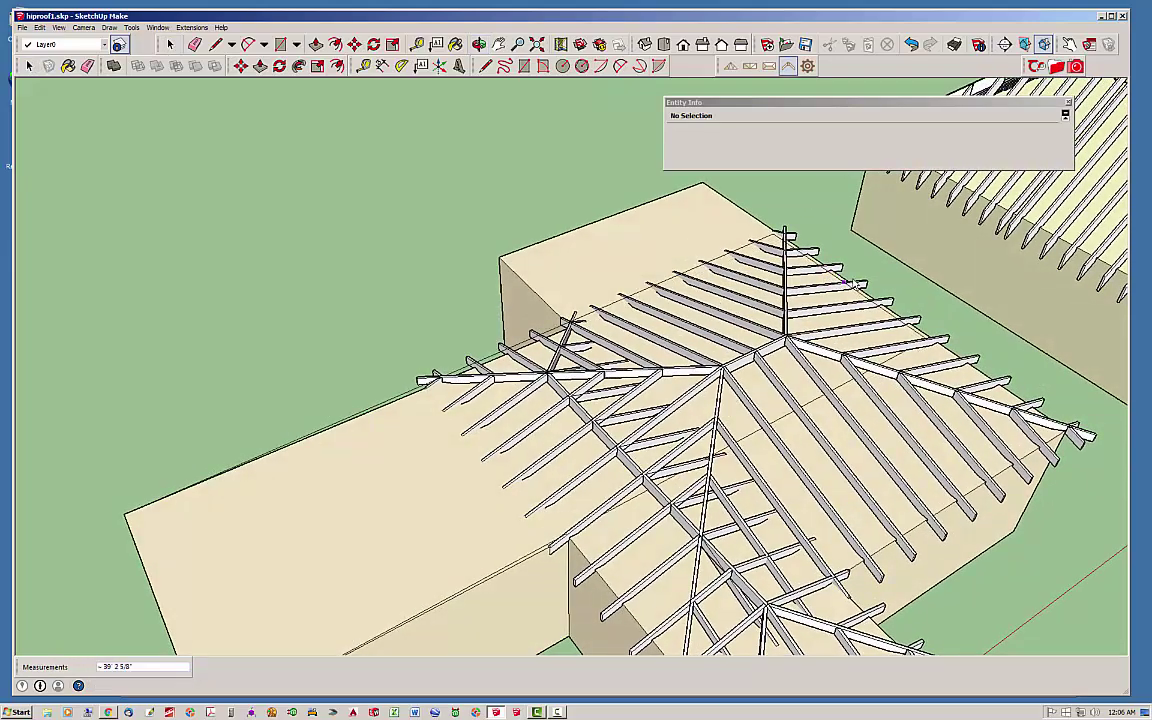
left_click(780, 268)
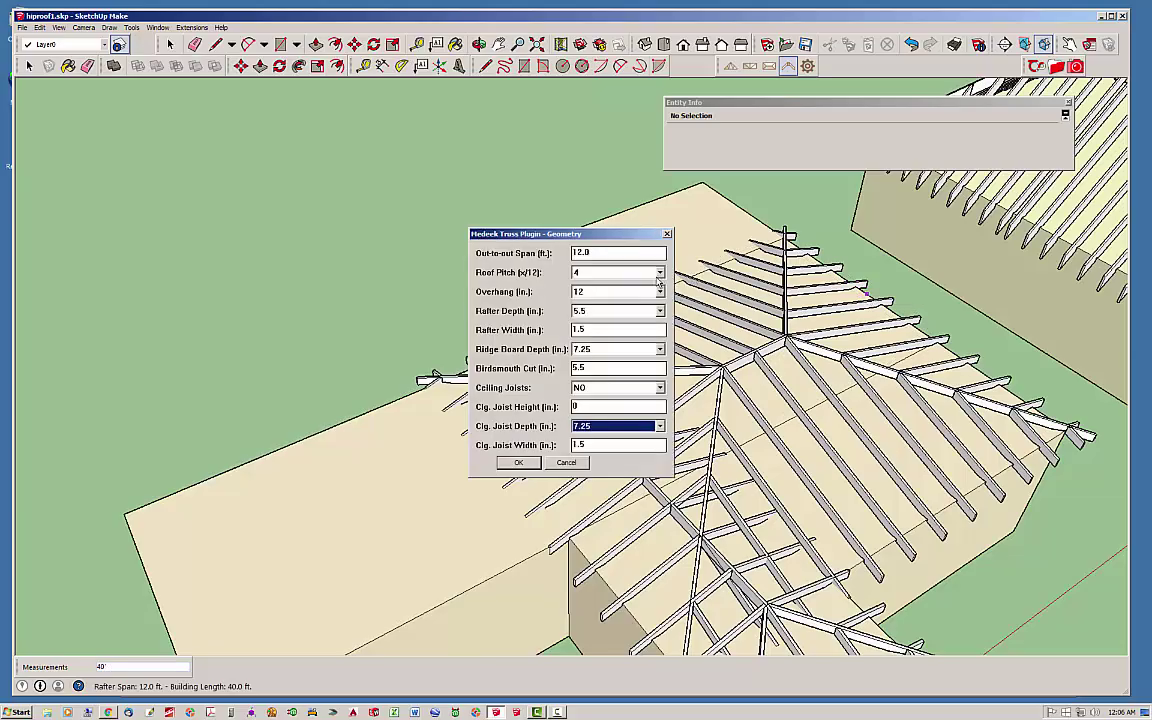
left_click(518, 462)
left_click(533, 388)
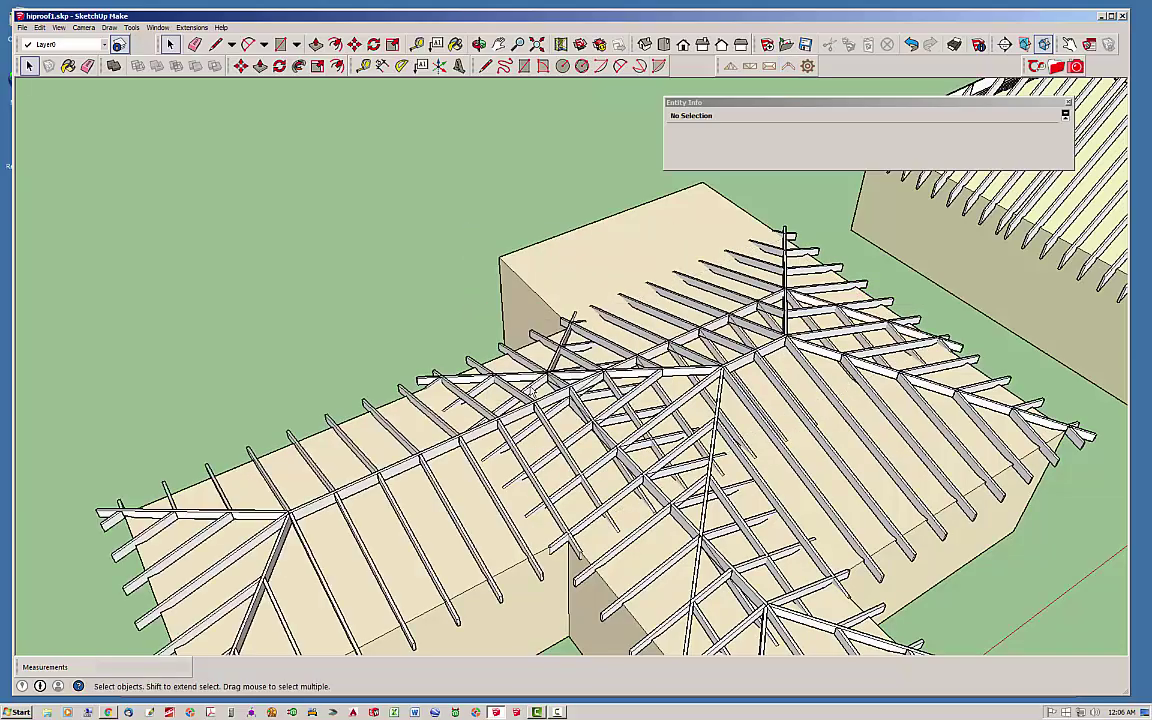
middle_click_drag(479, 352, 712, 226)
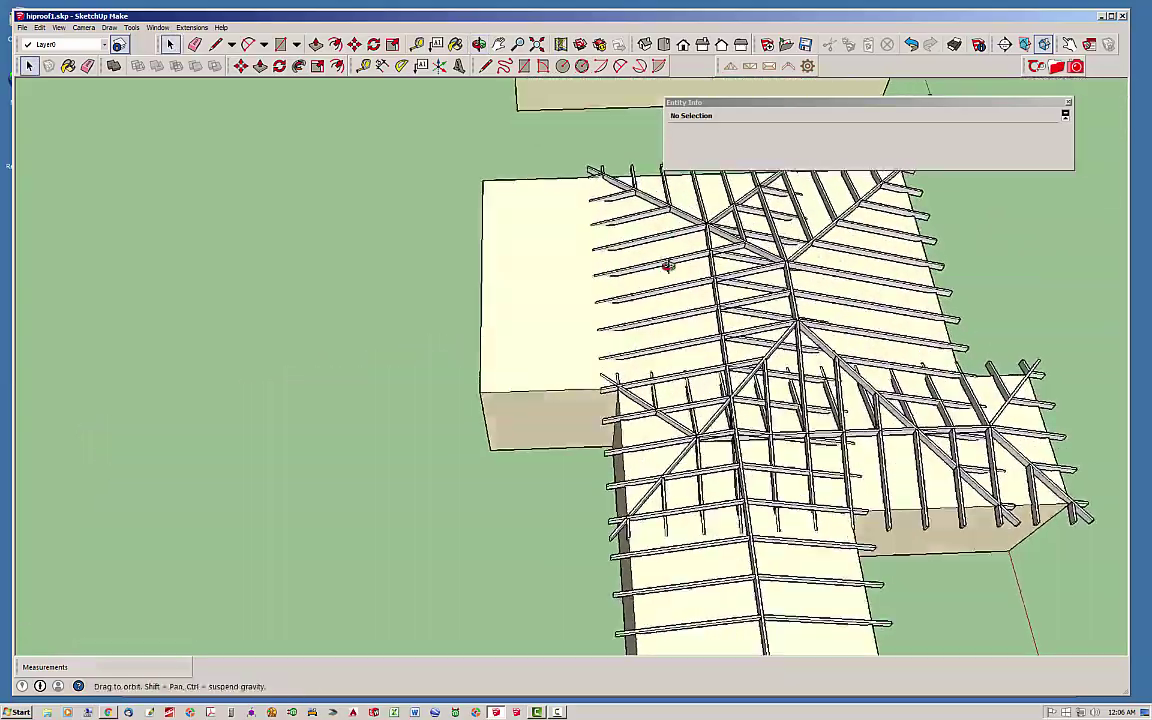
middle_click_drag(668, 265, 575, 200)
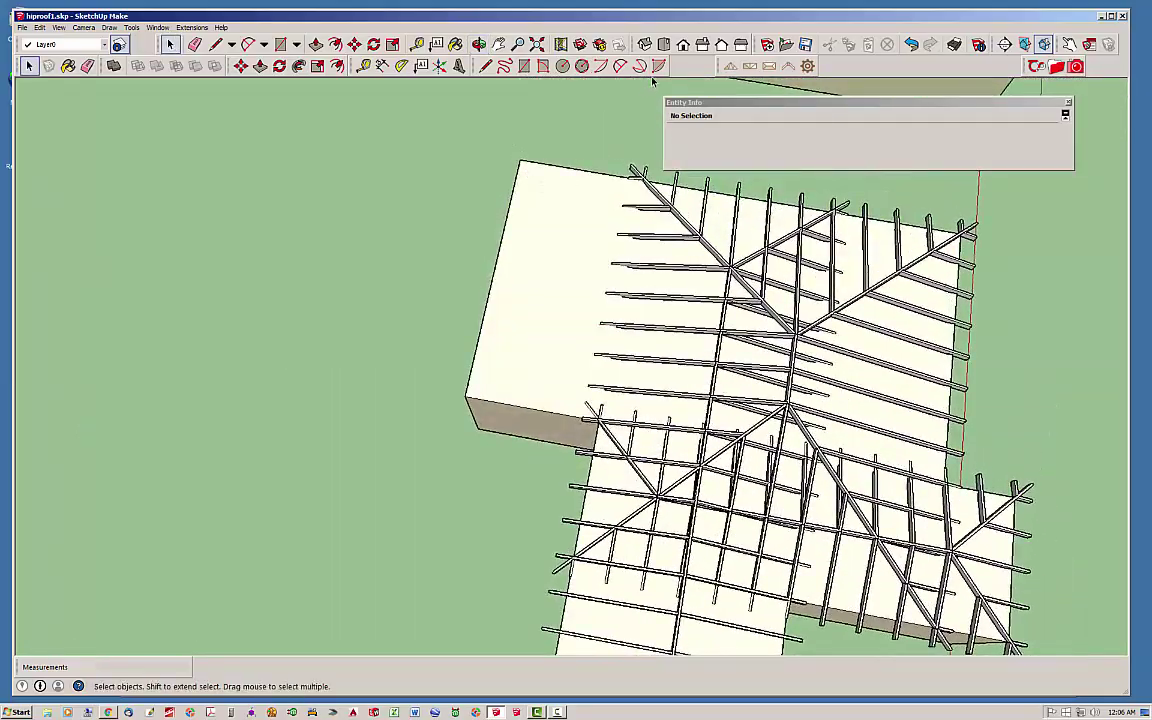
- Choose the Hip Roof family in the Medeek Truss tool for the back section
left_click(788, 66)
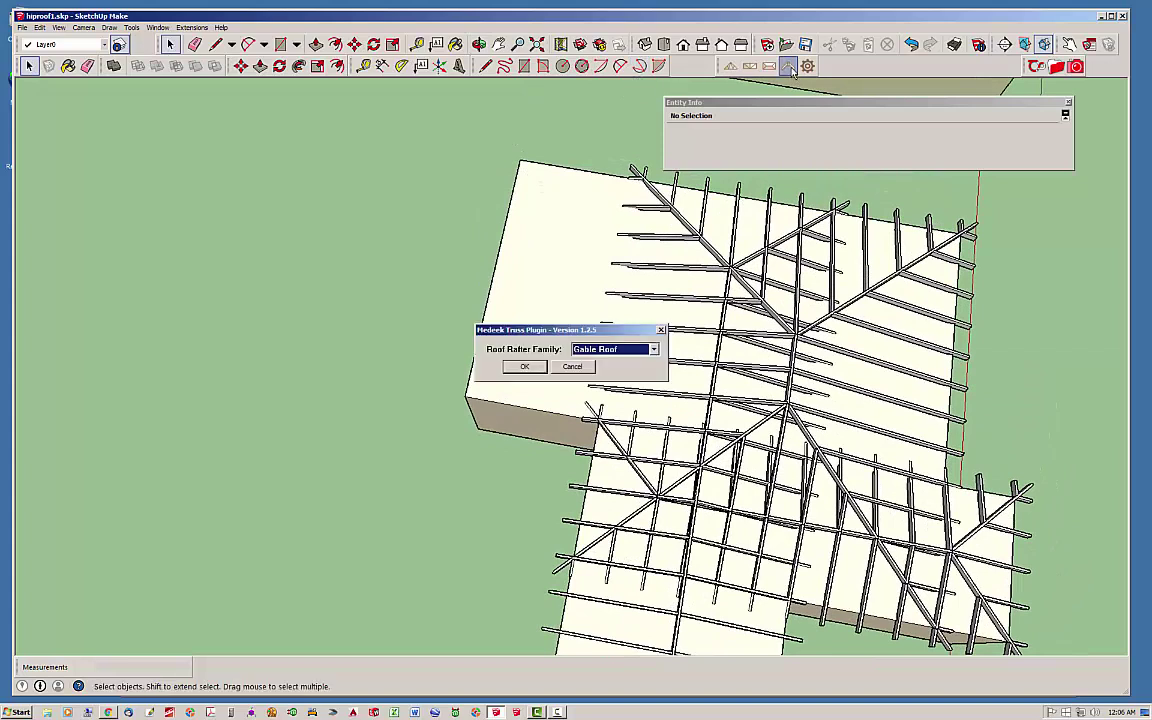
left_click(610, 349)
left_click(587, 396)
left_click(524, 366)
- Mark the back section's corners and generate its 16 ft-span, 28 ft-long hip roof
left_click(519, 161)
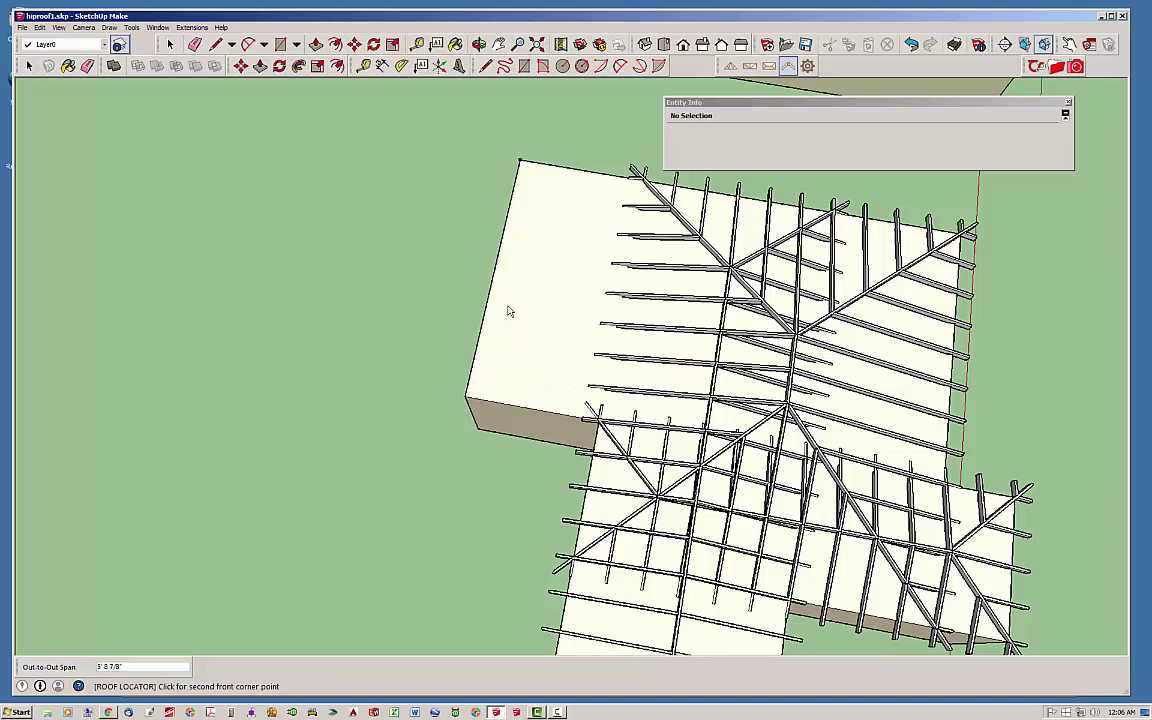
left_click(466, 397)
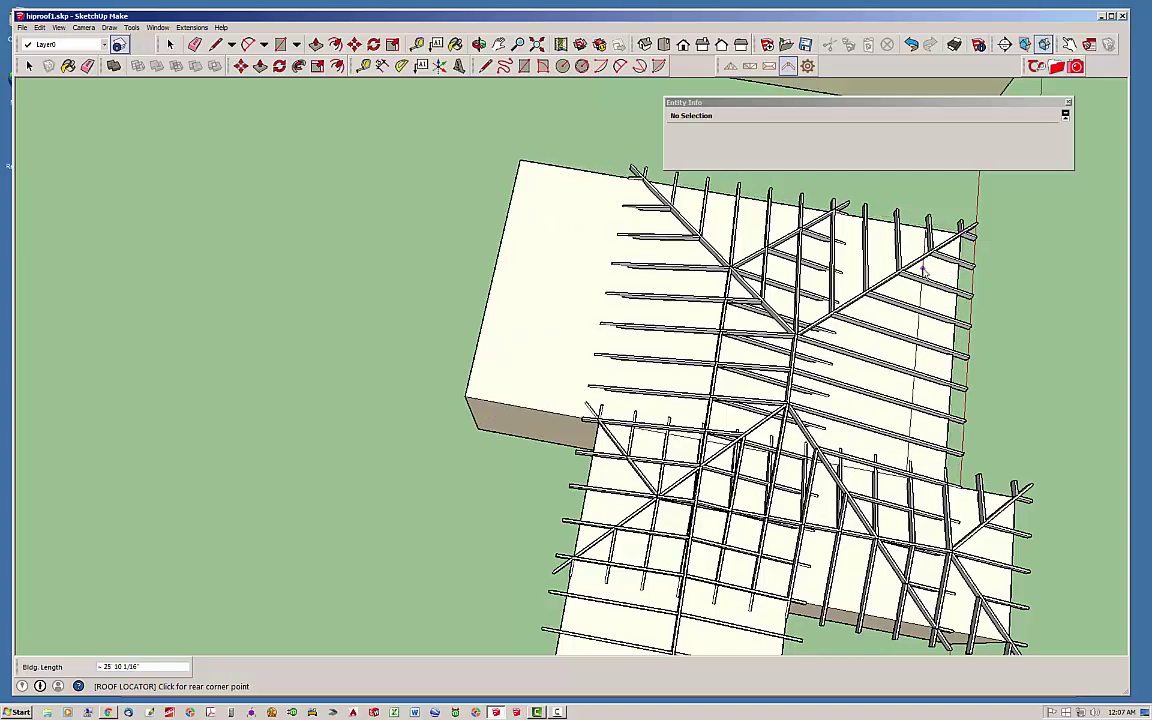
middle_click_drag(930, 345, 651, 175)
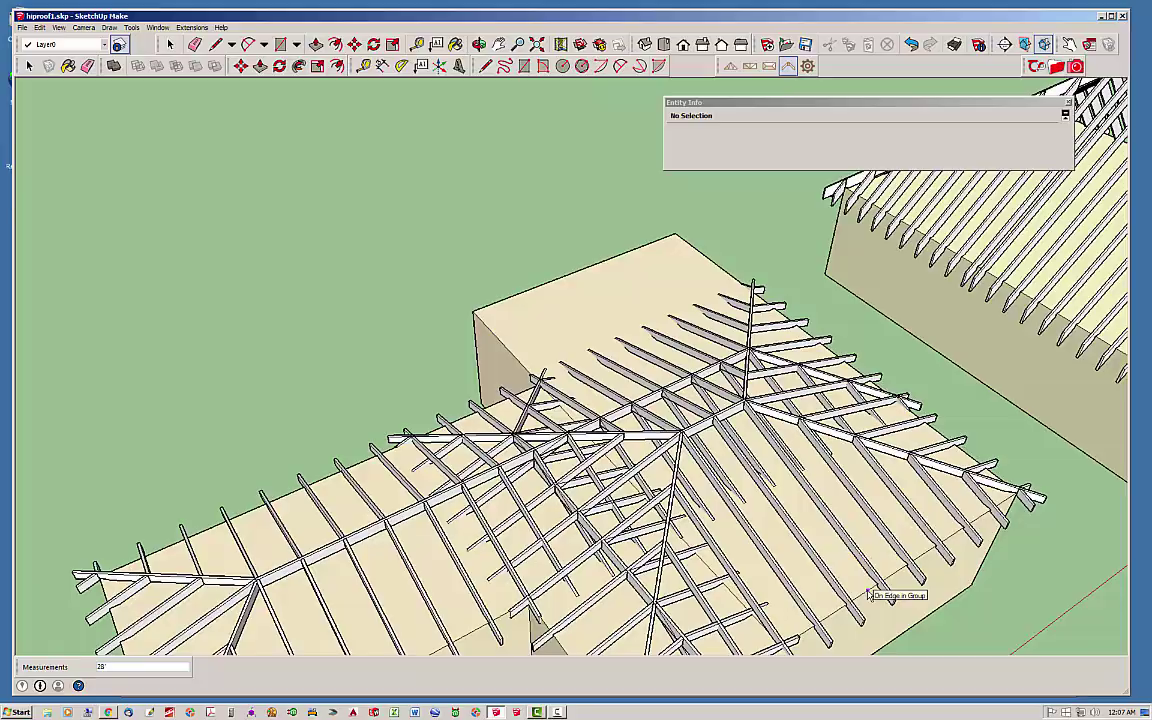
left_click(868, 594)
left_click(481, 418)
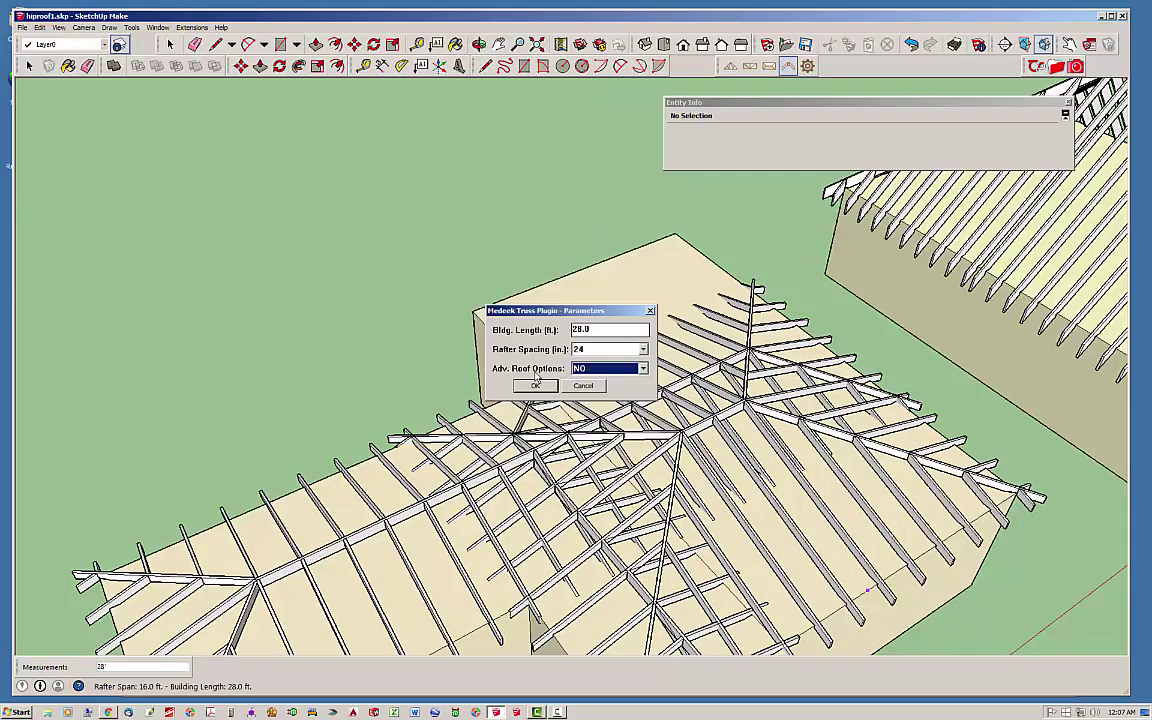
left_click(536, 384)
middle_click_drag(534, 416, 526, 276)
- Orbit and zoom around the middle multi-section hip-roof house
scroll(652, 418, "down", 10)
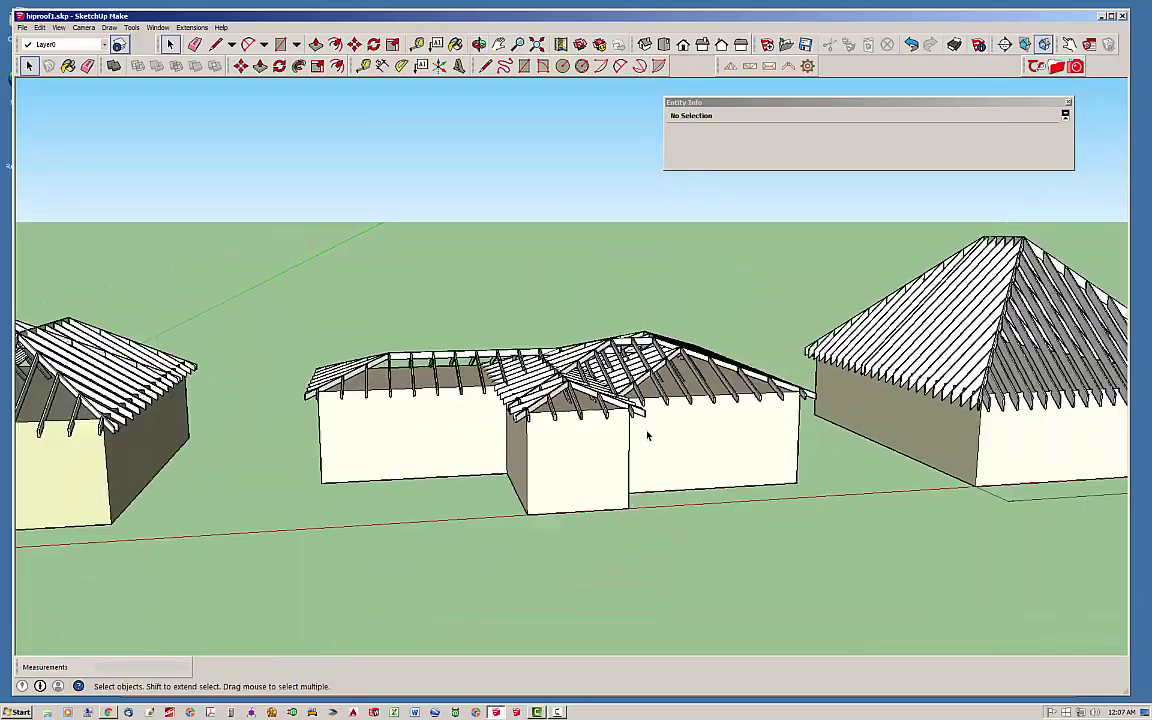
middle_click_drag(380, 444, 552, 527)
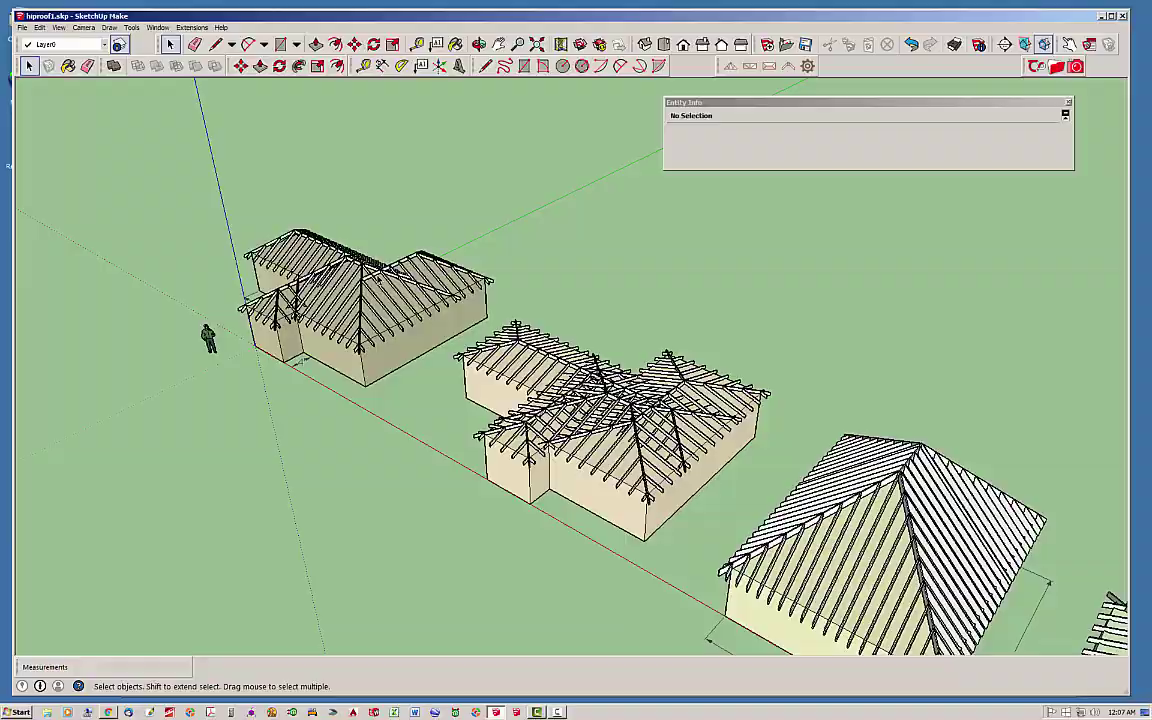
scroll(740, 398, "up", 5)
middle_click_drag(740, 398, 566, 385)
scroll(640, 400, "up", 3)
scroll(566, 385, "down", 5)
middle_click_drag(494, 275, 527, 303)
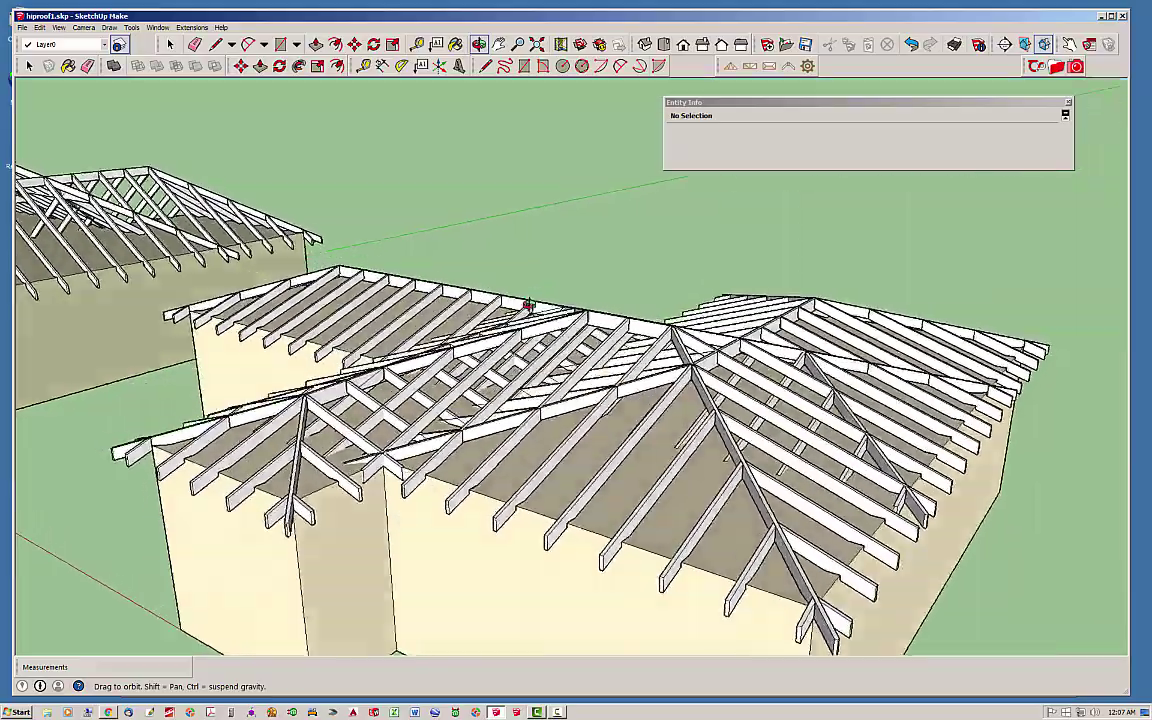
scroll(630, 362, "up", 5)
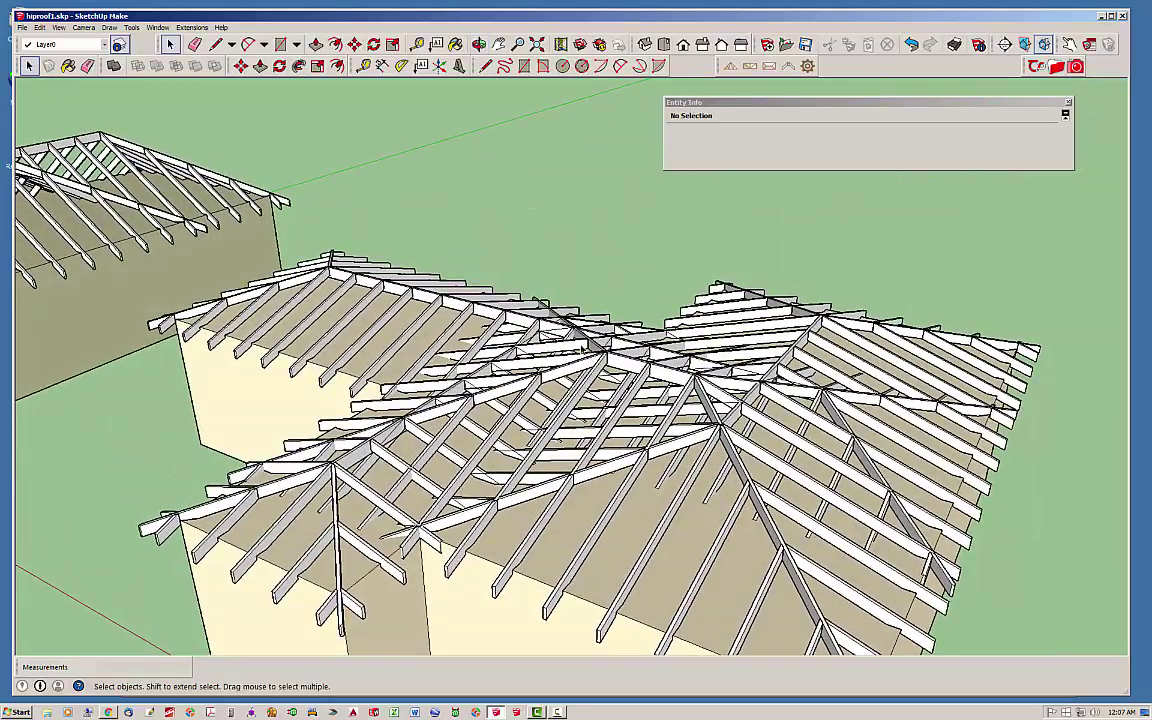
scroll(375, 449, "up", 8)
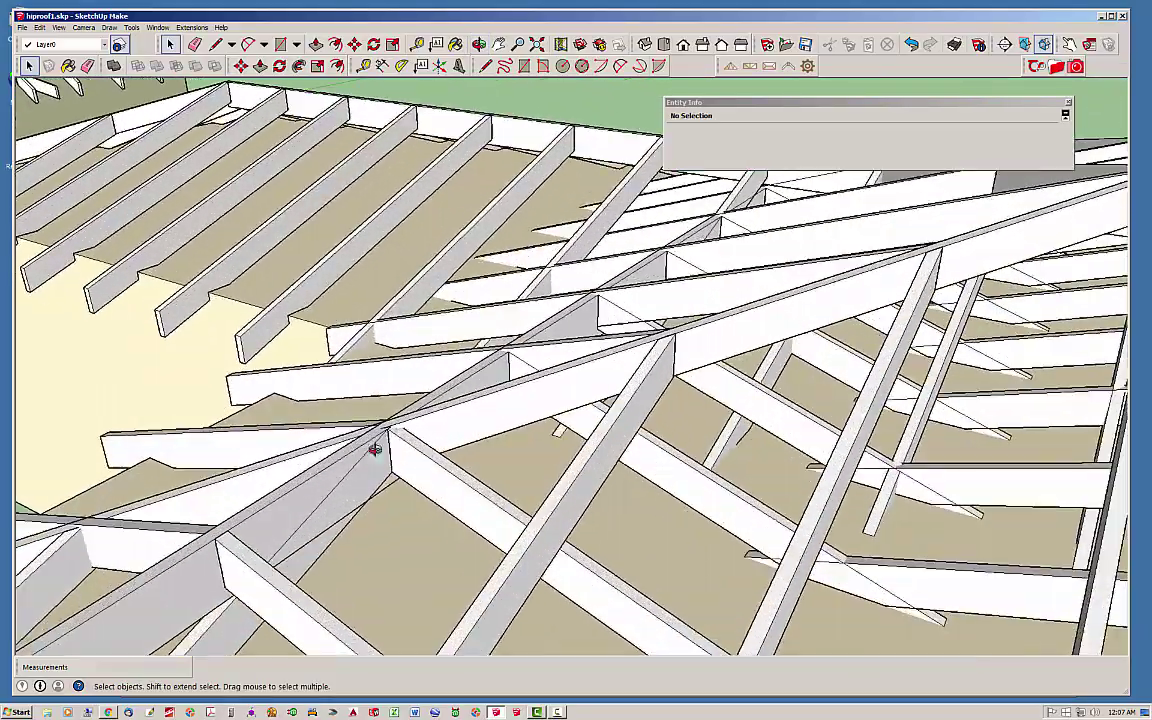
- Inspect the crossing hip rafters up close at a low angle, then zoom back out
middle_click_drag(375, 449, 421, 452)
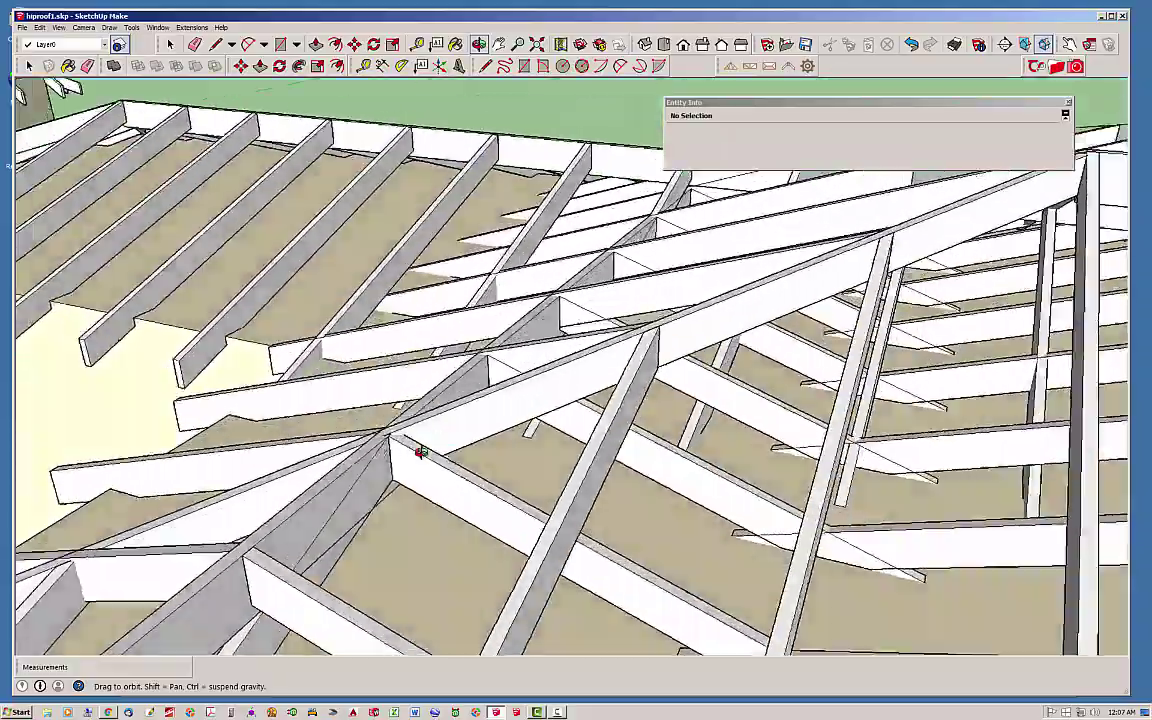
scroll(421, 452, "down", 4)
scroll(432, 336, "up", 7)
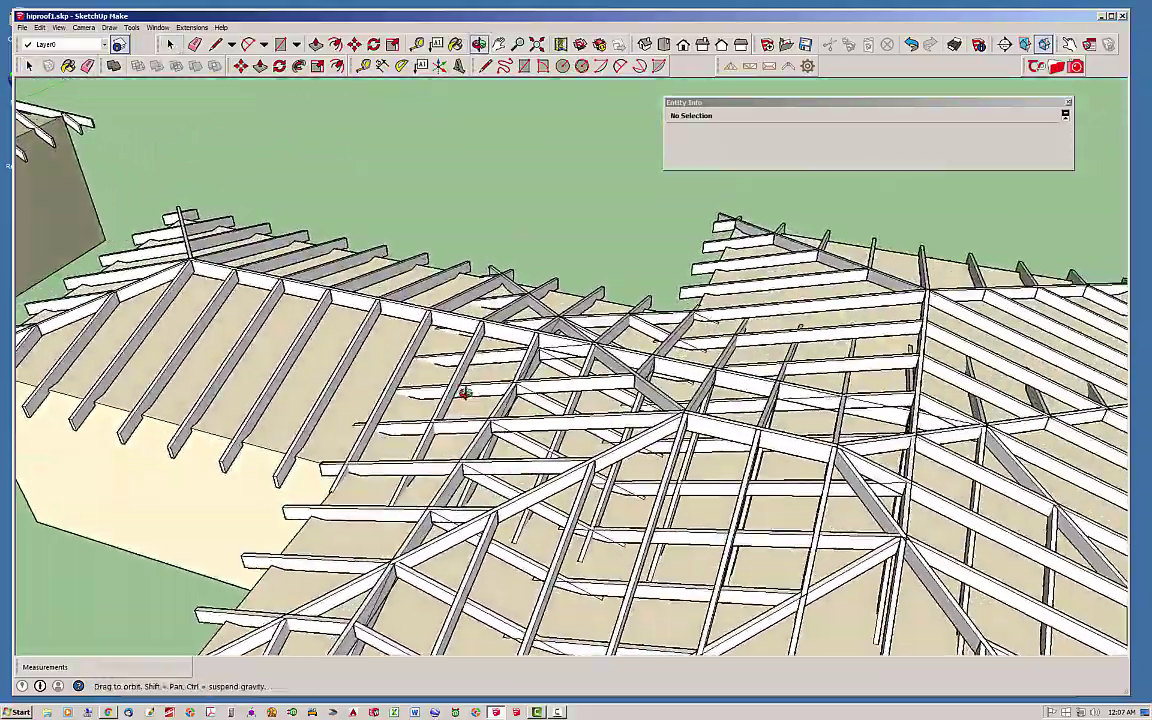
scroll(534, 403, "up", 1)
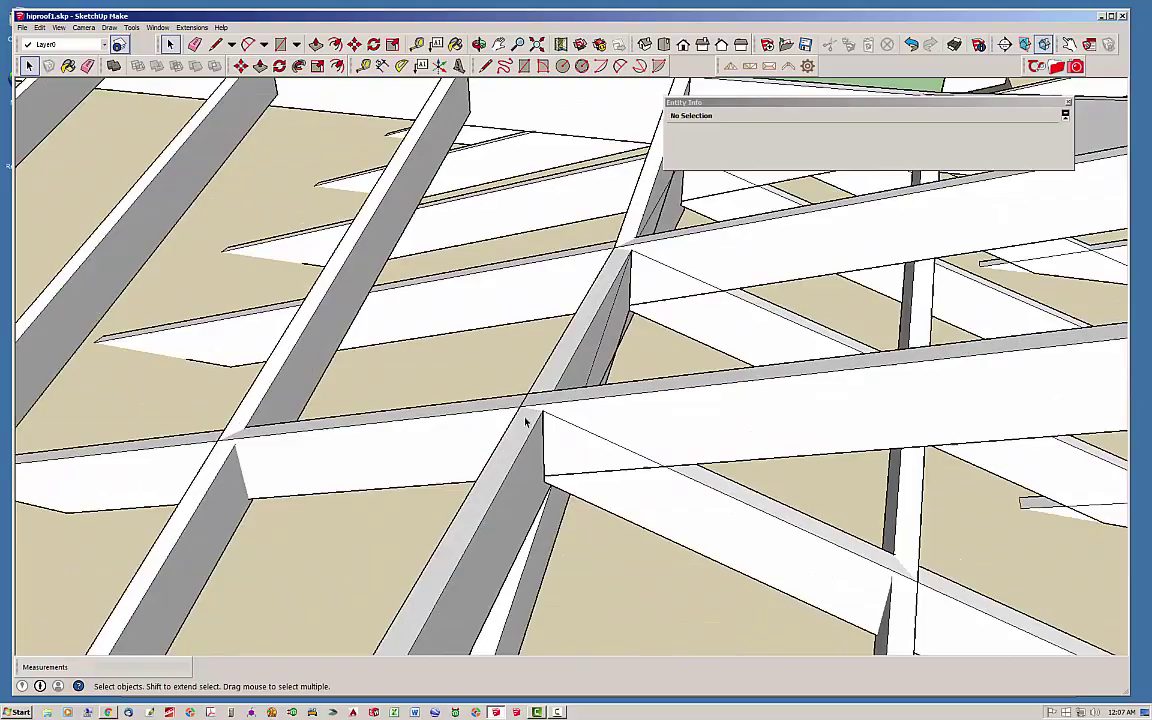
middle_click_drag(527, 419, 668, 262)
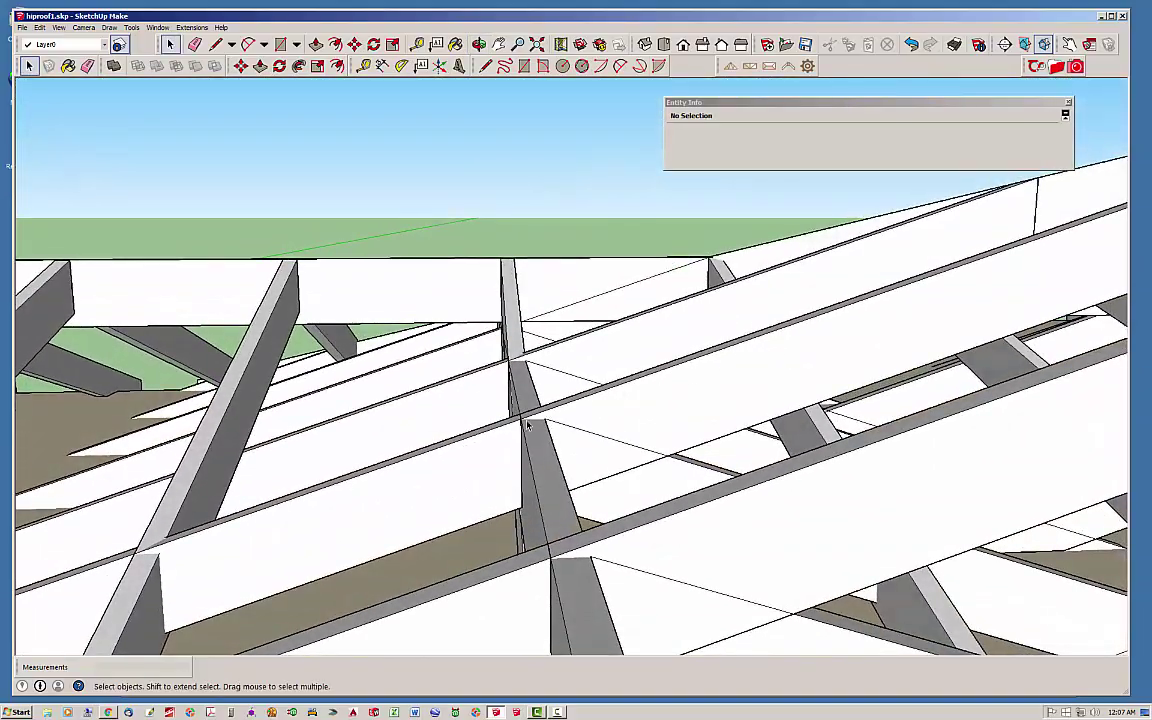
scroll(524, 406, "down", 5)
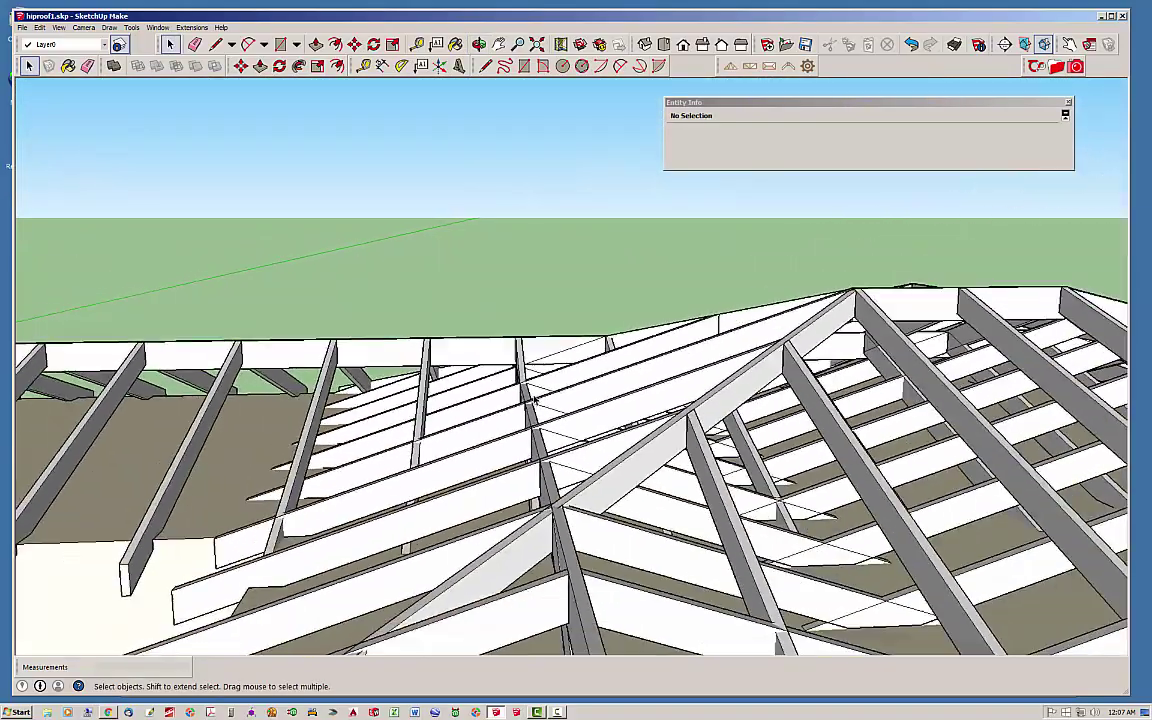
middle_click_drag(524, 406, 464, 385)
scroll(472, 392, "up", 6)
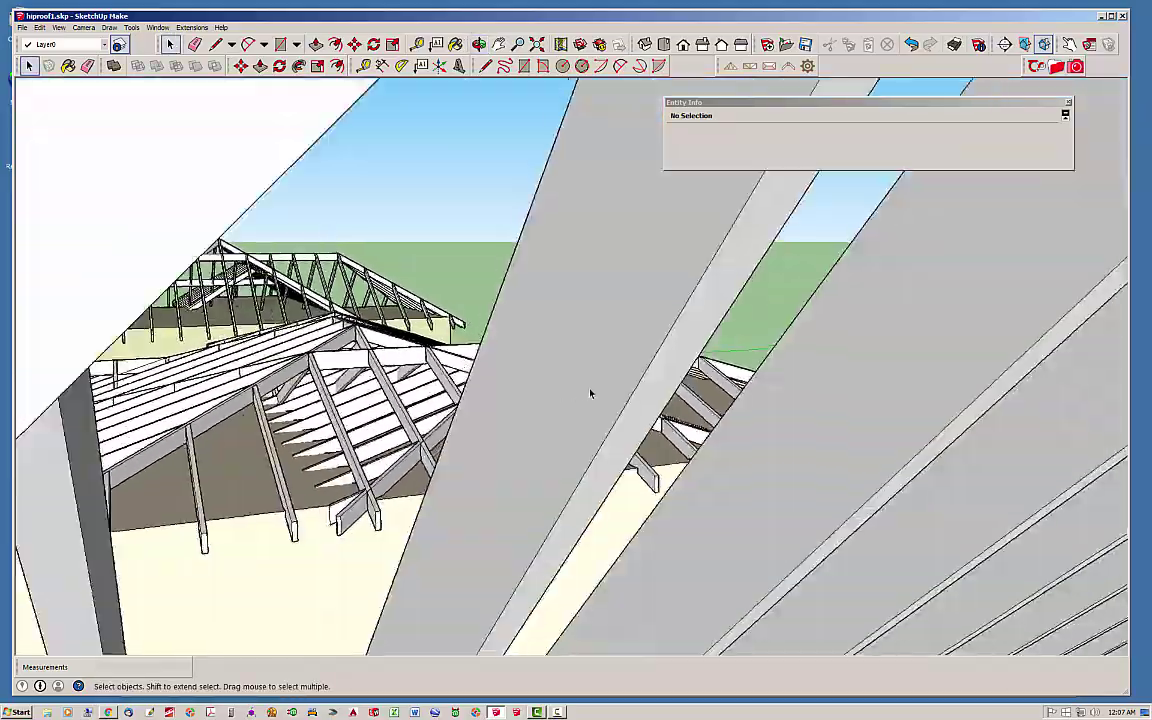
middle_click_drag(540, 386, 609, 463)
scroll(608, 460, "up", 5)
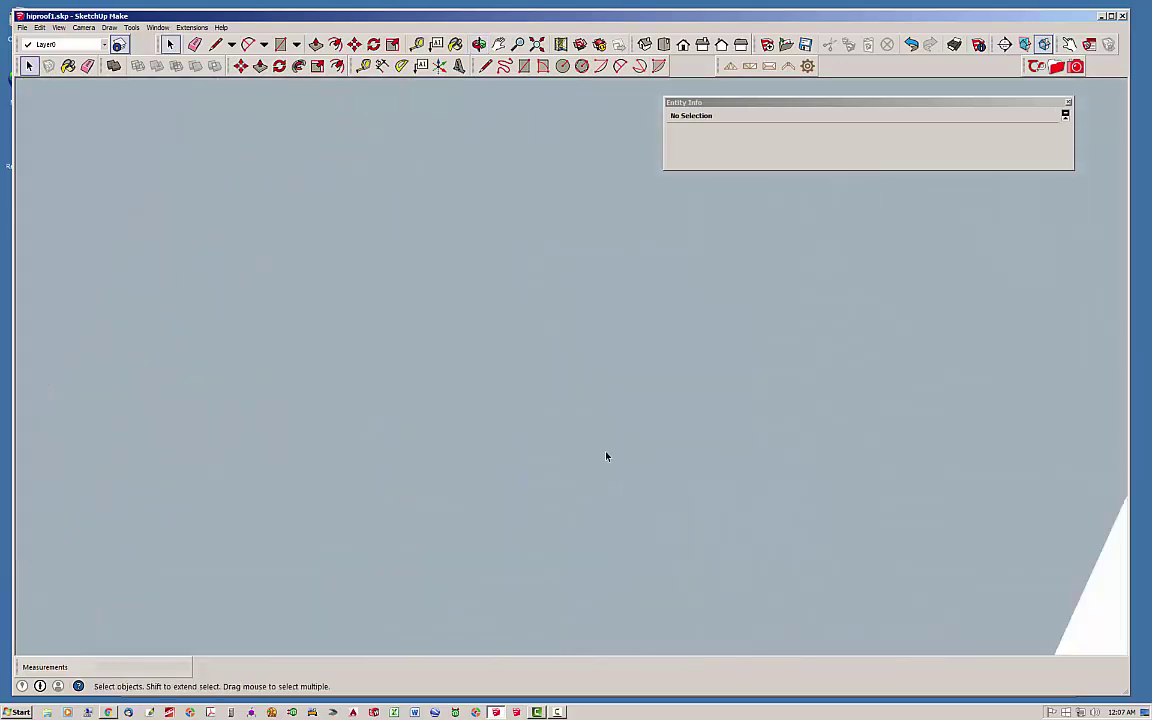
scroll(722, 483, "down", 8)
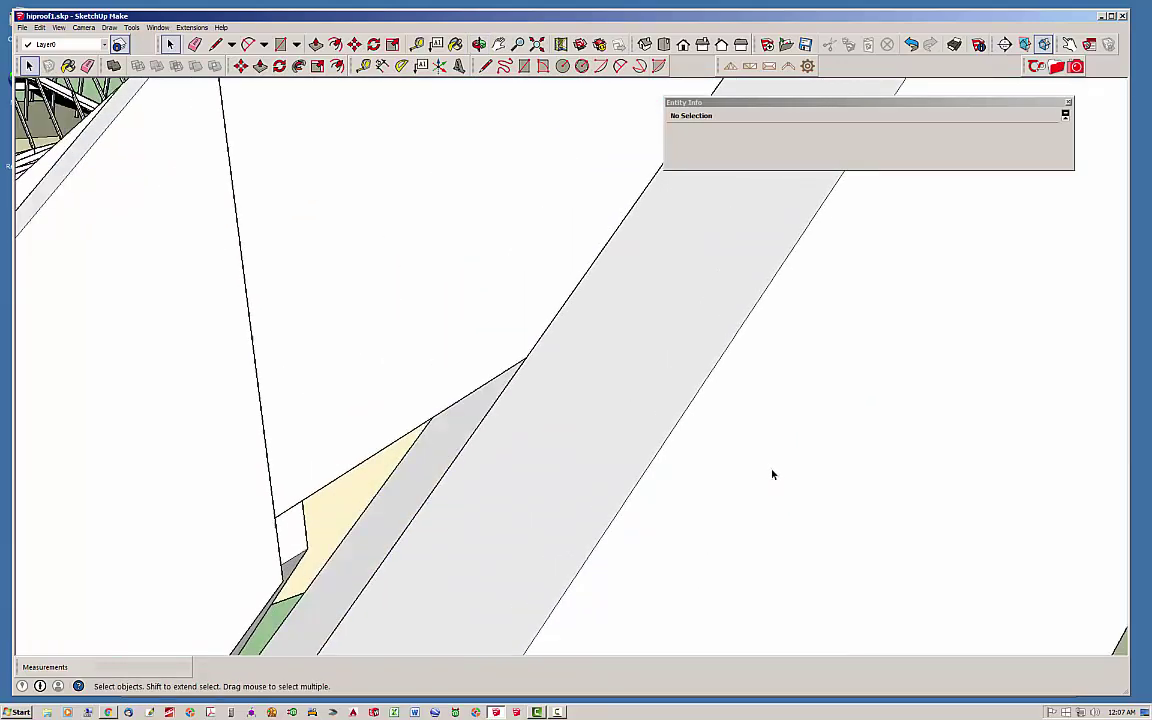
scroll(813, 472, "down", 6)
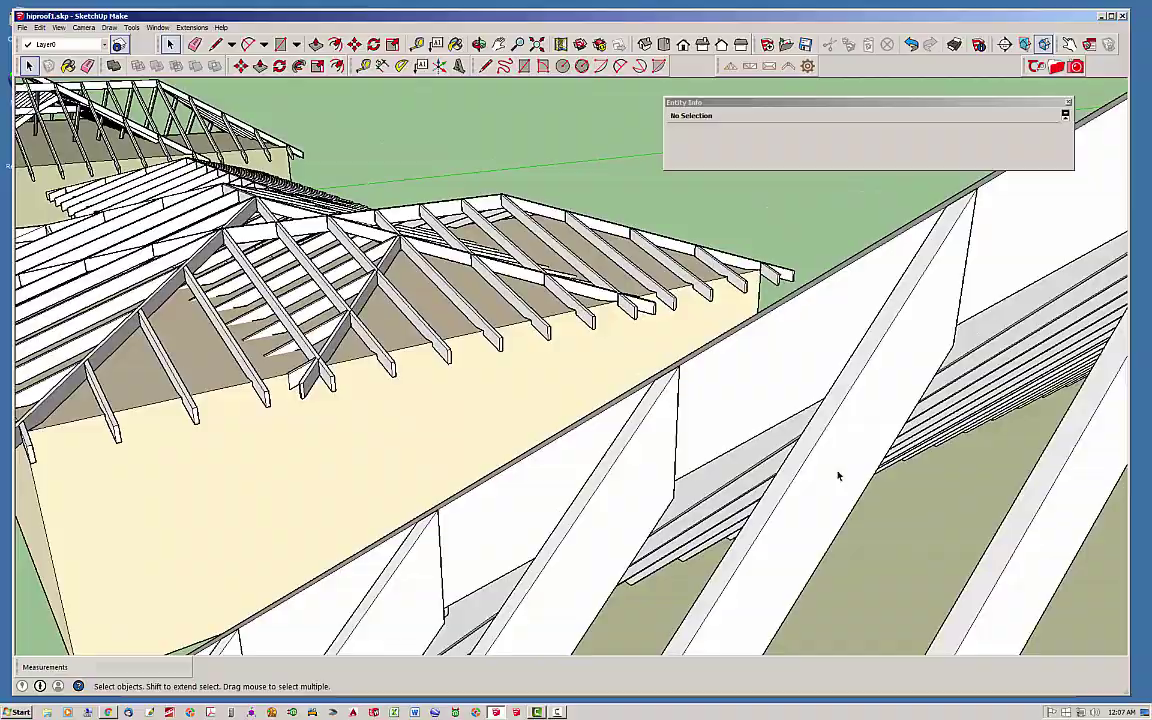
- Zoom out, orbit and pan along the red axis until all four framed houses are visible
scroll(441, 385, "down", 8)
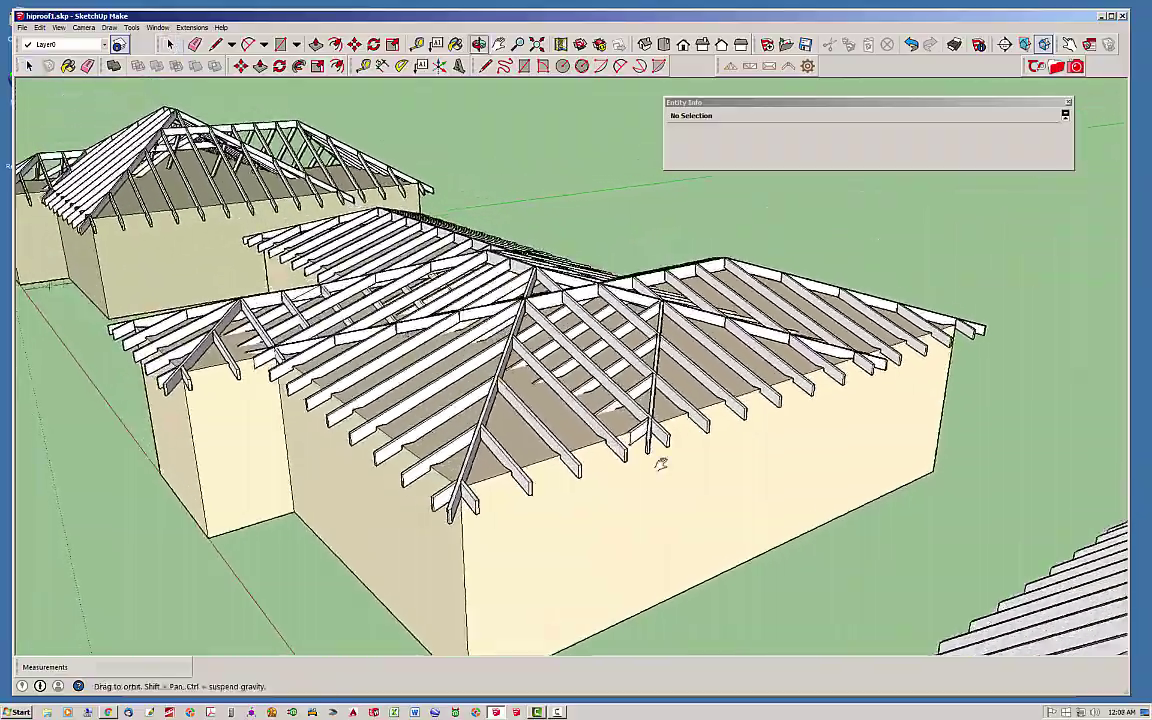
middle_click_drag(500, 398, 472, 493)
scroll(622, 521, "down", 3)
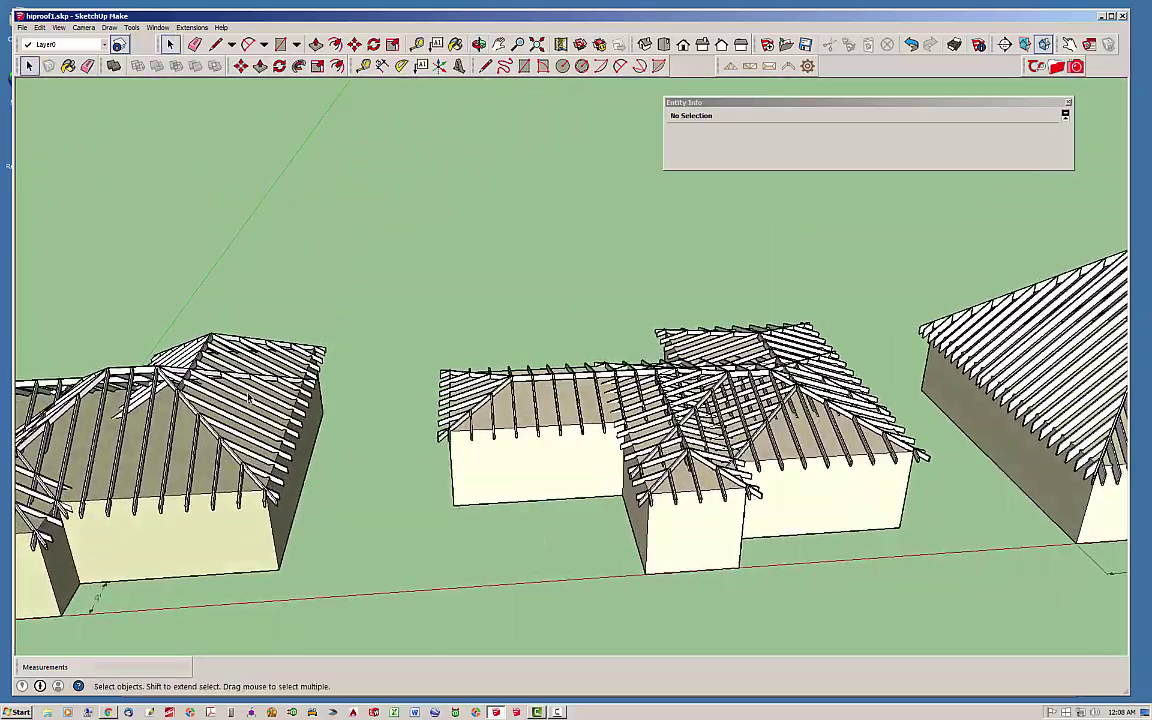
middle_click_drag(218, 385, 164, 344)
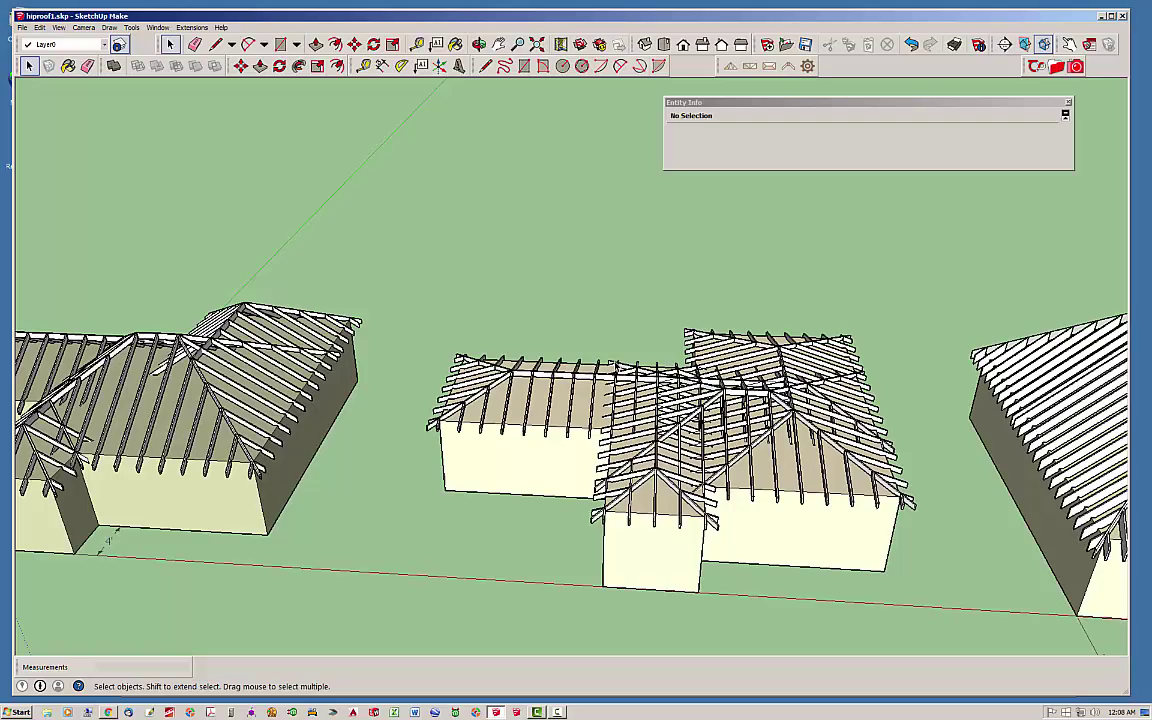
middle_click_drag(654, 362, 647, 392)
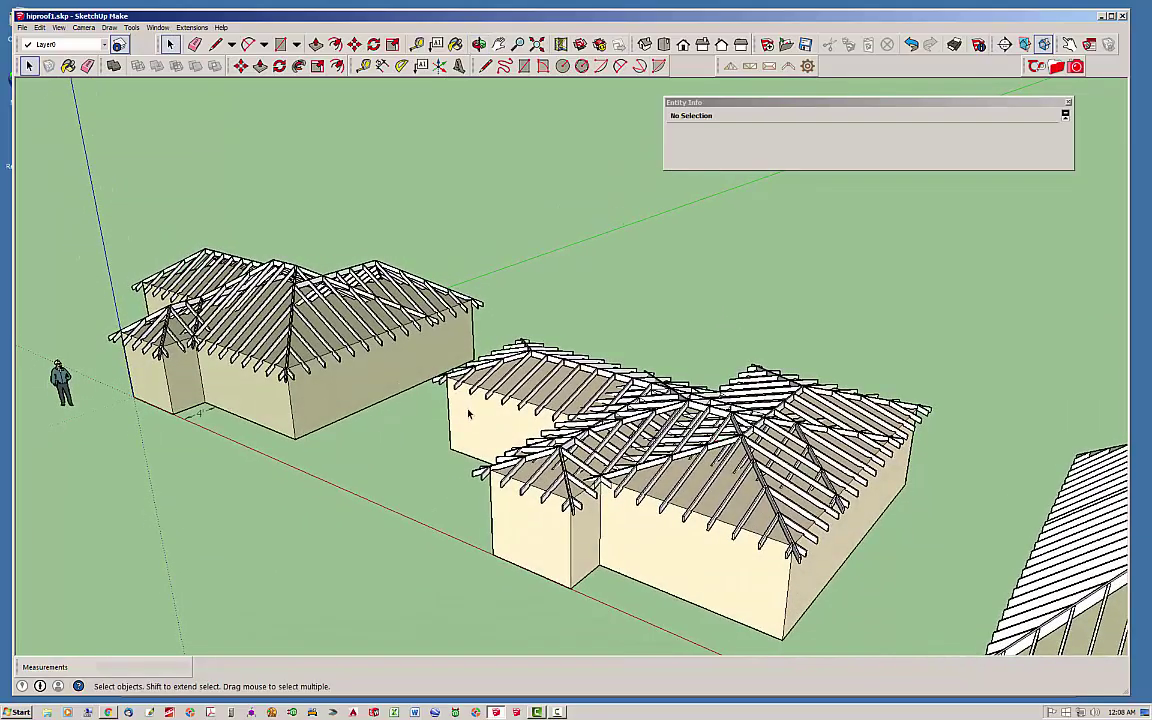
scroll(488, 396, "down", 3)
middle_click_drag(490, 378, 685, 490)
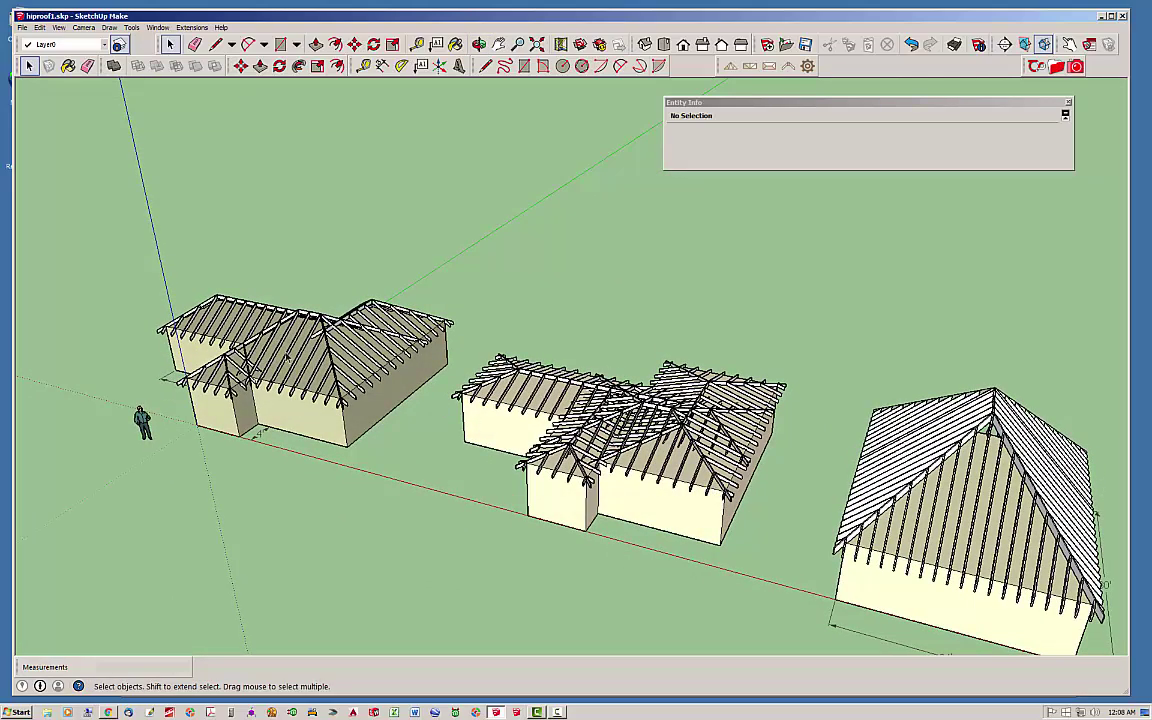
scroll(280, 350, "down", 3)
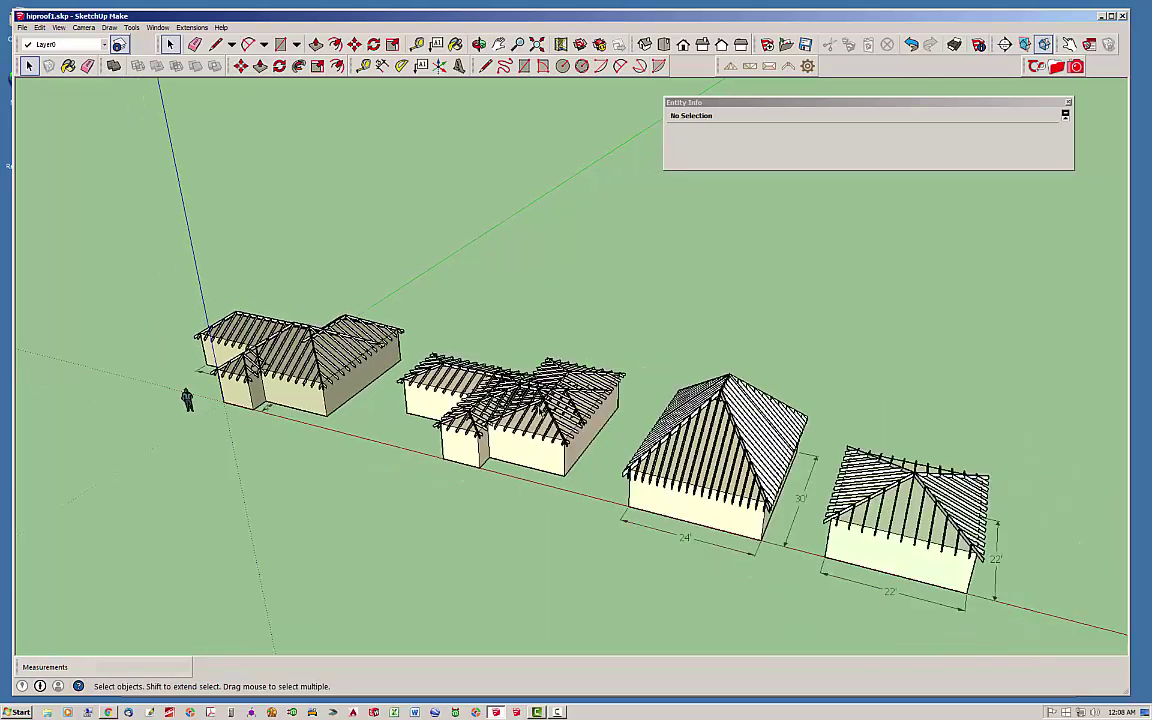
mouse_move(507, 382)
middle_mouse_down("shift")
mouse_move(440, 368)
mouse_move(510, 374)
middle_mouse_up("shift")
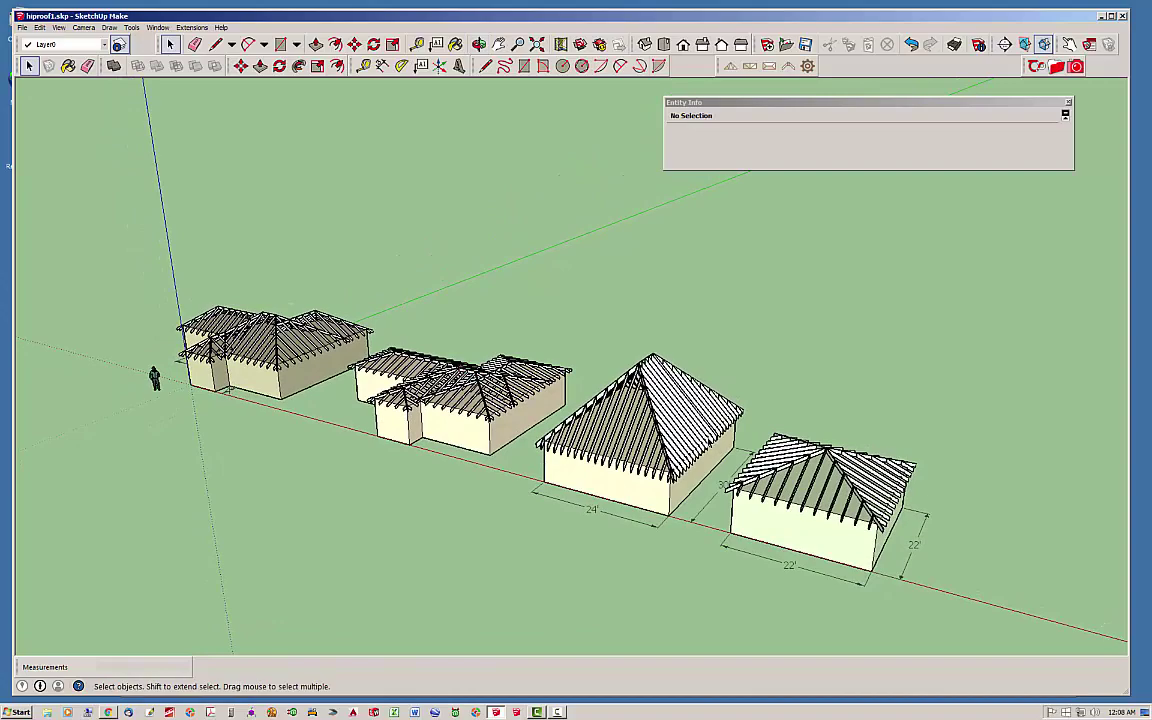
middle_click_drag(640, 409, 695, 412)
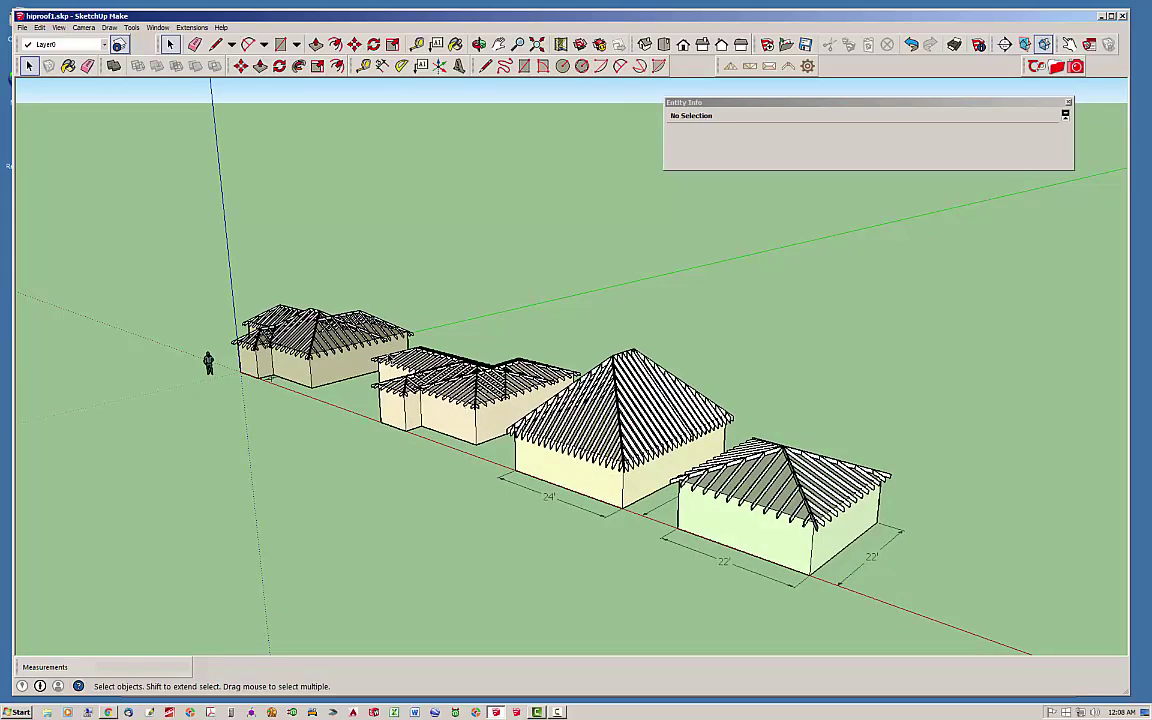
- Orbit and zoom to look down on the middle house's intersecting hip roofs
middle_click_drag(695, 412, 150, 360)
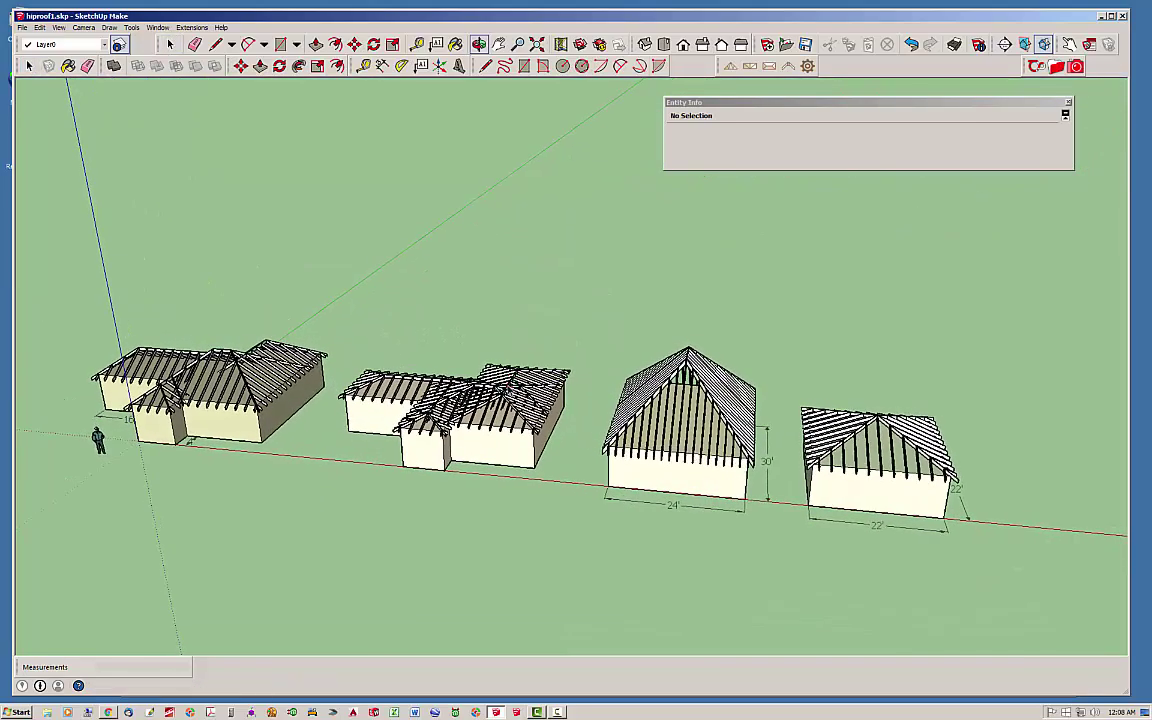
scroll(140, 355, "up", 3)
scroll(200, 350, "up", 10)
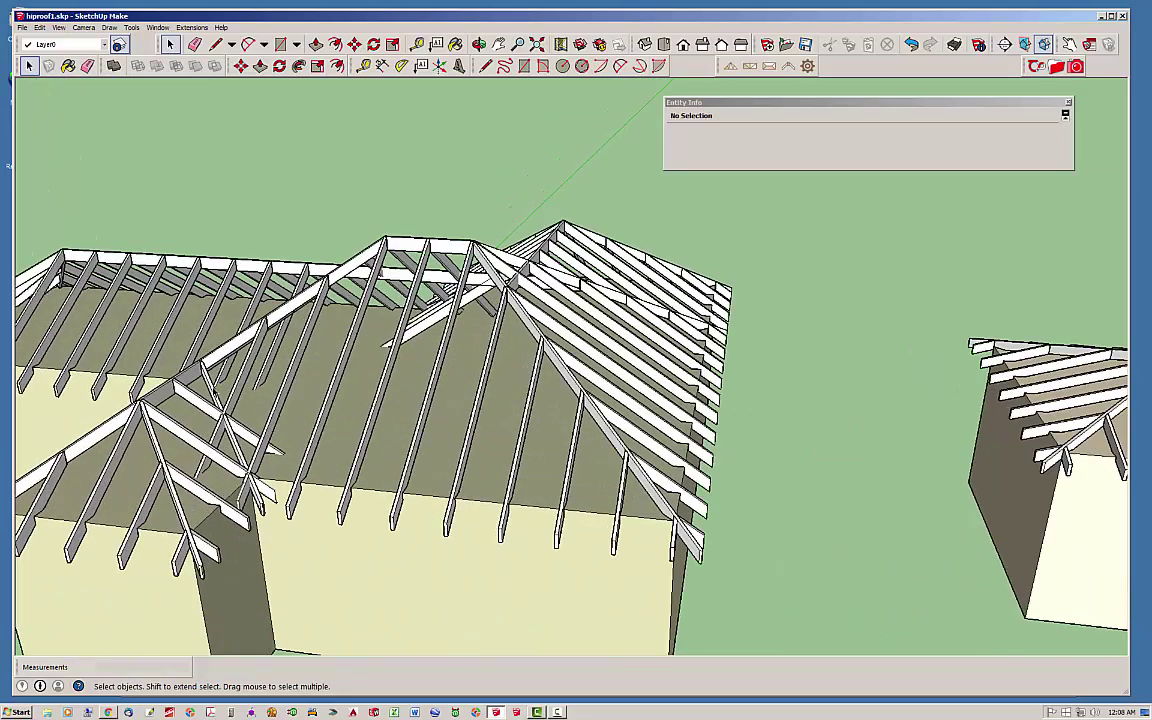
scroll(193, 346, "down", 3)
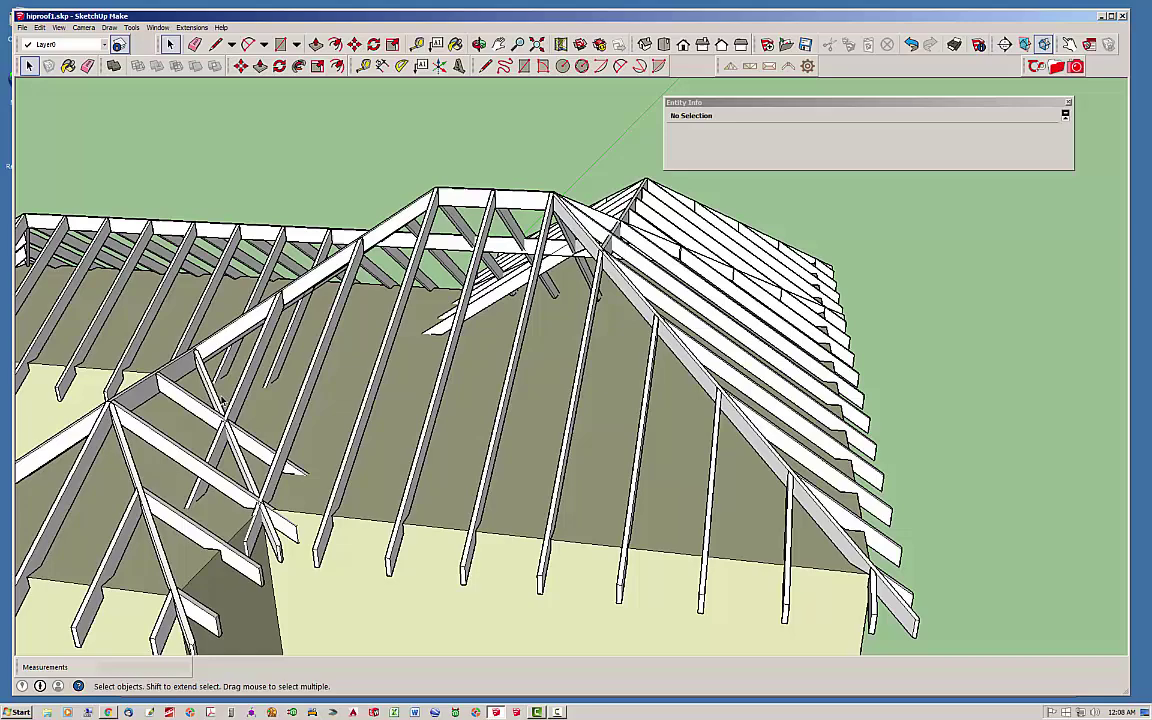
scroll(200, 350, "down", 5)
mouse_move(198, 360)
middle_mouse_down()
mouse_move(210, 330)
mouse_move(238, 318)
mouse_move(200, 342)
middle_mouse_up()
scroll(200, 342, "down", 4)
scroll(368, 368, "up", 2)
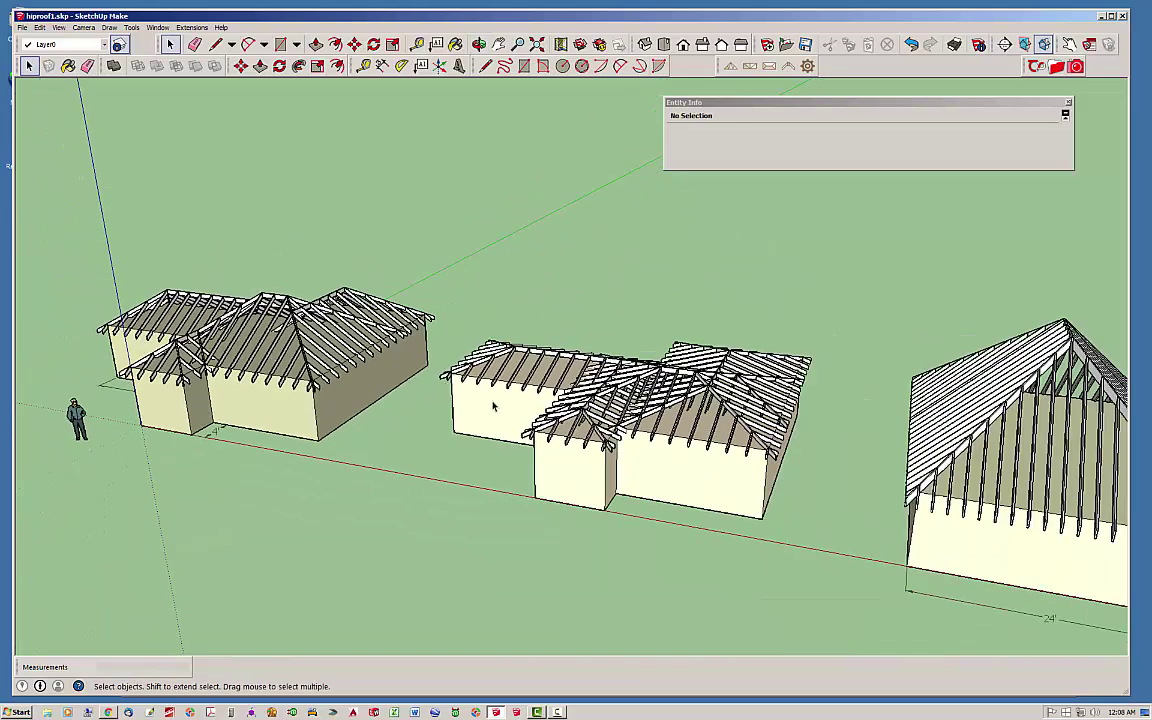
scroll(583, 338, "up", 2)
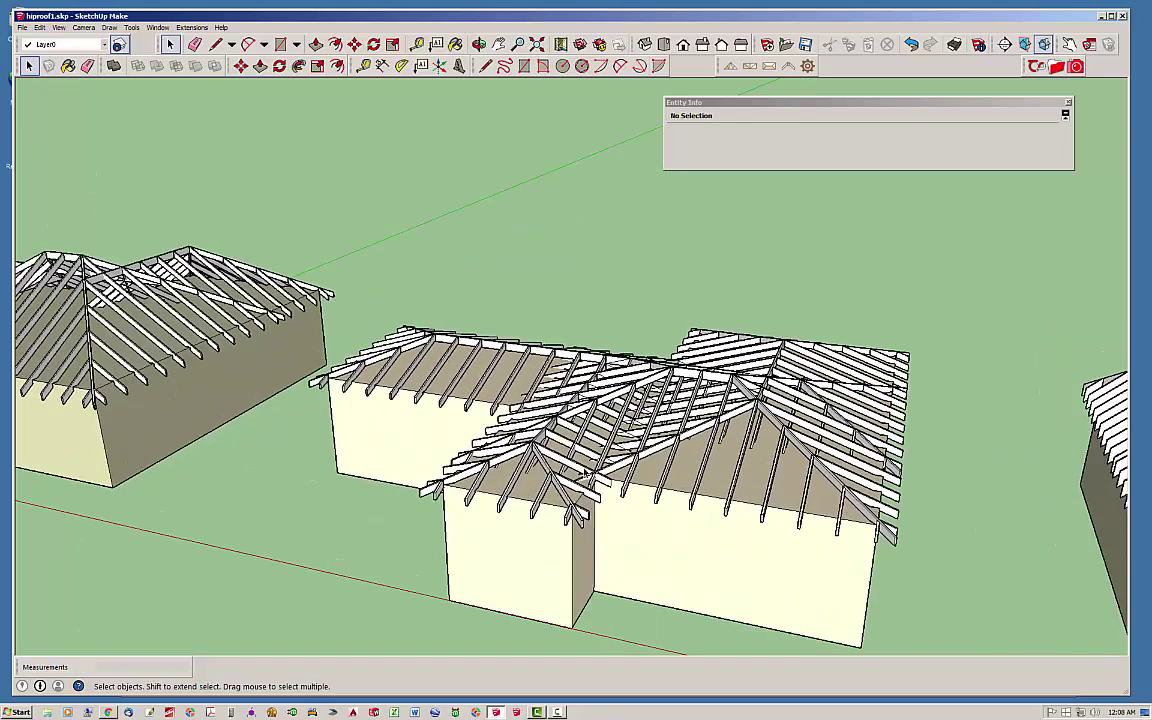
scroll(514, 441, "up", 4)
middle_click_drag(660, 468, 587, 440)
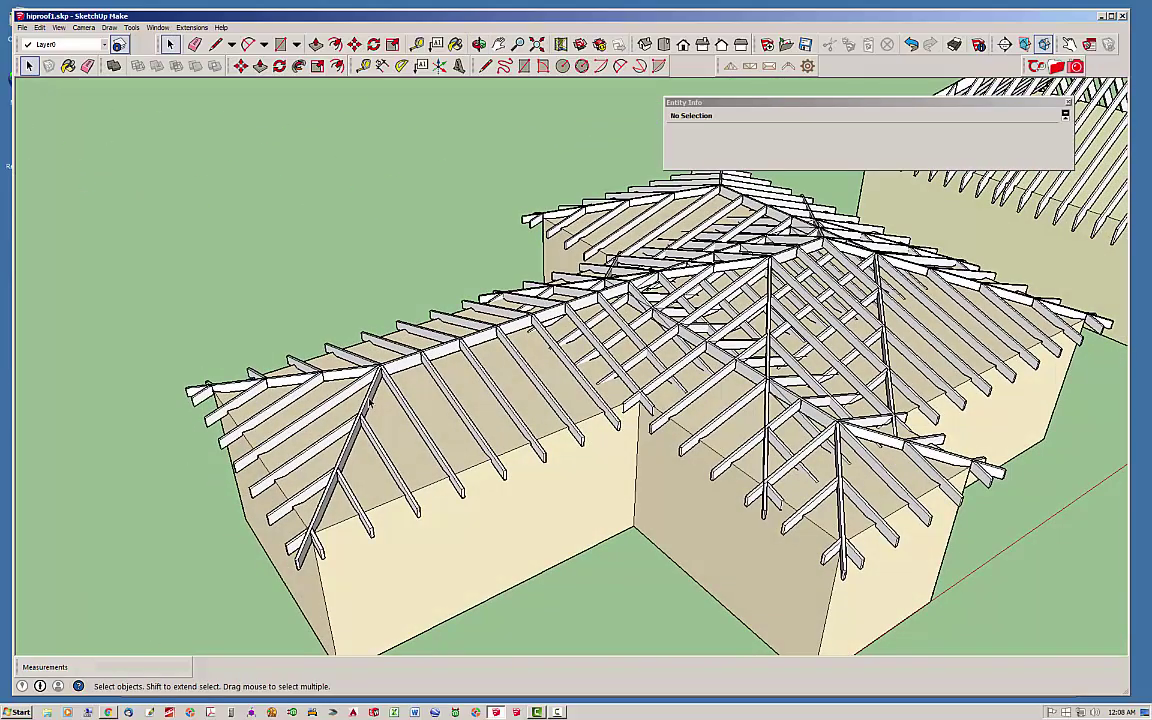
middle_click_drag(574, 310, 505, 252)
middle_click_drag(431, 234, 823, 111)
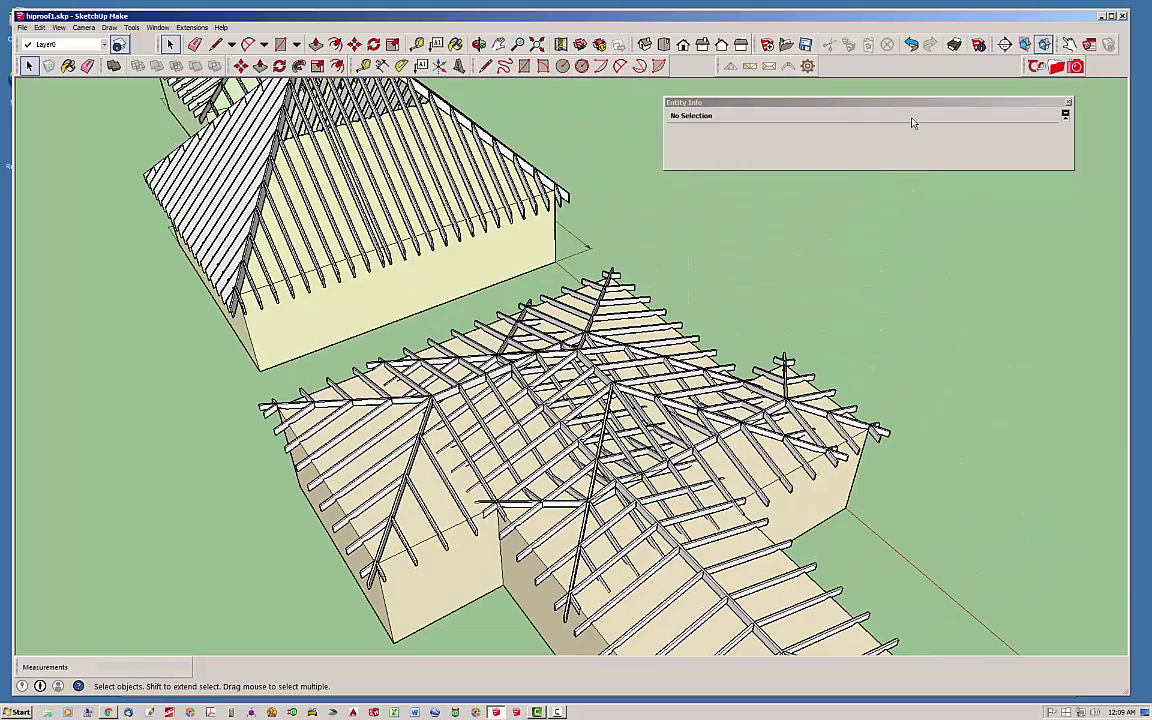
- Close the Entity Info panel and swing to a new angle on the hip roofs
left_click(1069, 103)
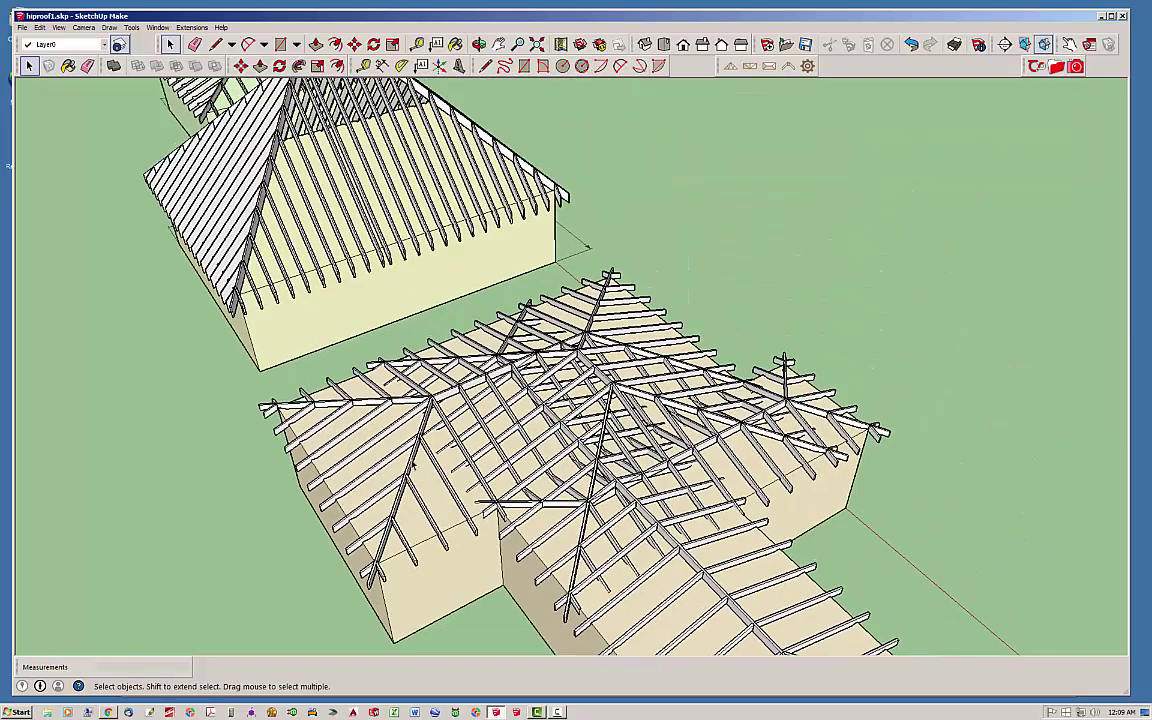
middle_click_drag(474, 330, 595, 390)
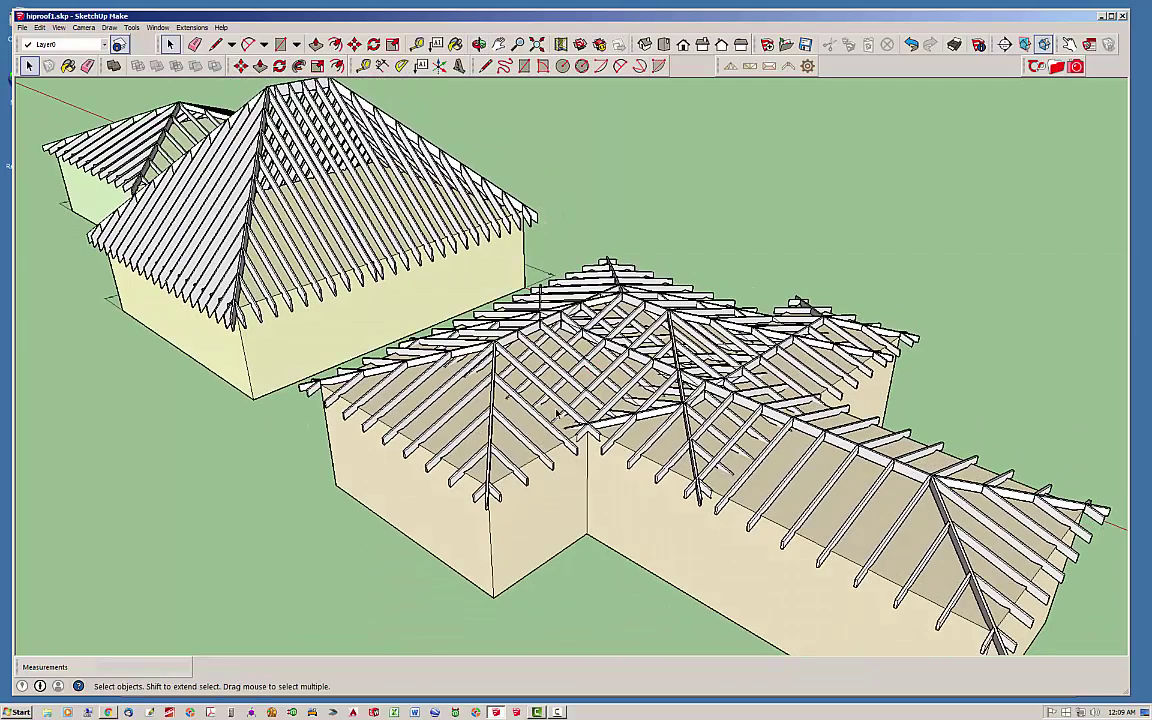
scroll(557, 413, "down", 4)
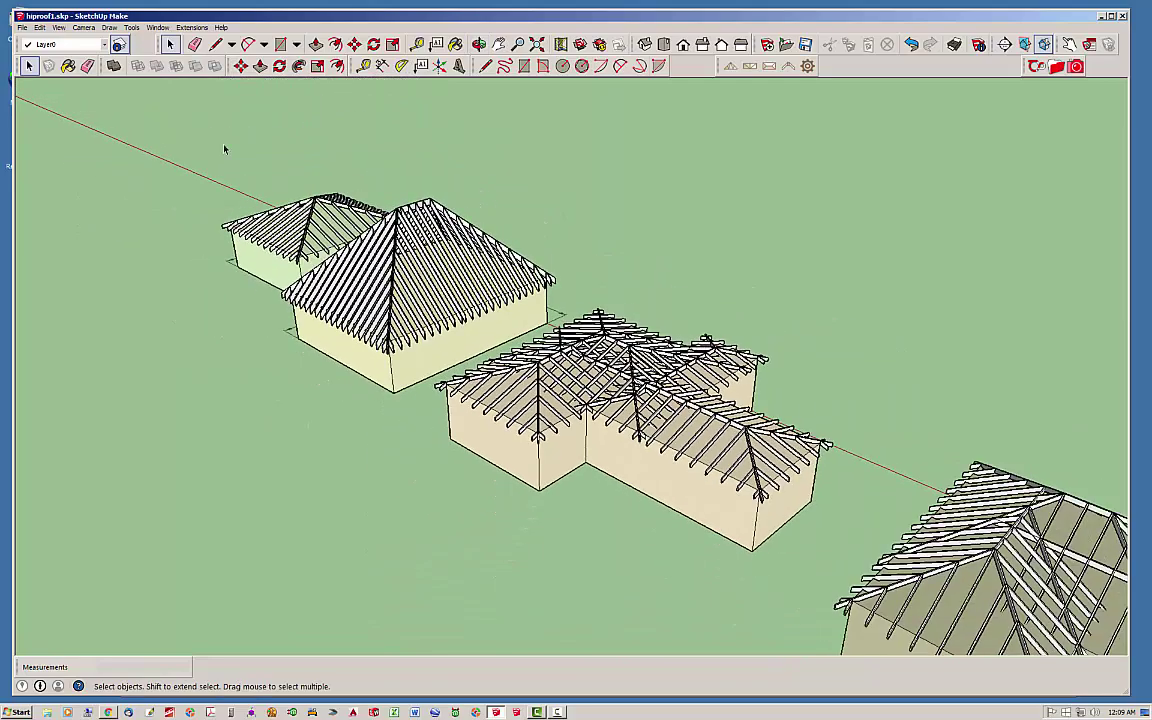
- Orbit to view the row end-on with the multi-section hip-roof house in front
middle_click_drag(517, 358, 550, 291)
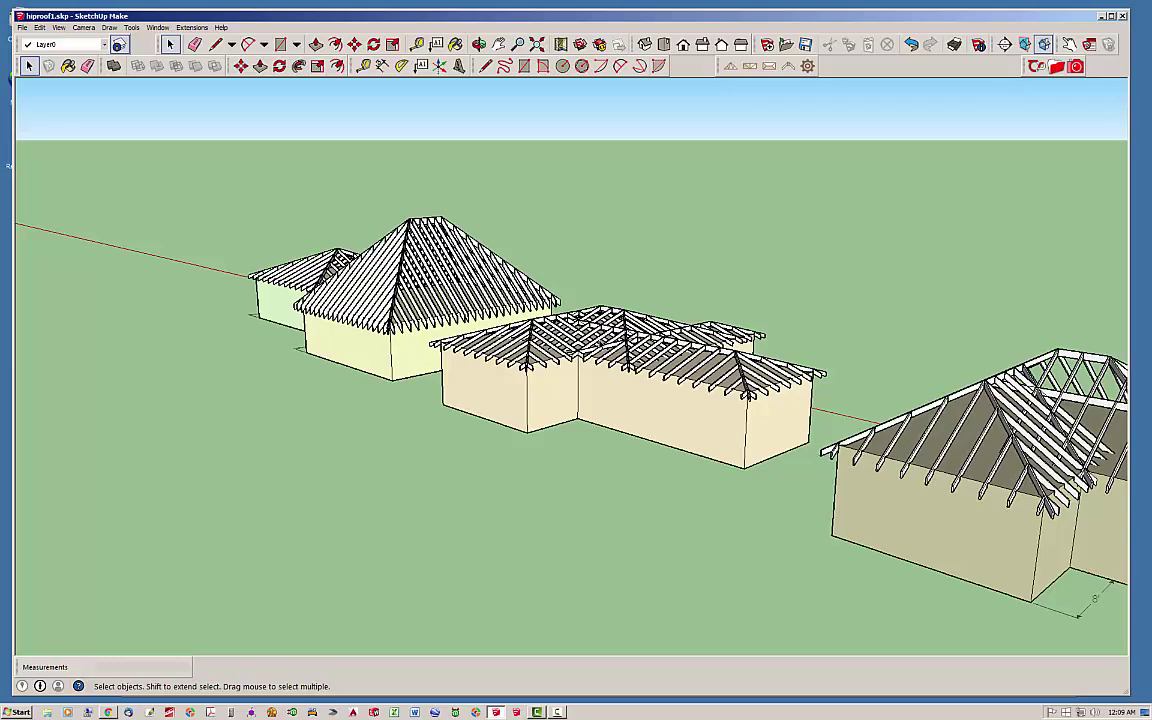
middle_click_drag(643, 384, 481, 355)
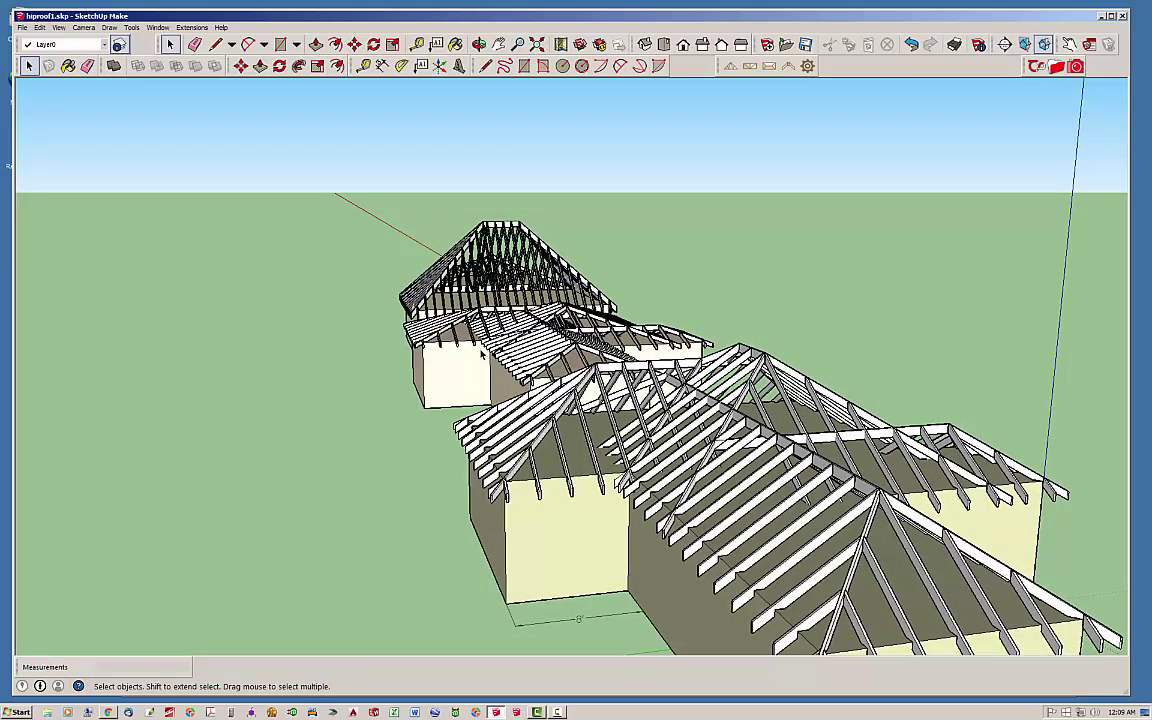